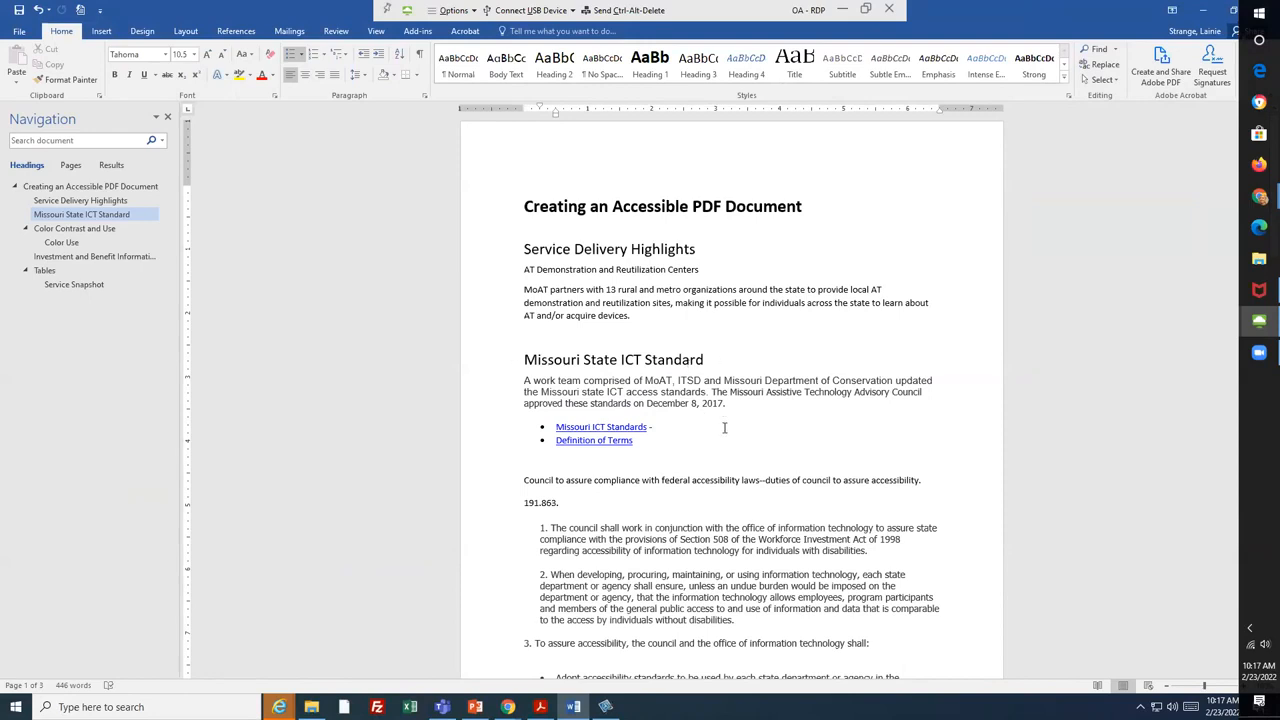
# - Review the Word document's headings, links, lists, image and table from the first page through the Service Snapshot section
pyautogui.scroll(-1, 724, 428)
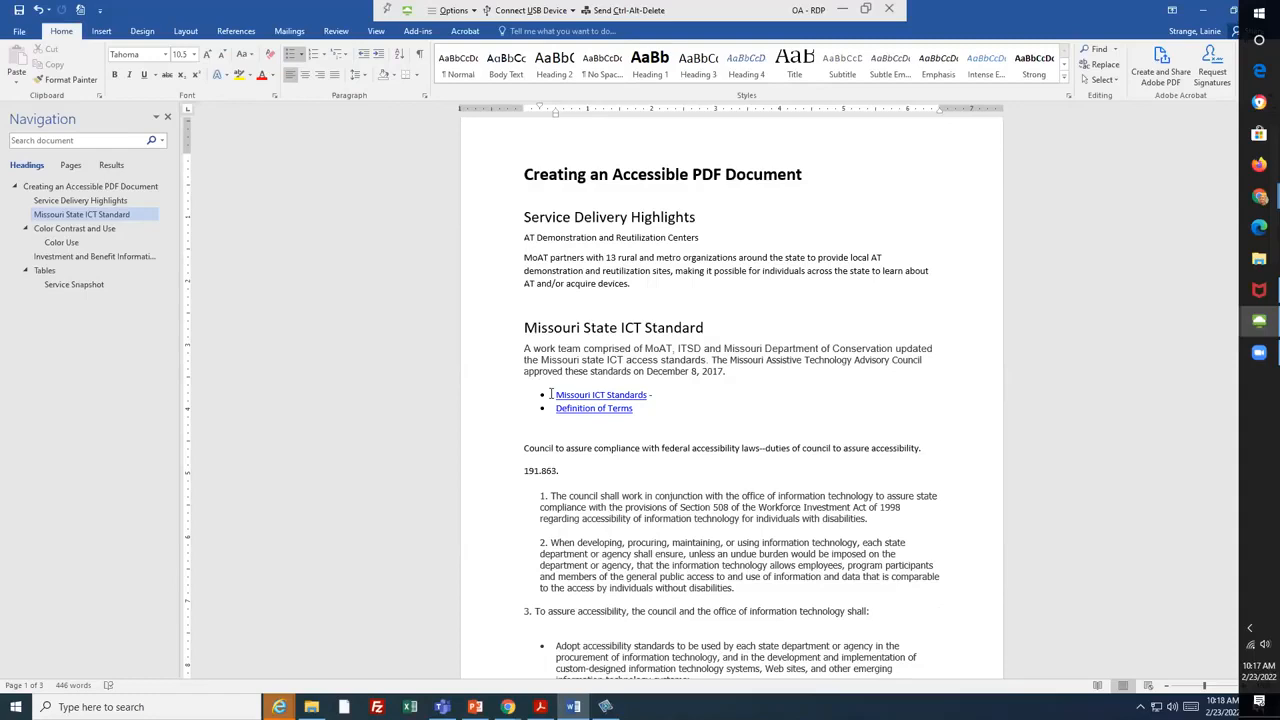
pyautogui.scroll(-5, 621, 419)
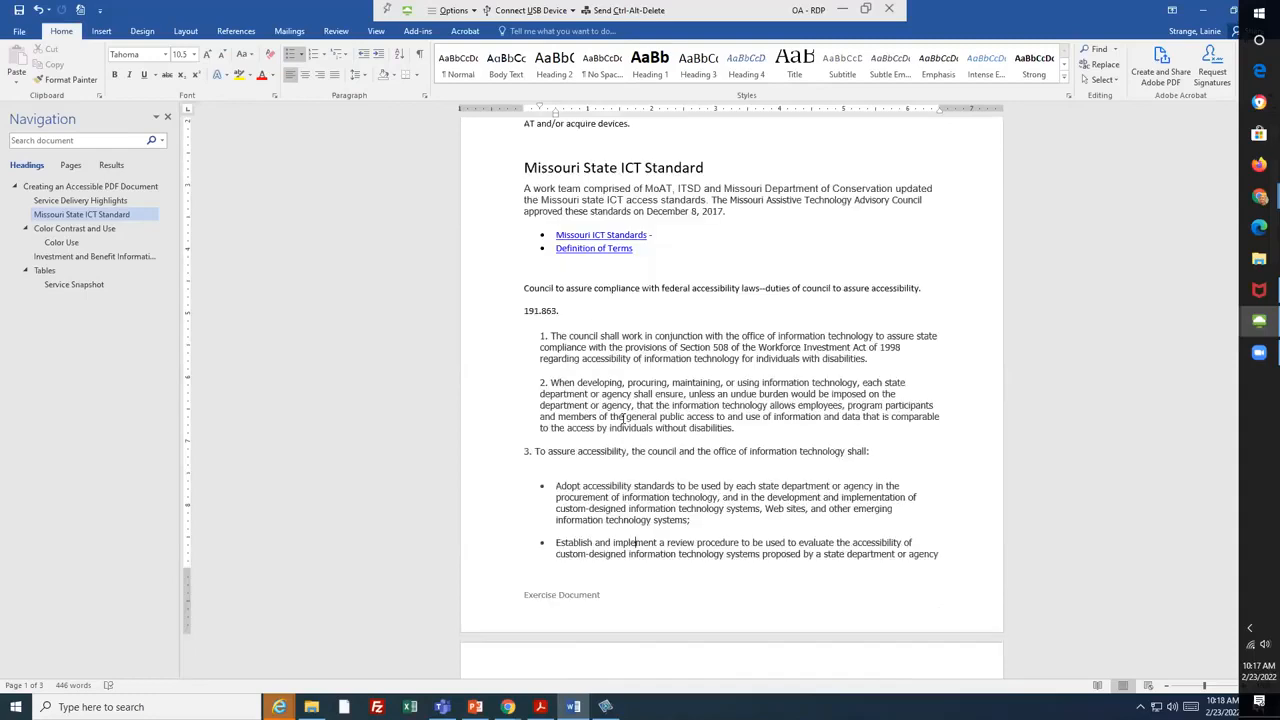
pyautogui.scroll(-8, 621, 419)
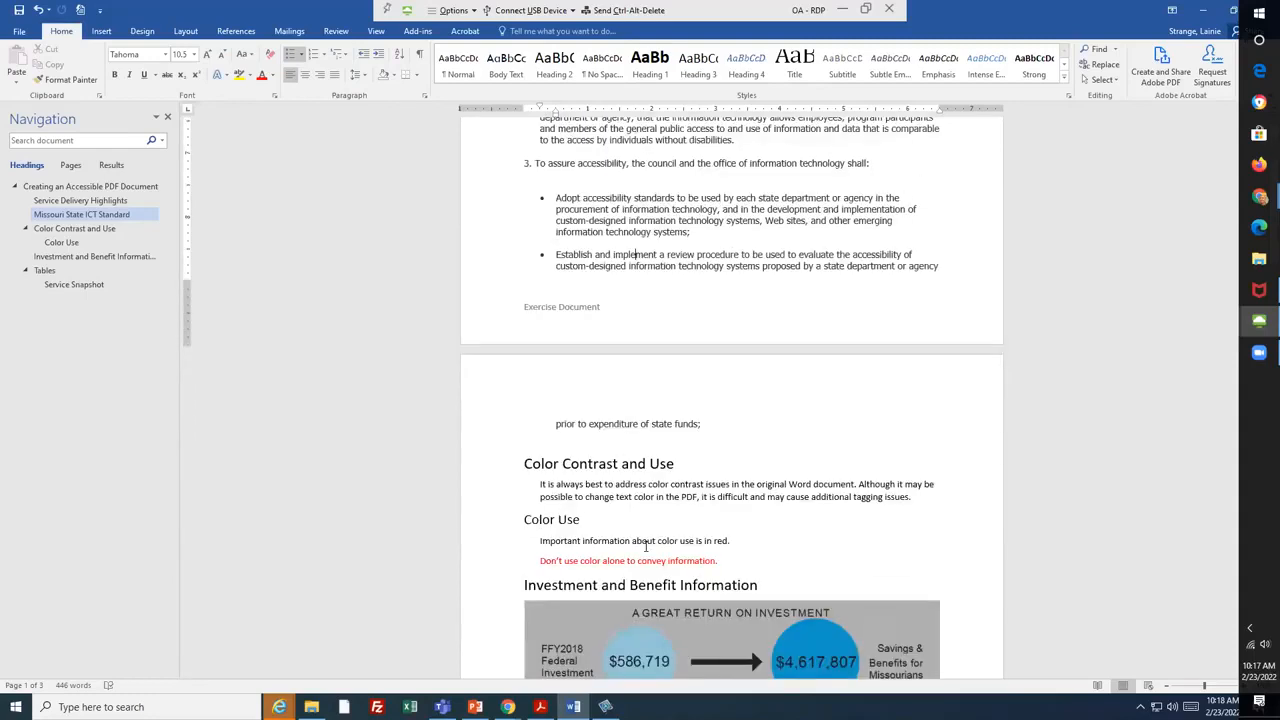
pyautogui.scroll(-2, 664, 484)
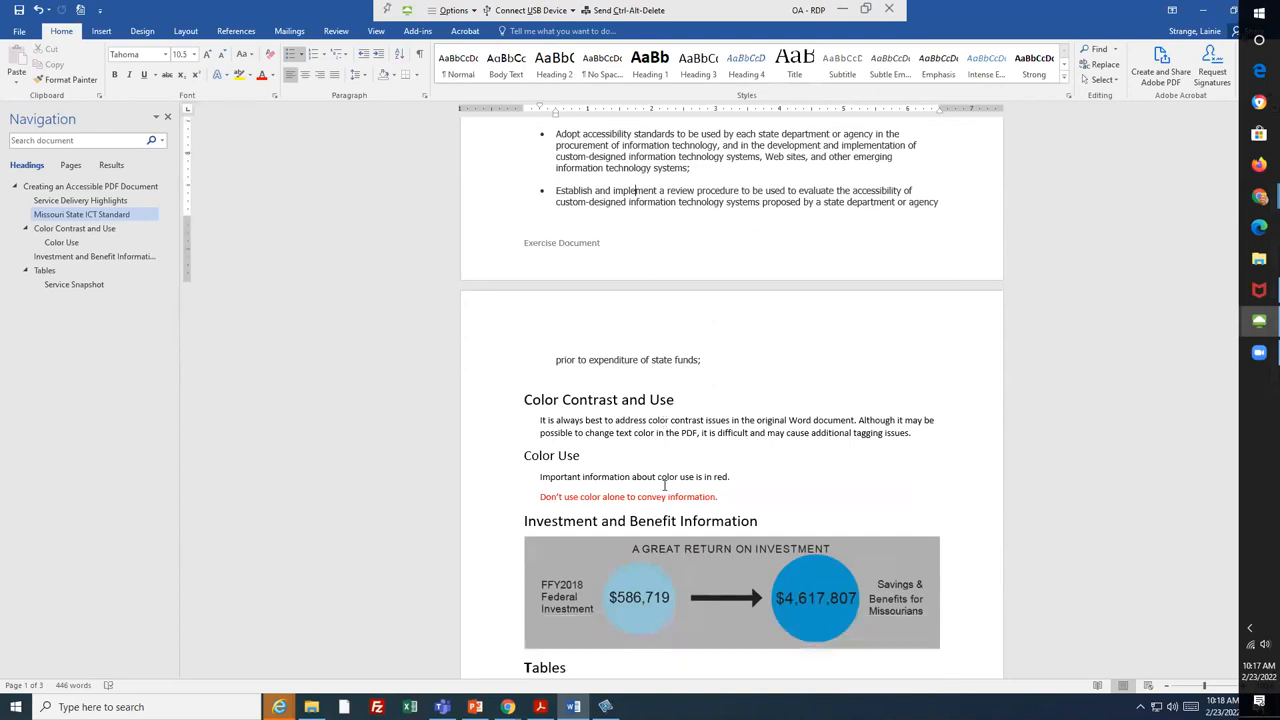
pyautogui.scroll(-2, 664, 484)
pyautogui.scroll(-5, 664, 498)
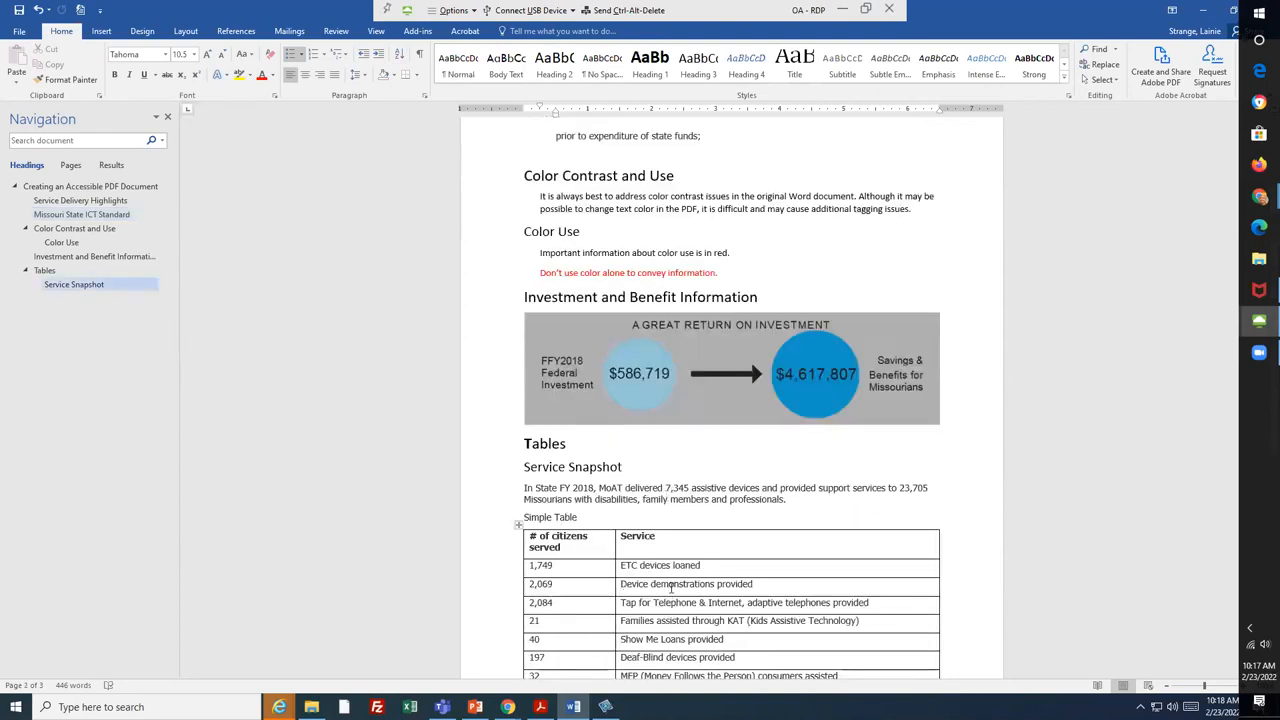
pyautogui.scroll(-3, 676, 490)
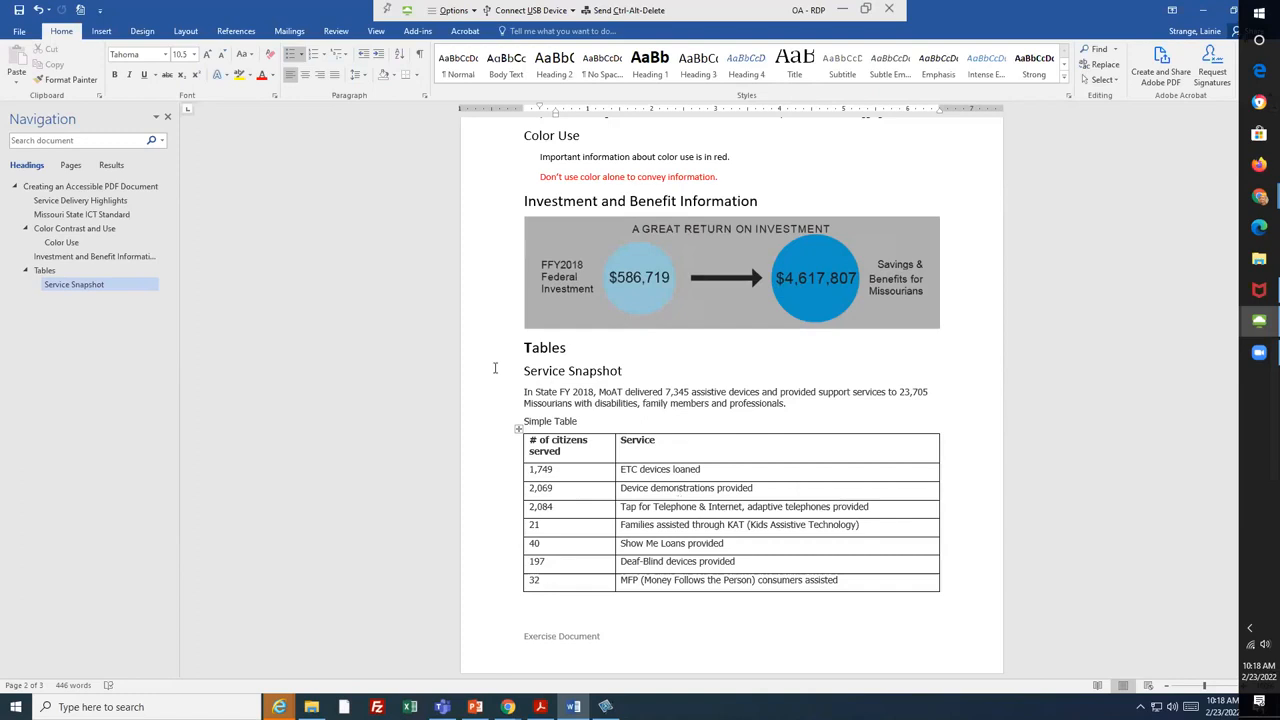
# - Inspect the print settings and the file output options for the document, and return to the document without printing
pyautogui.click(20, 33)
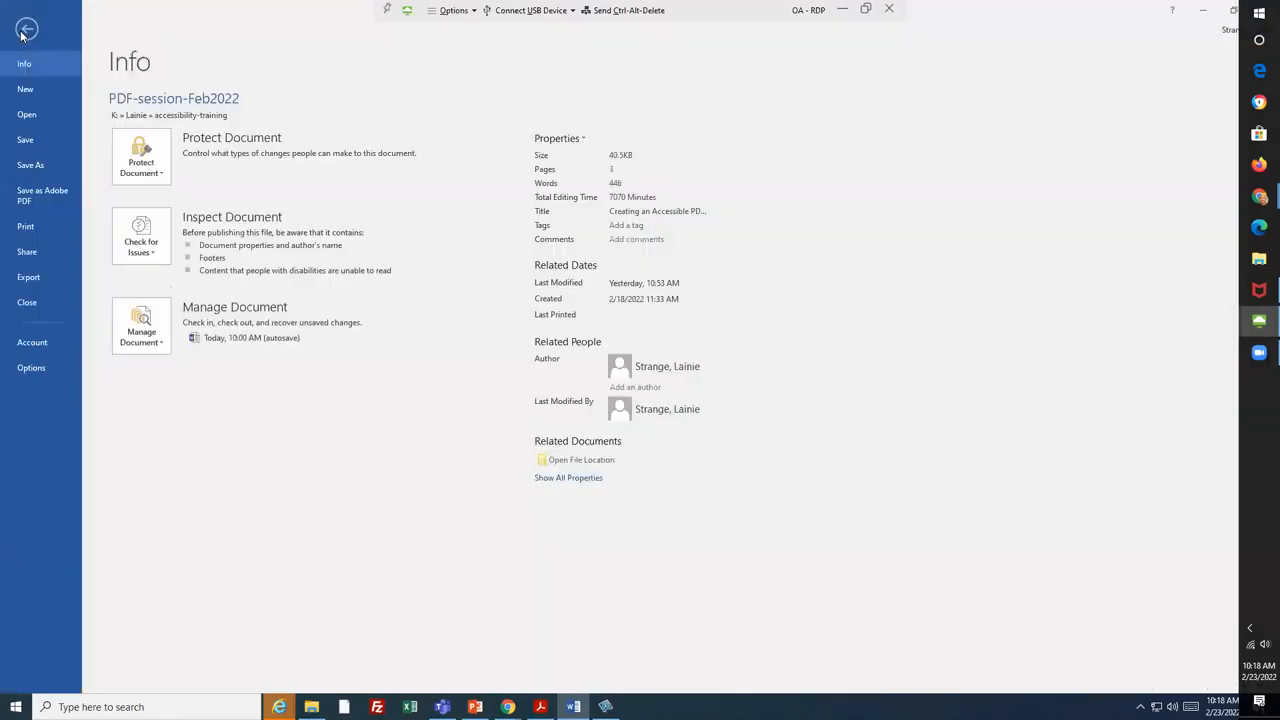
pyautogui.click(26, 227)
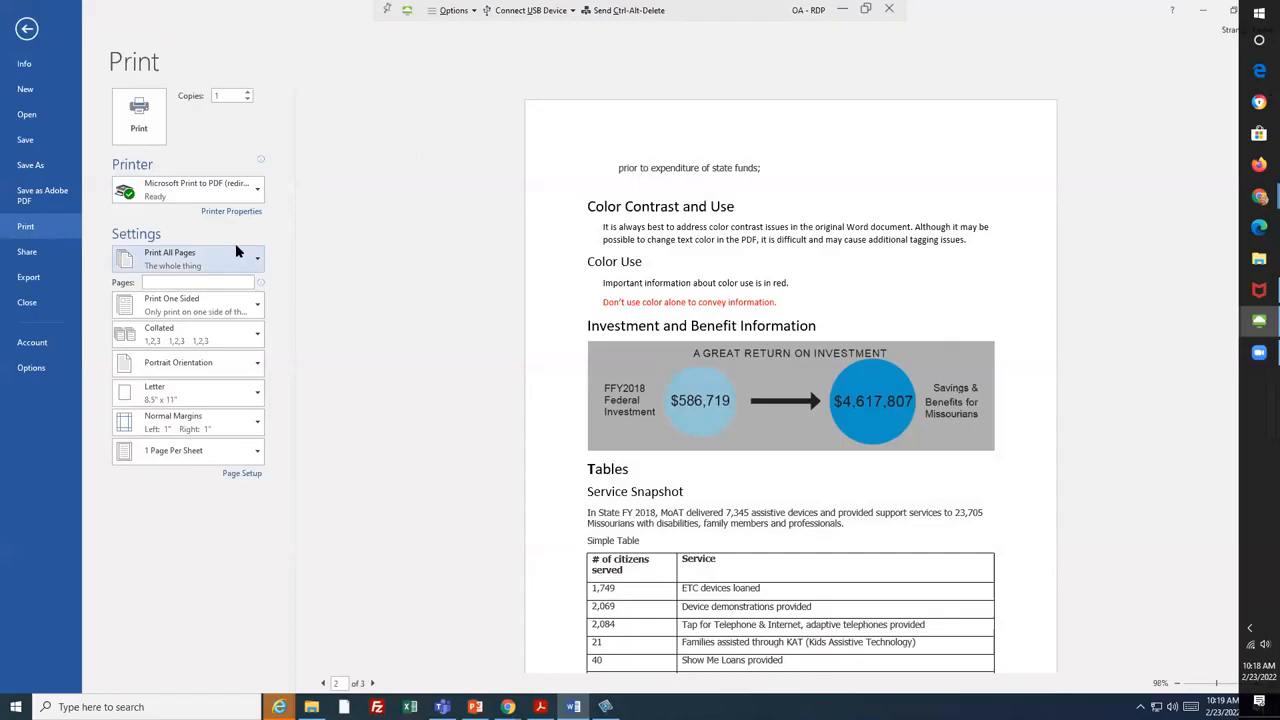
pyautogui.click(27, 29)
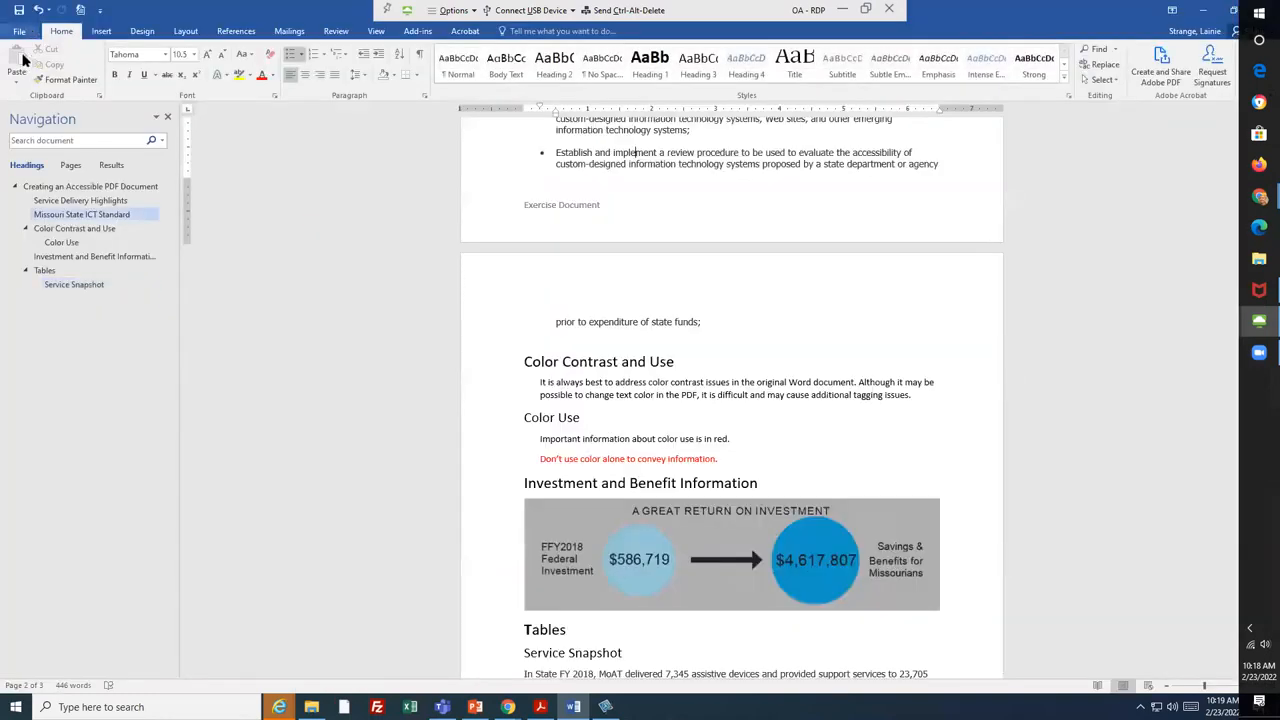
pyautogui.click(22, 32)
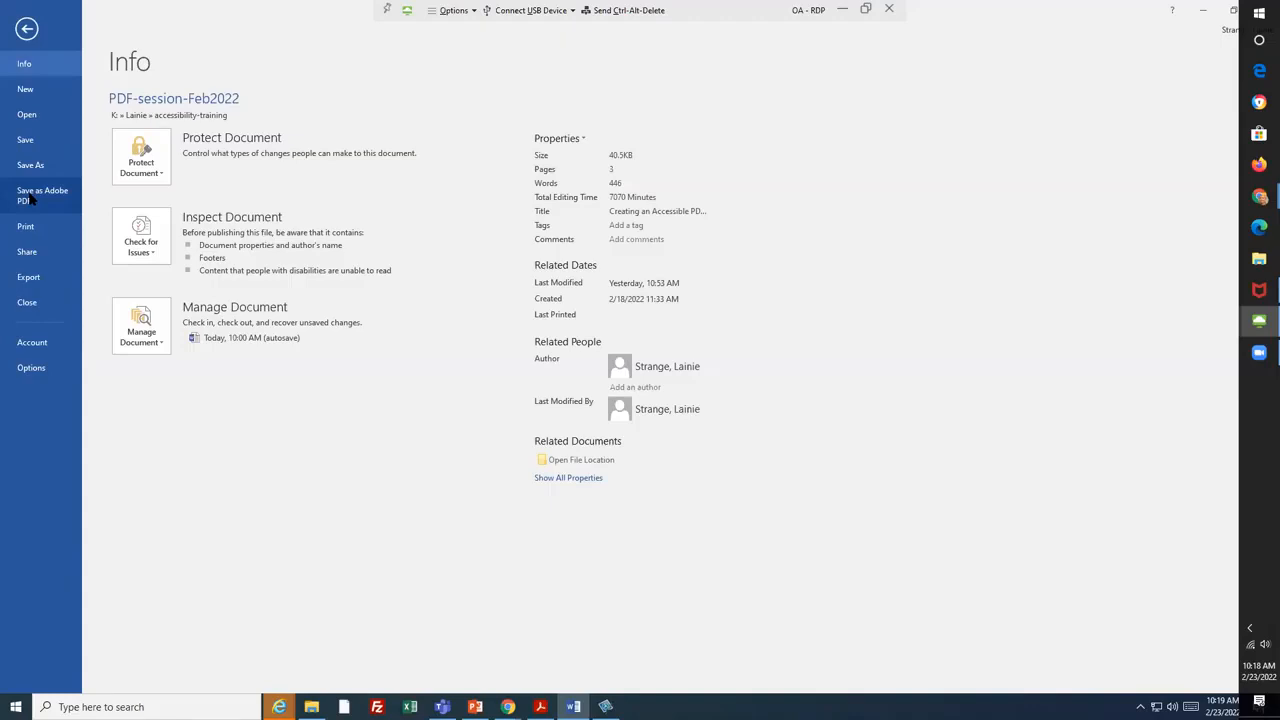
pyautogui.click(27, 29)
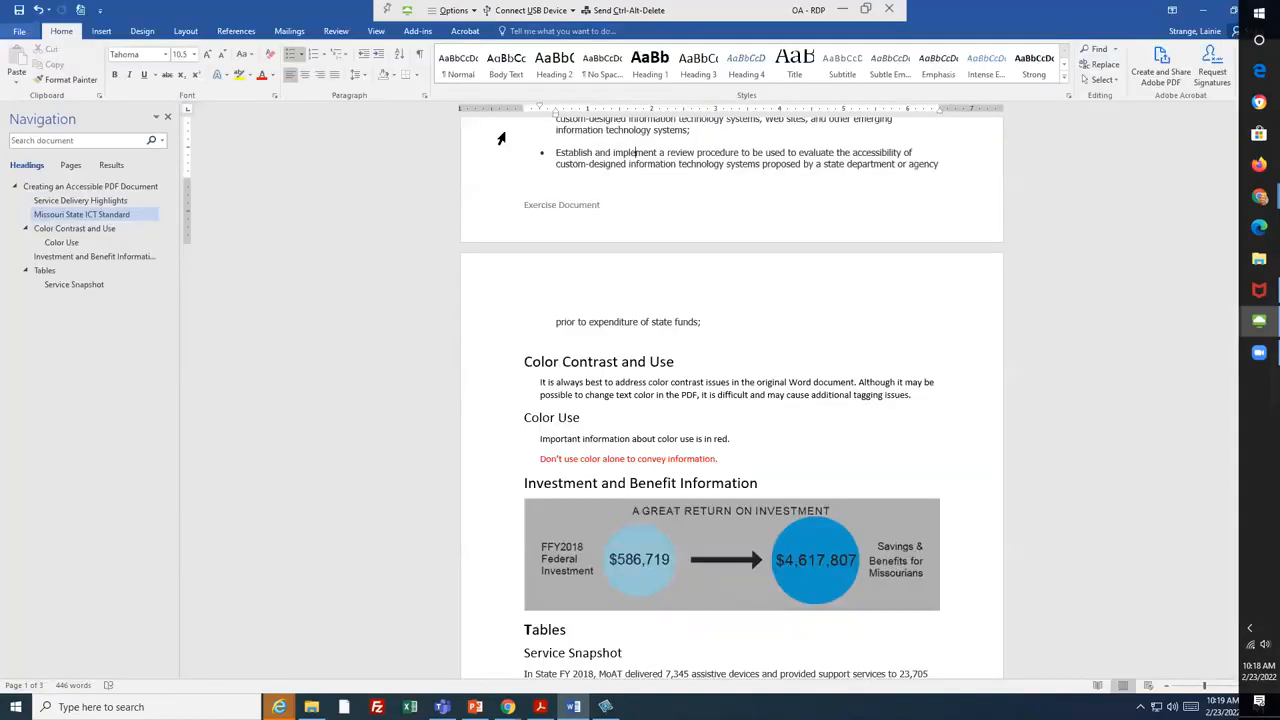
# - Create an Adobe PDF of the document with Acrobat PDFMaker, saving it as PDF-session-Feb2022 and replacing the existing file
pyautogui.click(465, 31)
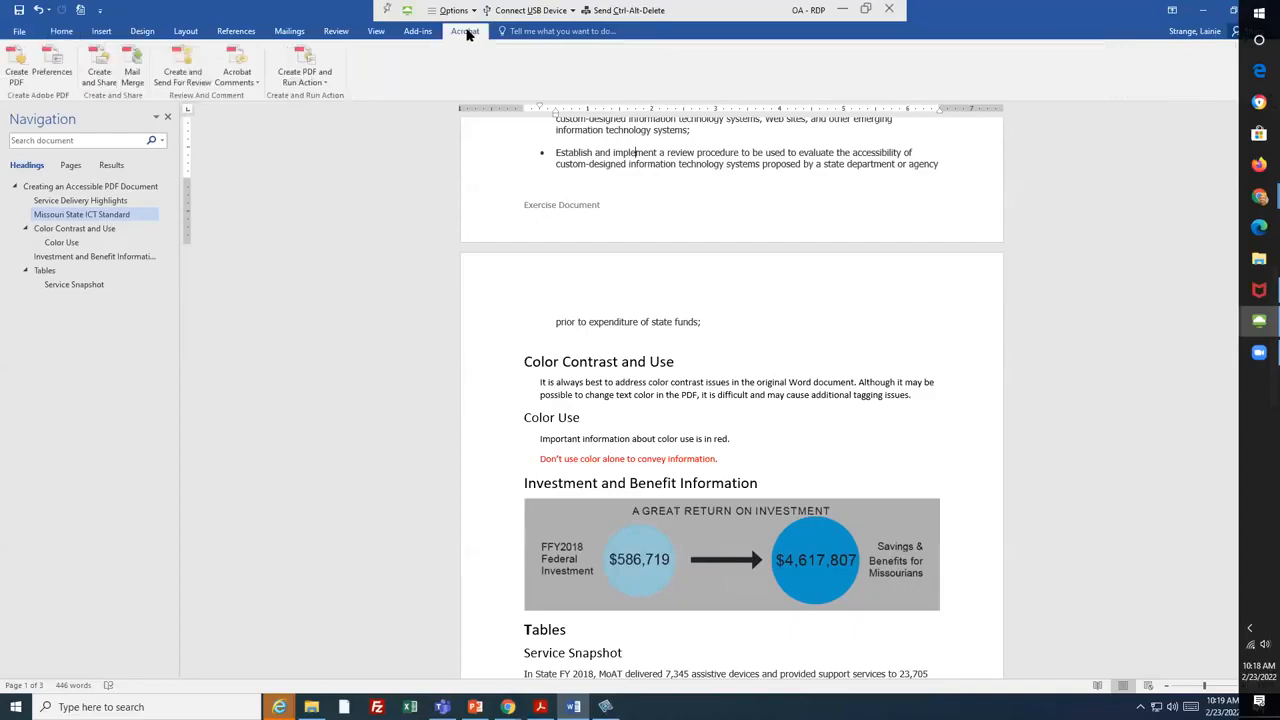
pyautogui.click(18, 72)
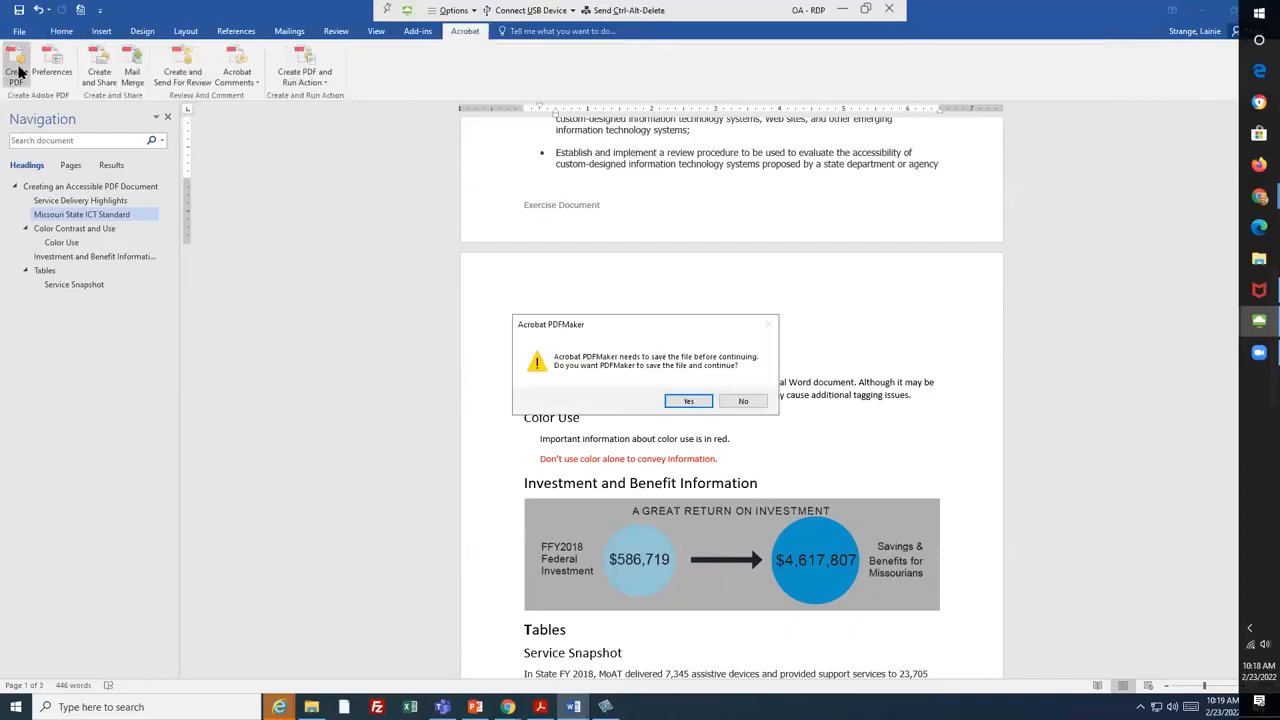
pyautogui.click(690, 401)
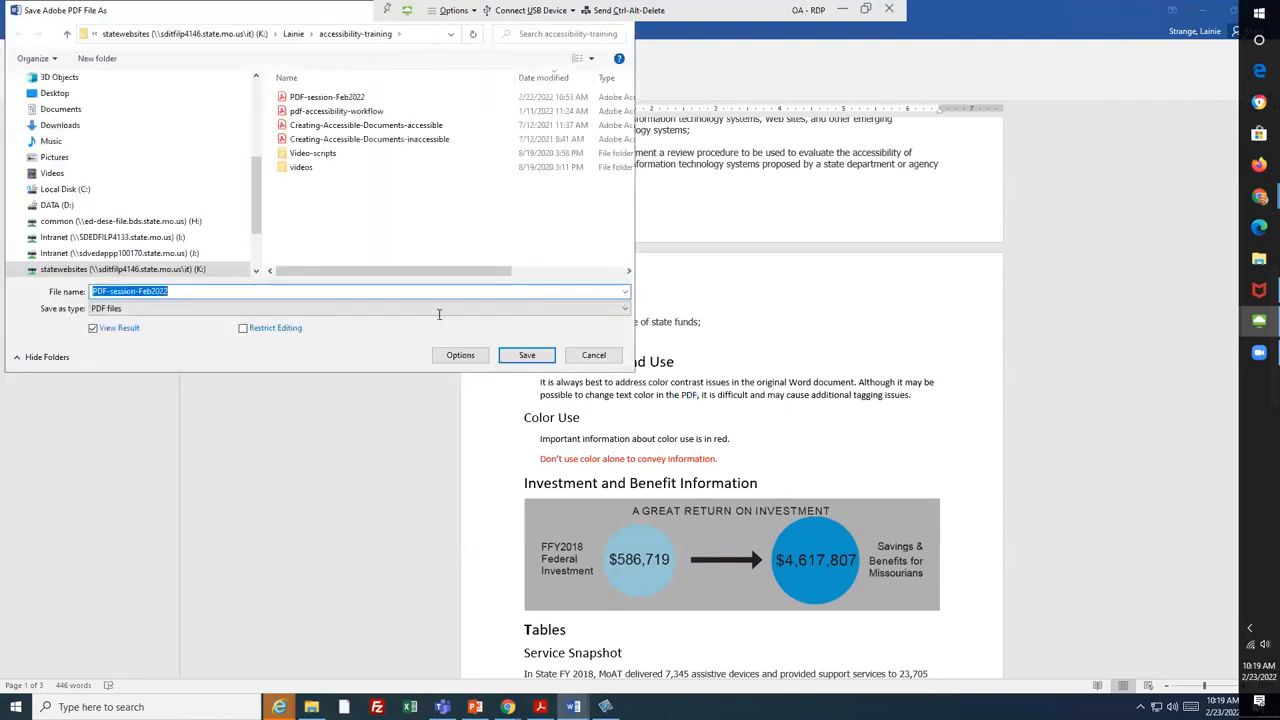
pyautogui.click(530, 356)
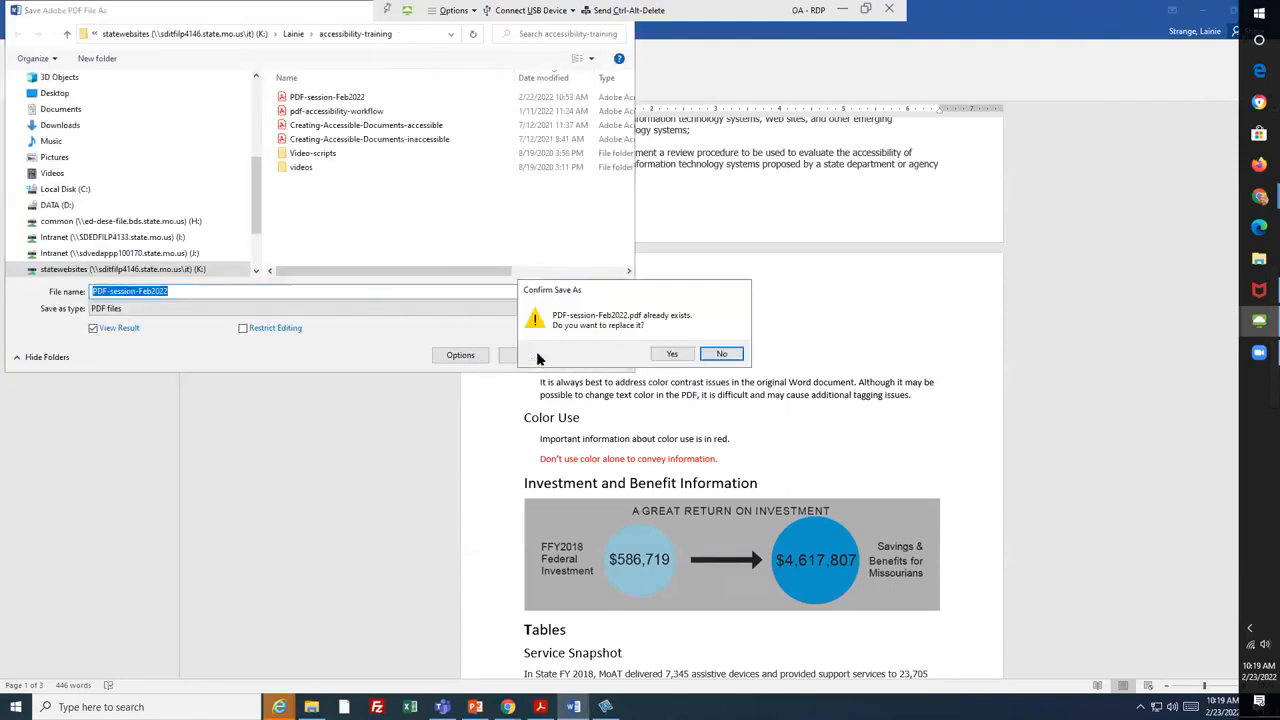
pyautogui.click(672, 355)
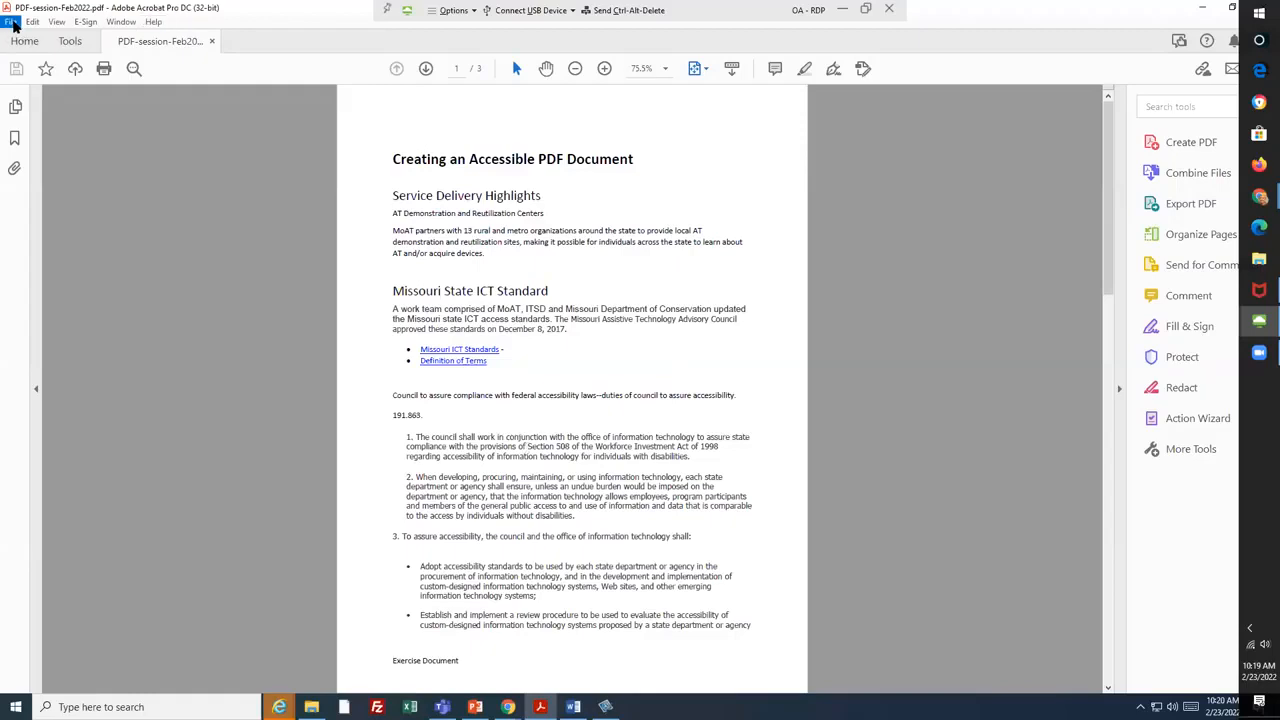
# - Check the new PDF's document properties, including its title and tagged status
pyautogui.click(12, 22)
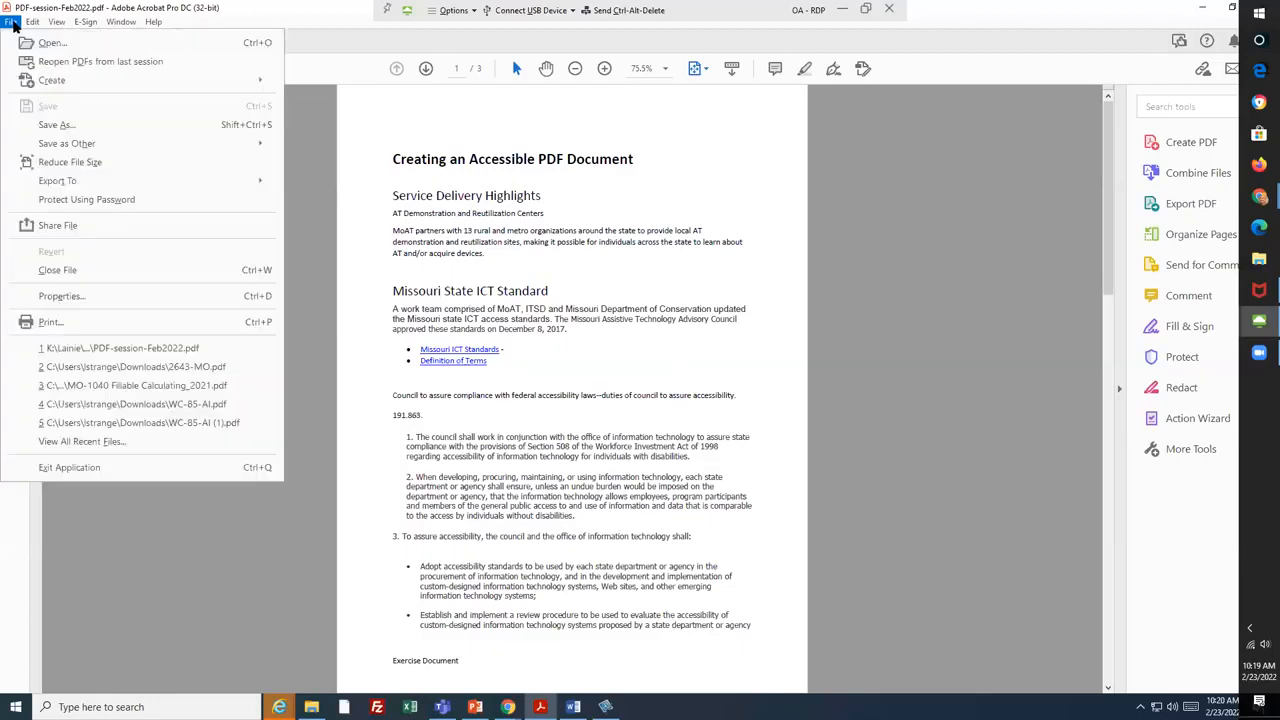
pyautogui.click(60, 298)
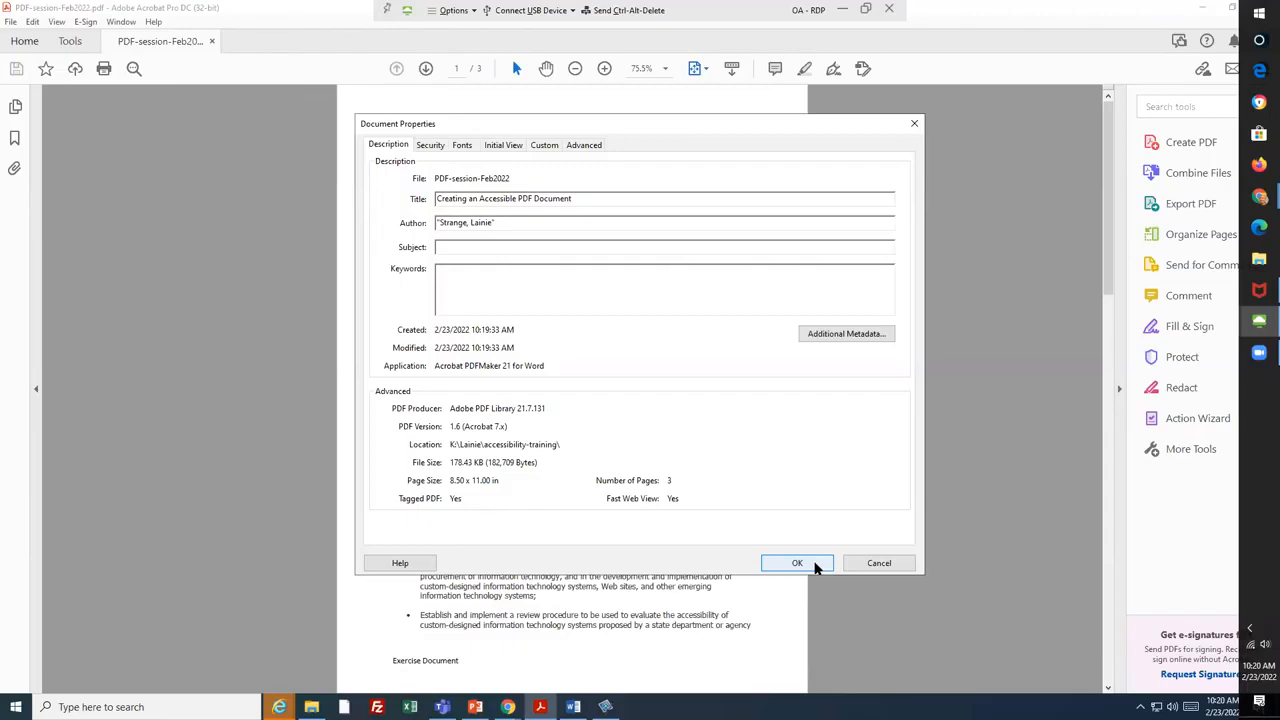
pyautogui.click(815, 566)
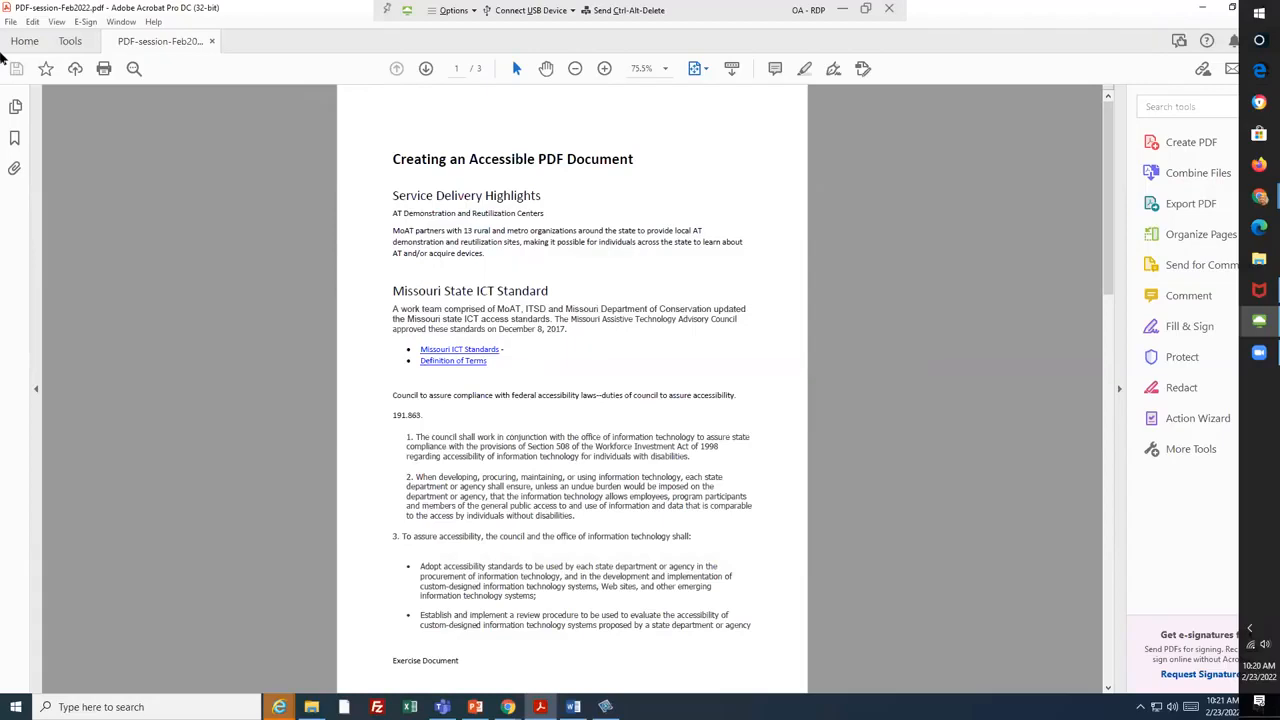
# - Add the Tags, Content and Order panes to the PDF's navigation pane, and look through them
pyautogui.rightClick(15, 209)
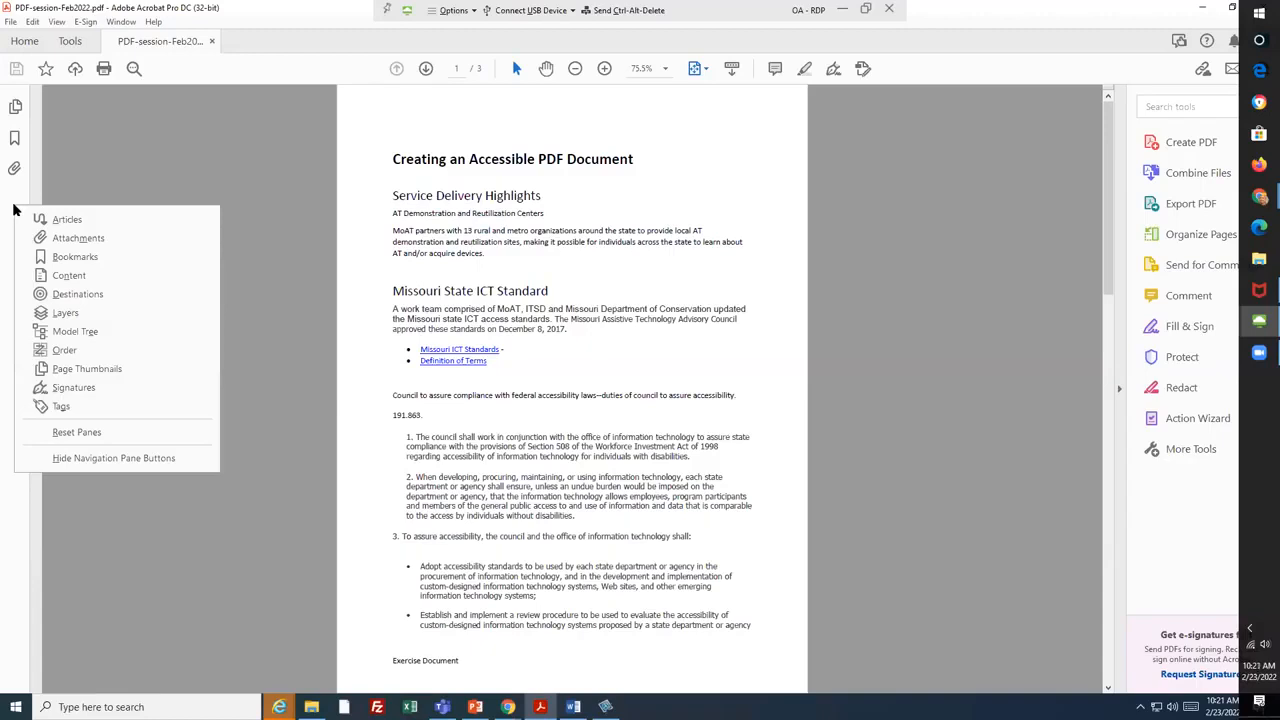
pyautogui.click(61, 407)
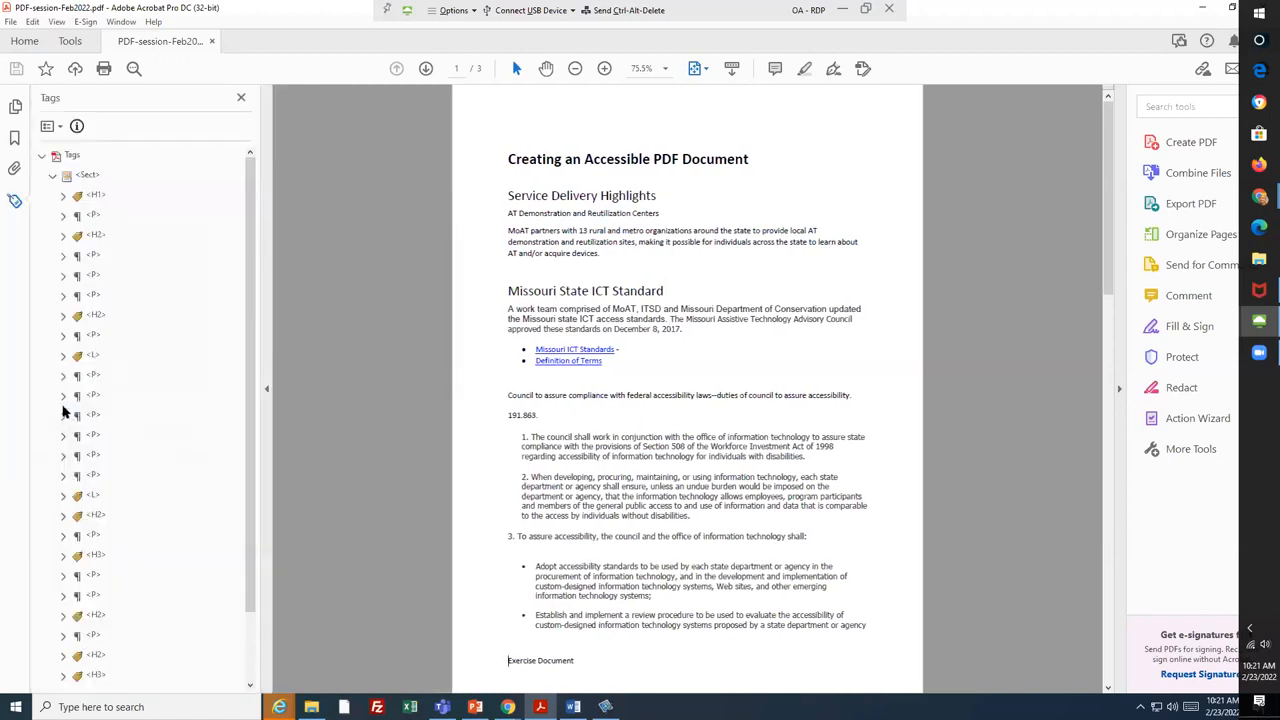
pyautogui.rightClick(16, 229)
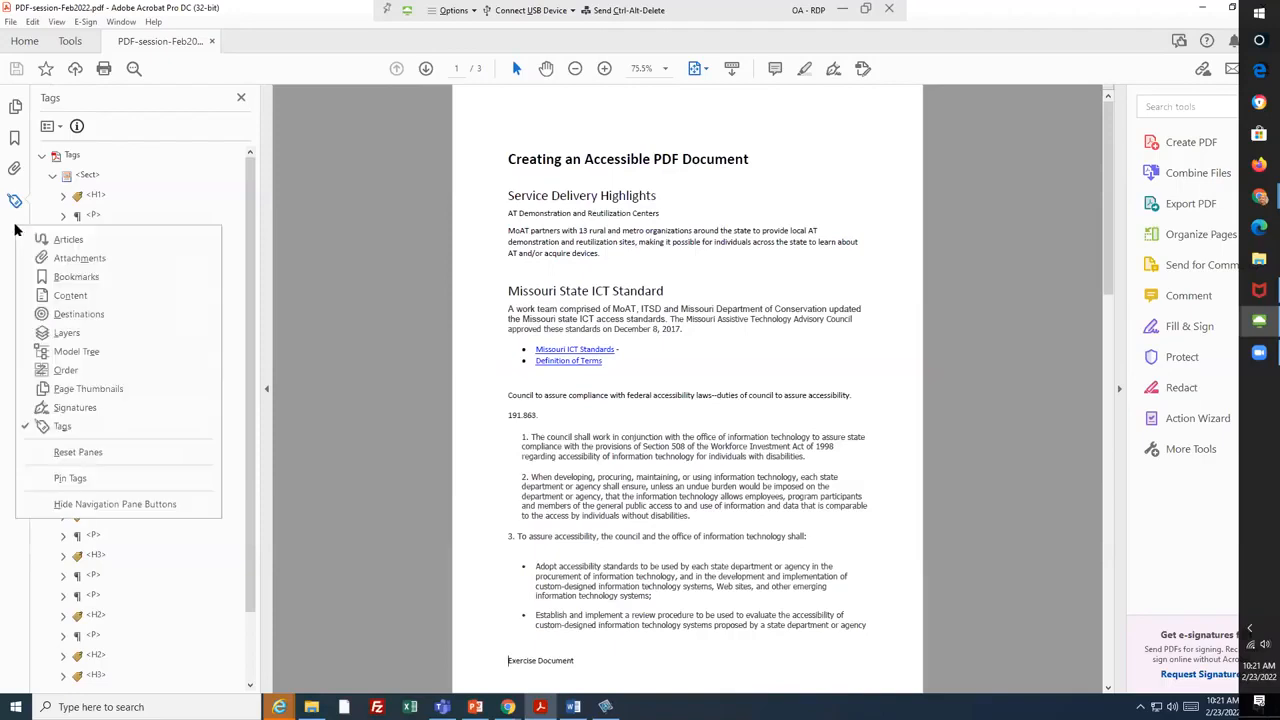
pyautogui.click(70, 296)
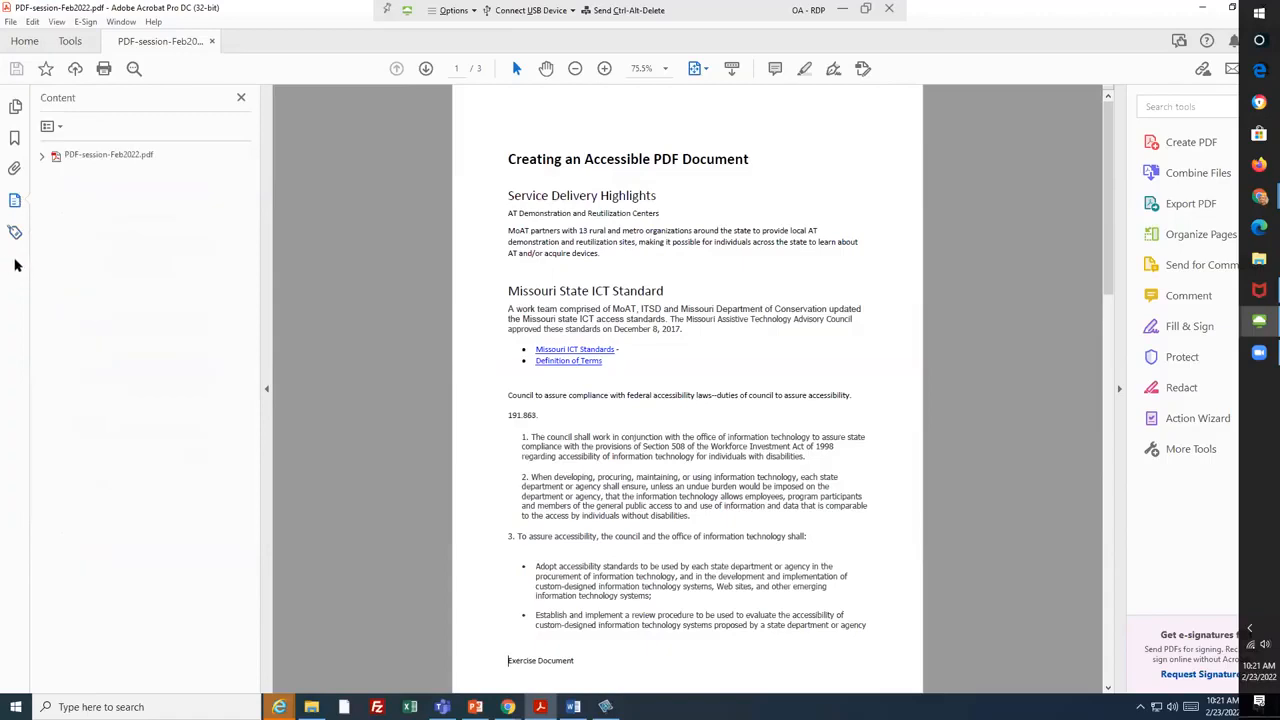
pyautogui.rightClick(15, 266)
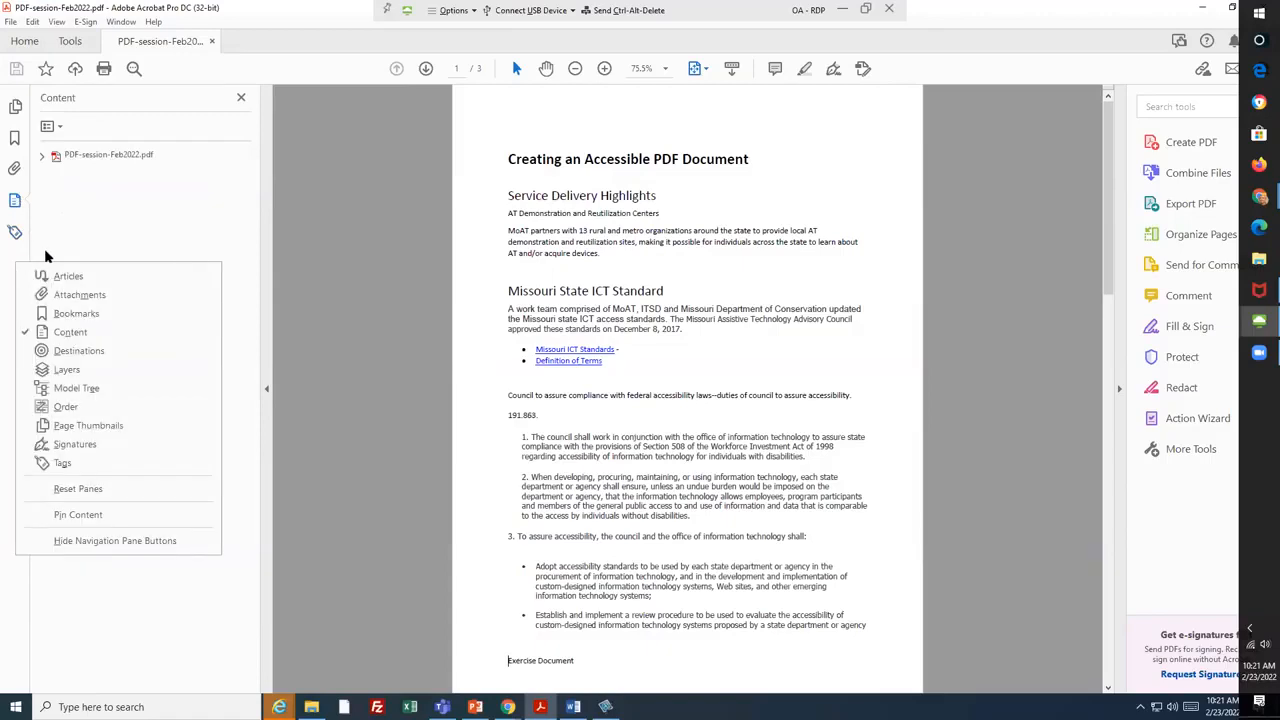
pyautogui.click(64, 408)
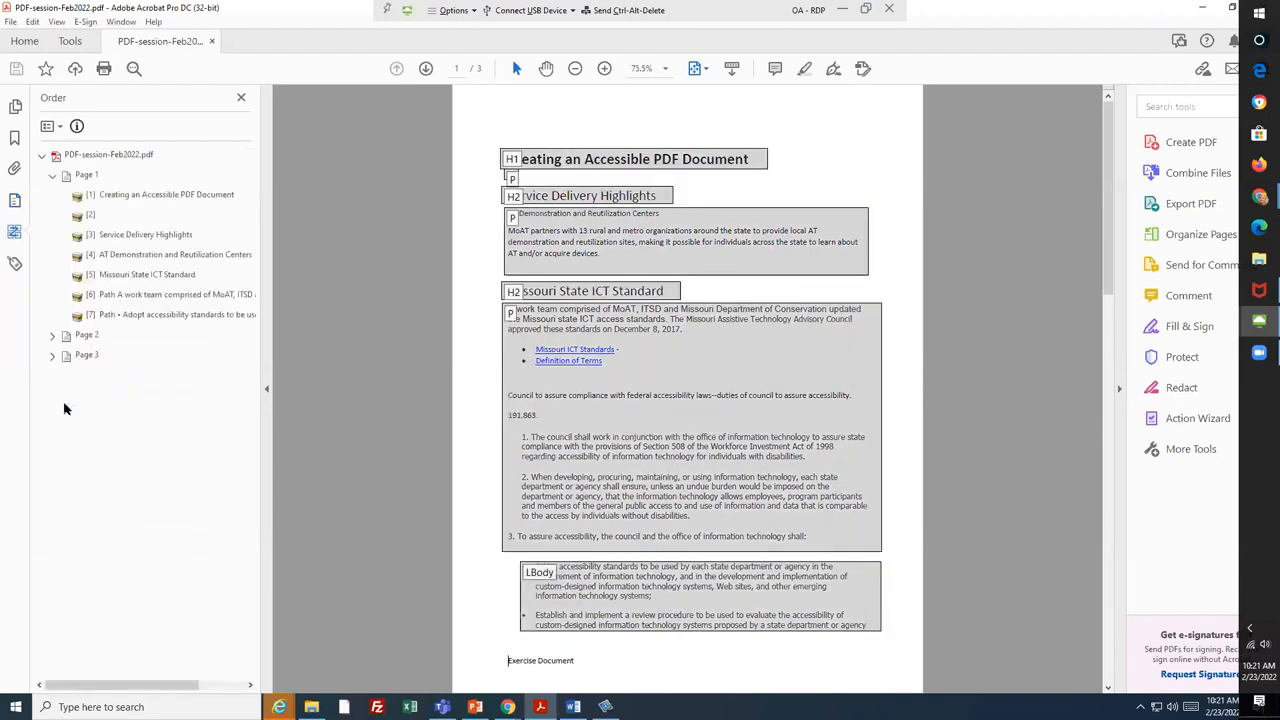
pyautogui.click(19, 266)
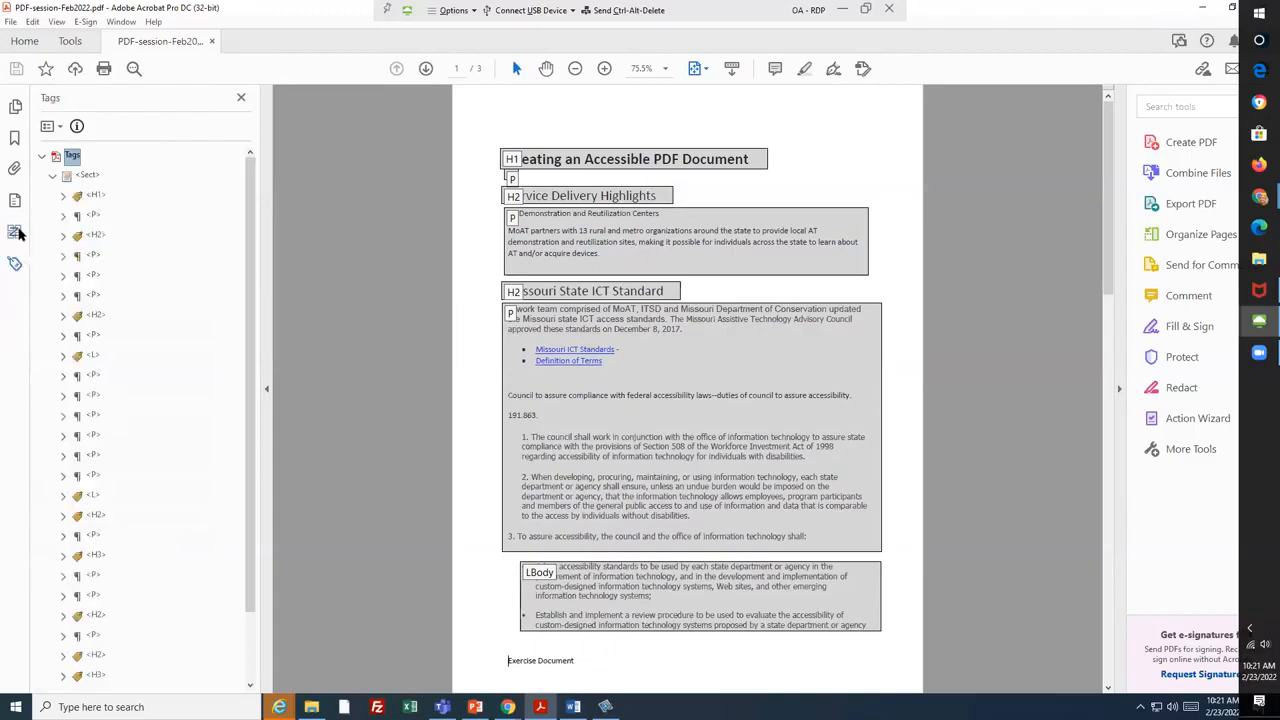
pyautogui.click(16, 232)
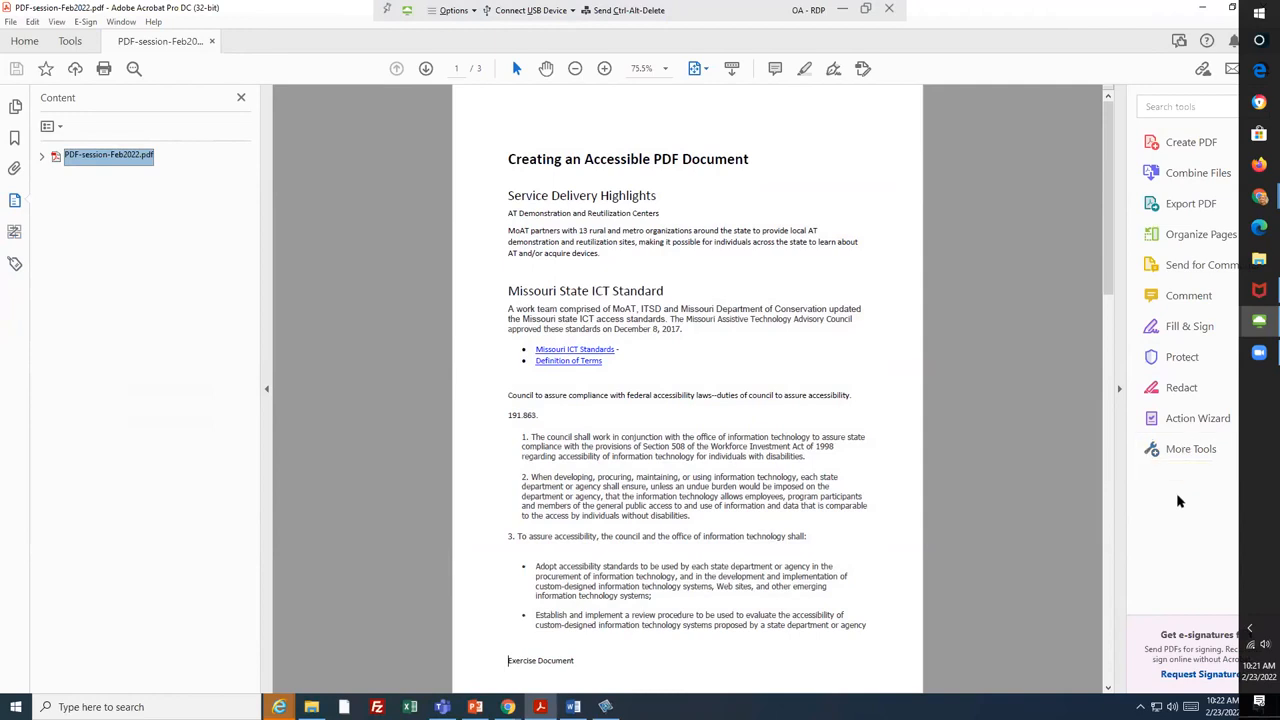
# - Add the Edit PDF, Scan & OCR, Prepare Form and Accessibility tools to the tool shortcuts
pyautogui.click(70, 41)
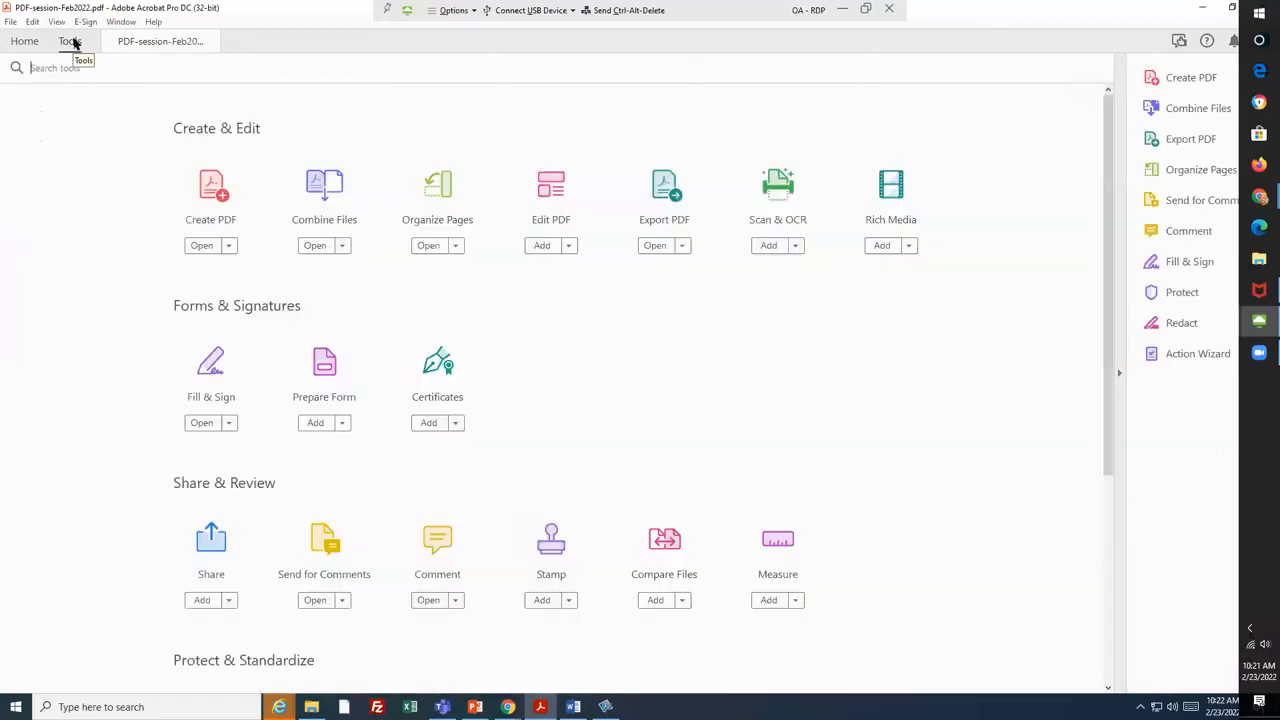
pyautogui.click(541, 246)
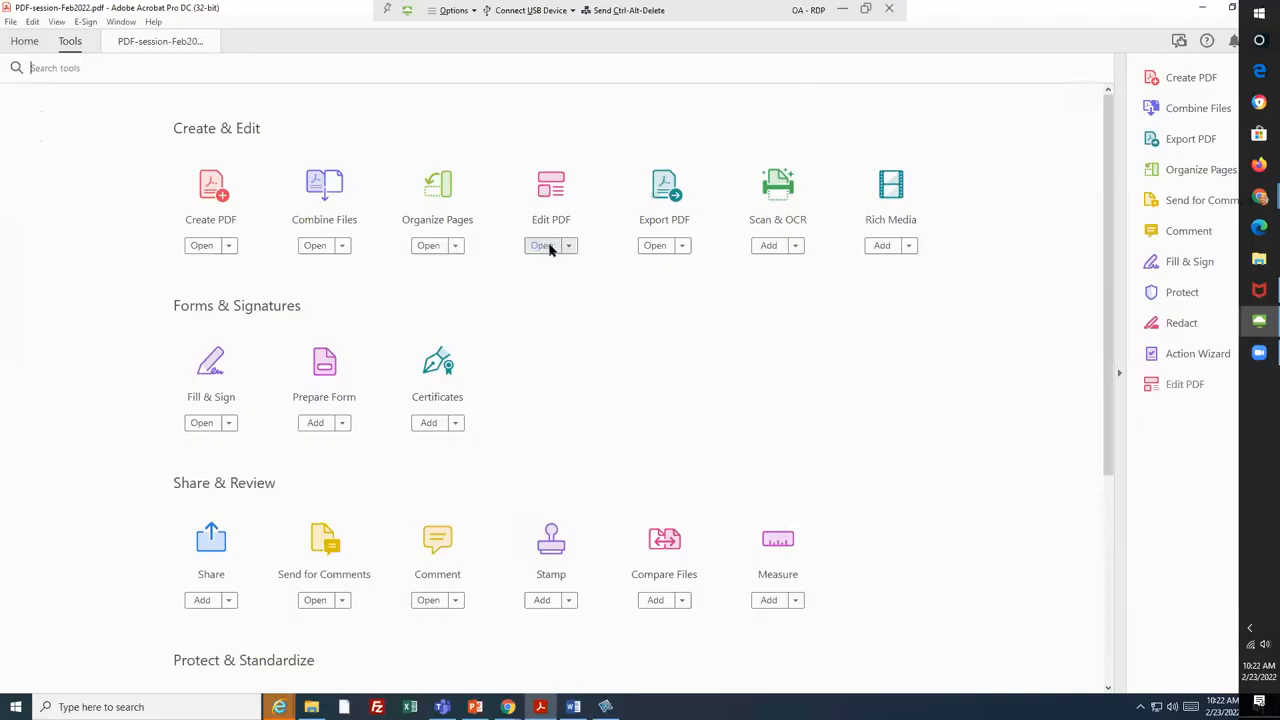
pyautogui.click(770, 247)
pyautogui.click(770, 247)
pyautogui.click(316, 427)
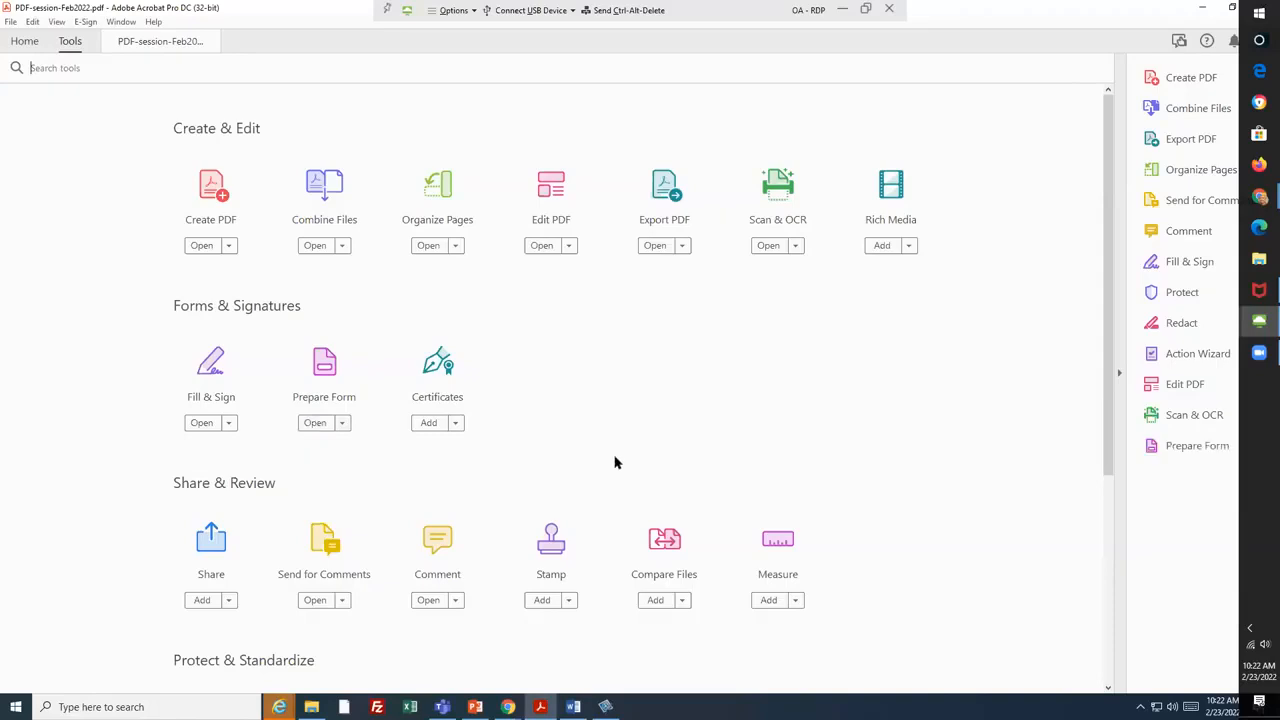
pyautogui.scroll(-2, 615, 462)
pyautogui.scroll(-1, 615, 462)
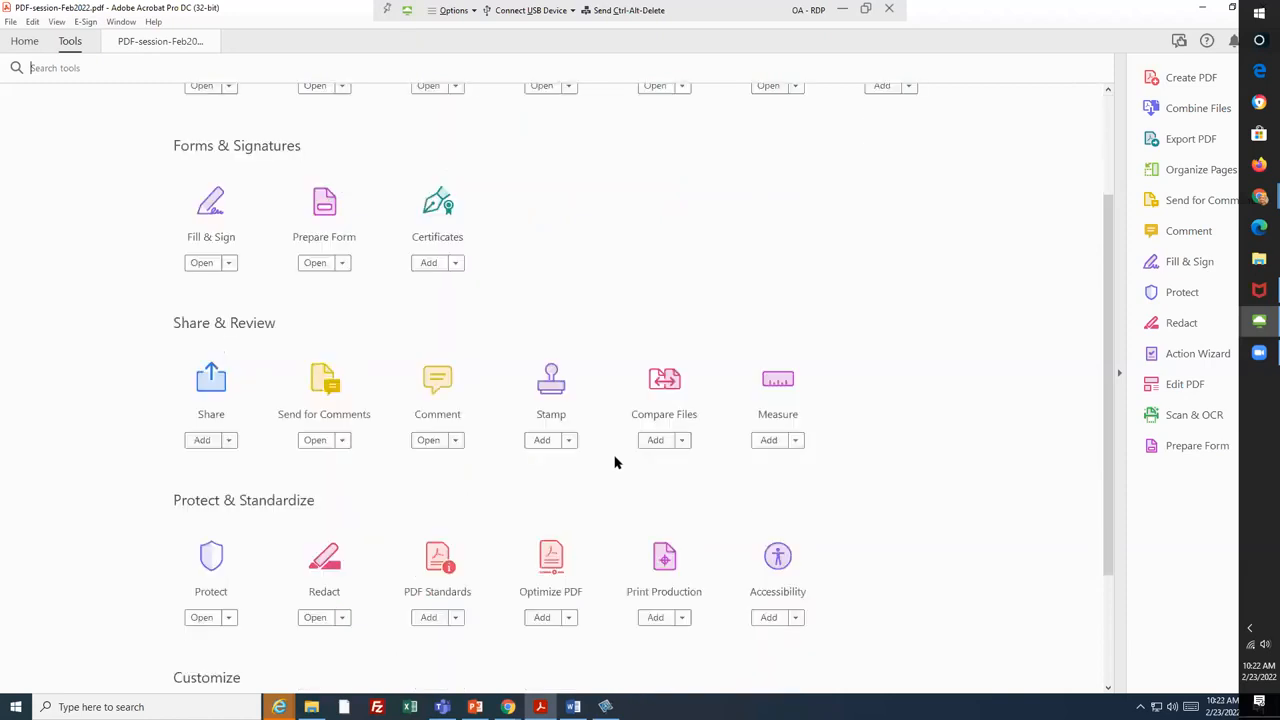
pyautogui.scroll(-1, 782, 660)
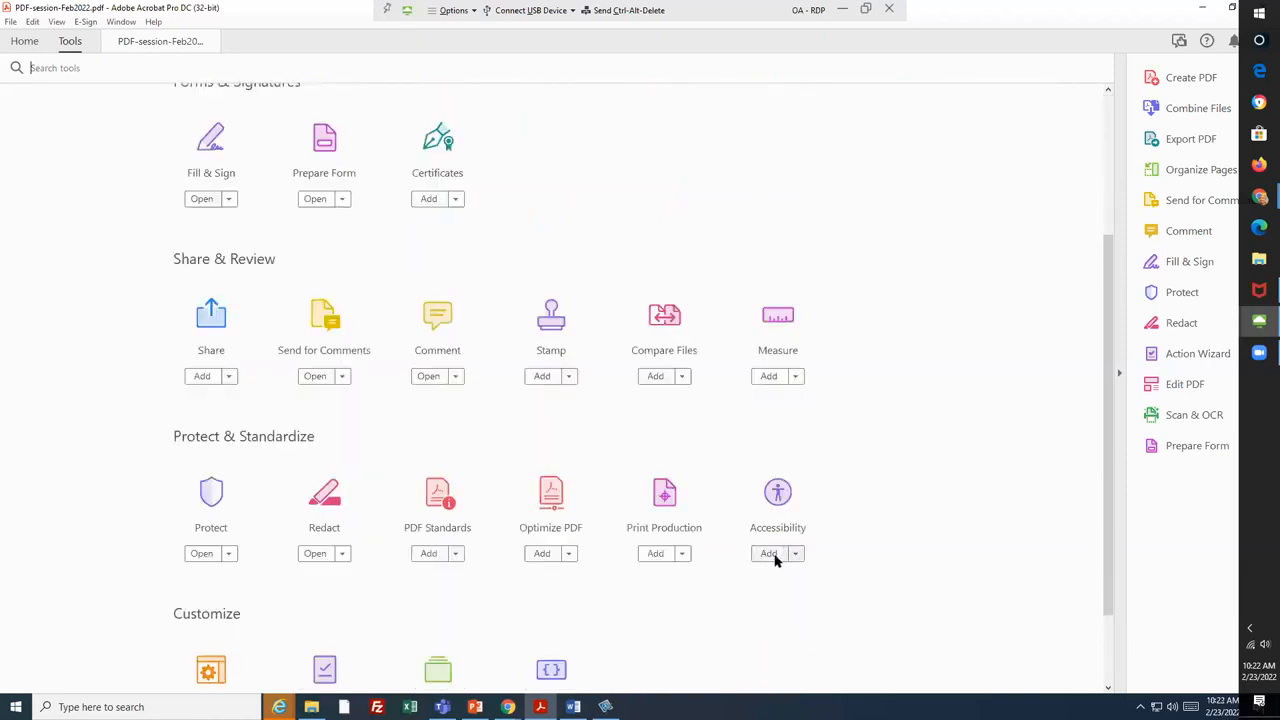
pyautogui.click(768, 554)
pyautogui.scroll(1, 391, 197)
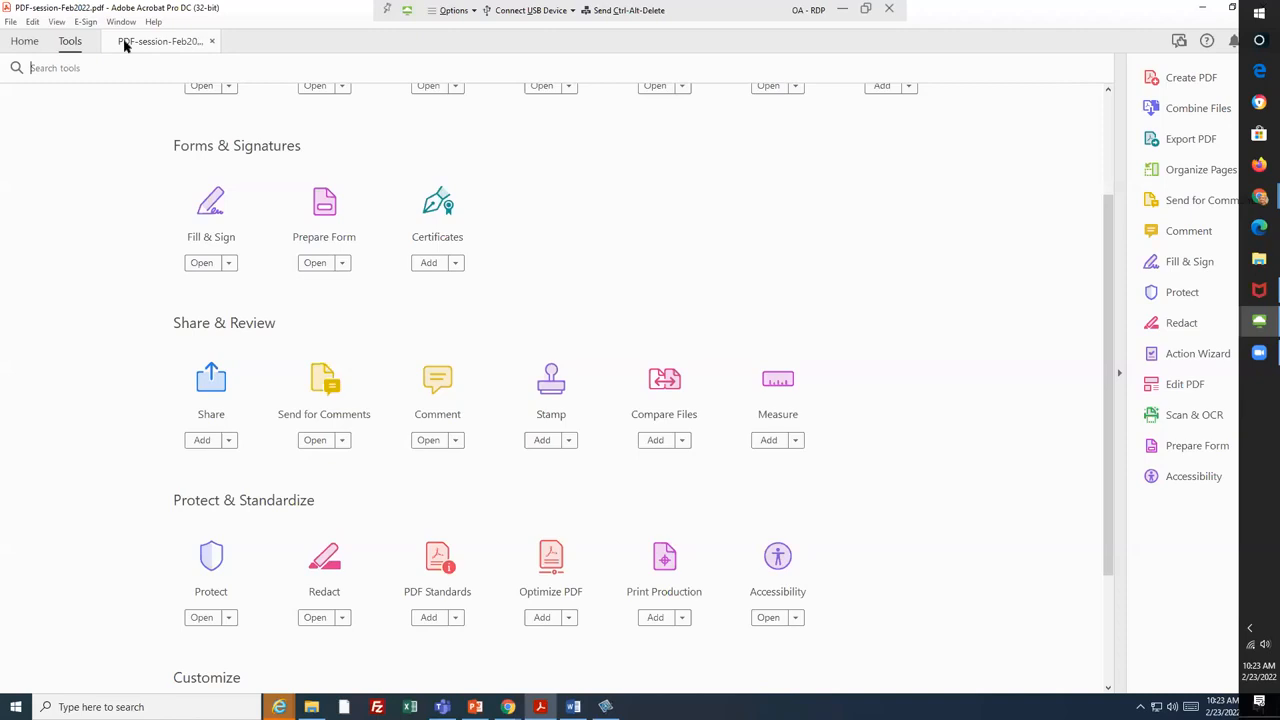
# - Return to the PDF and examine the H1, H2 and paragraph tags in its tag tree against the page content they highlight
pyautogui.click(150, 42)
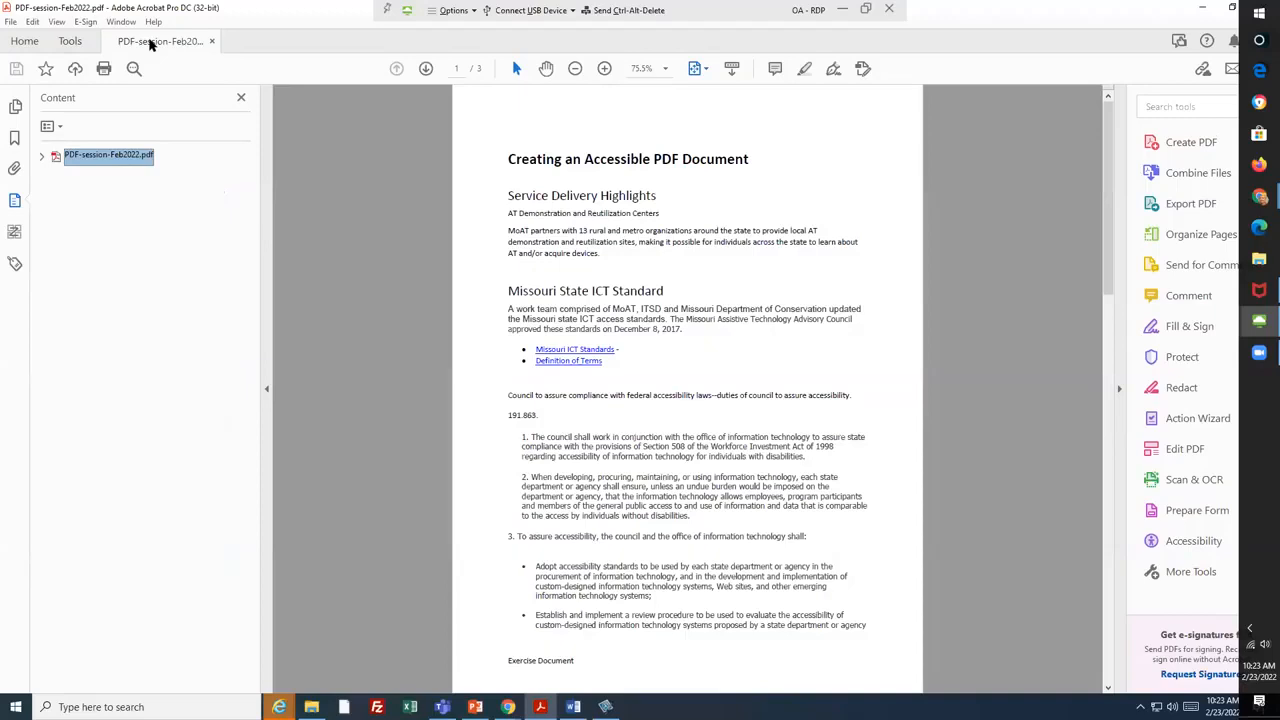
pyautogui.click(17, 266)
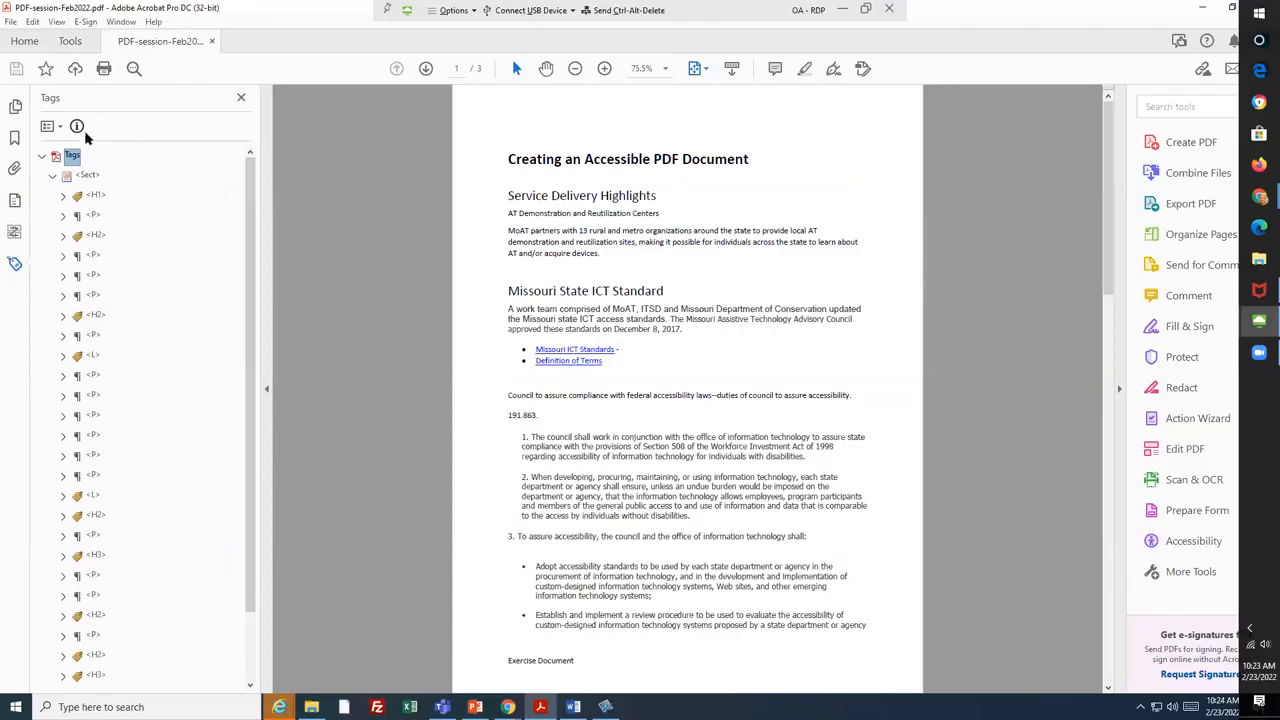
pyautogui.click(96, 196)
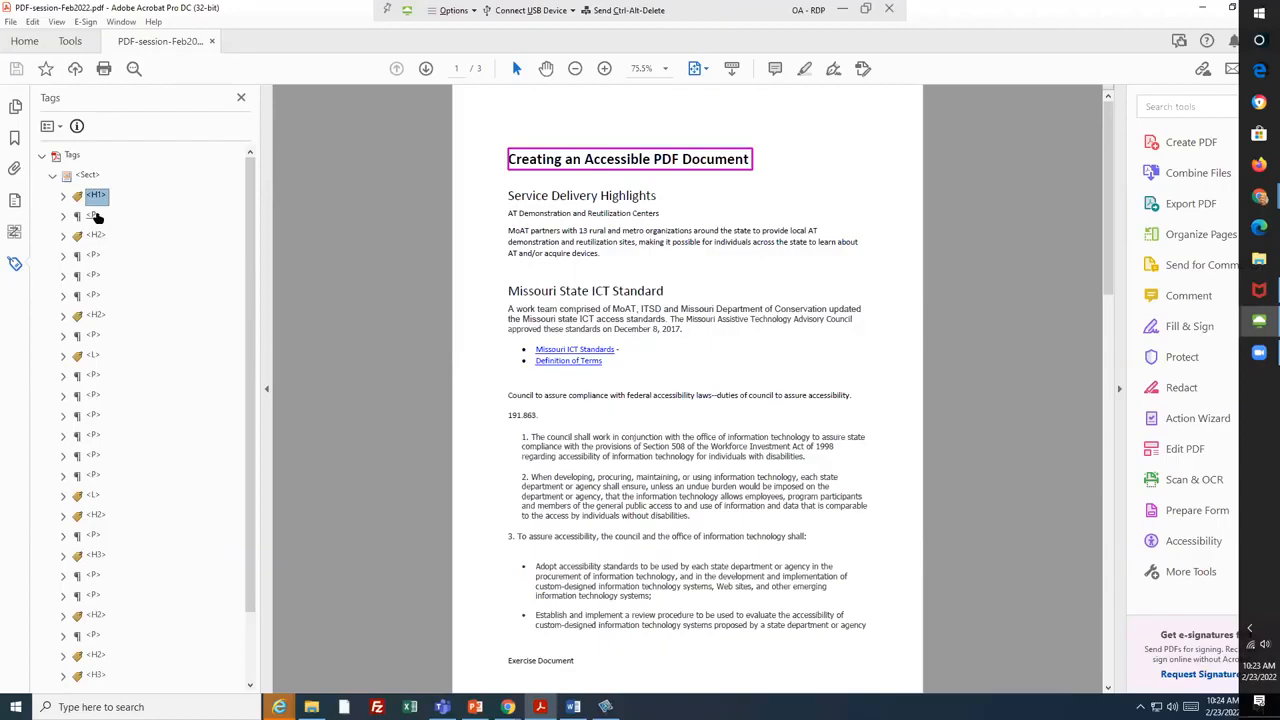
pyautogui.click(93, 216)
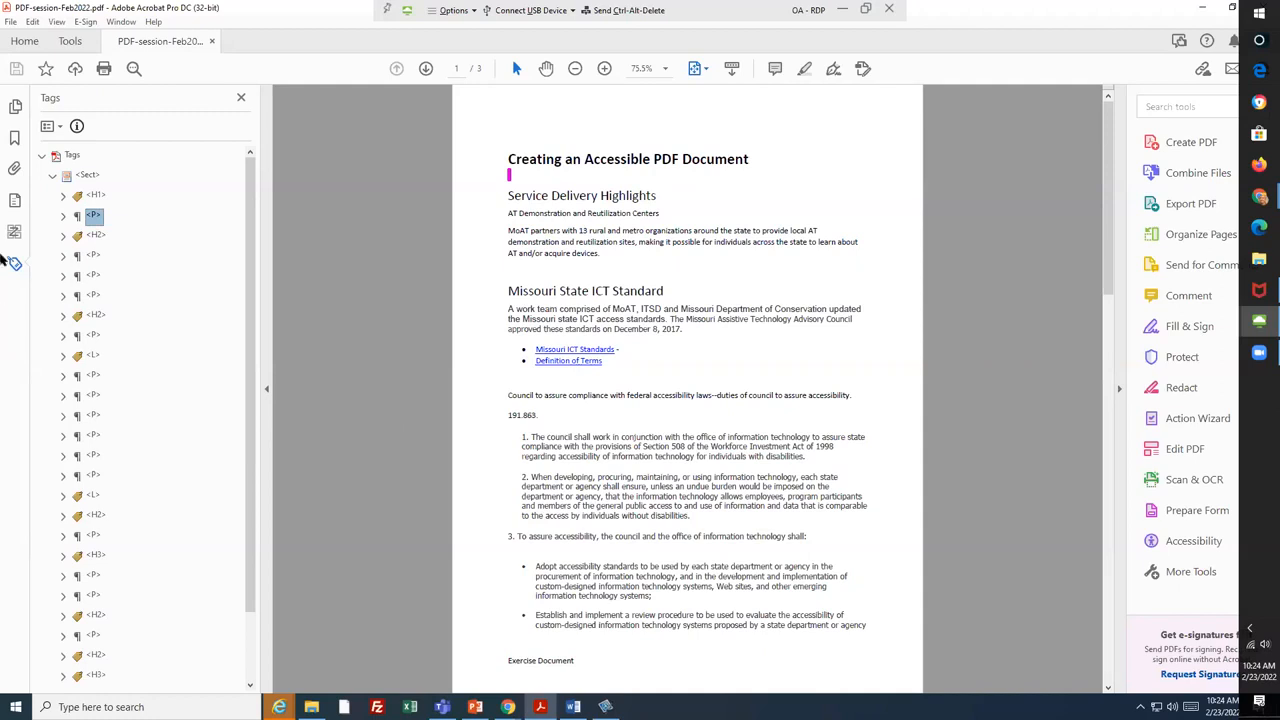
pyautogui.click(97, 237)
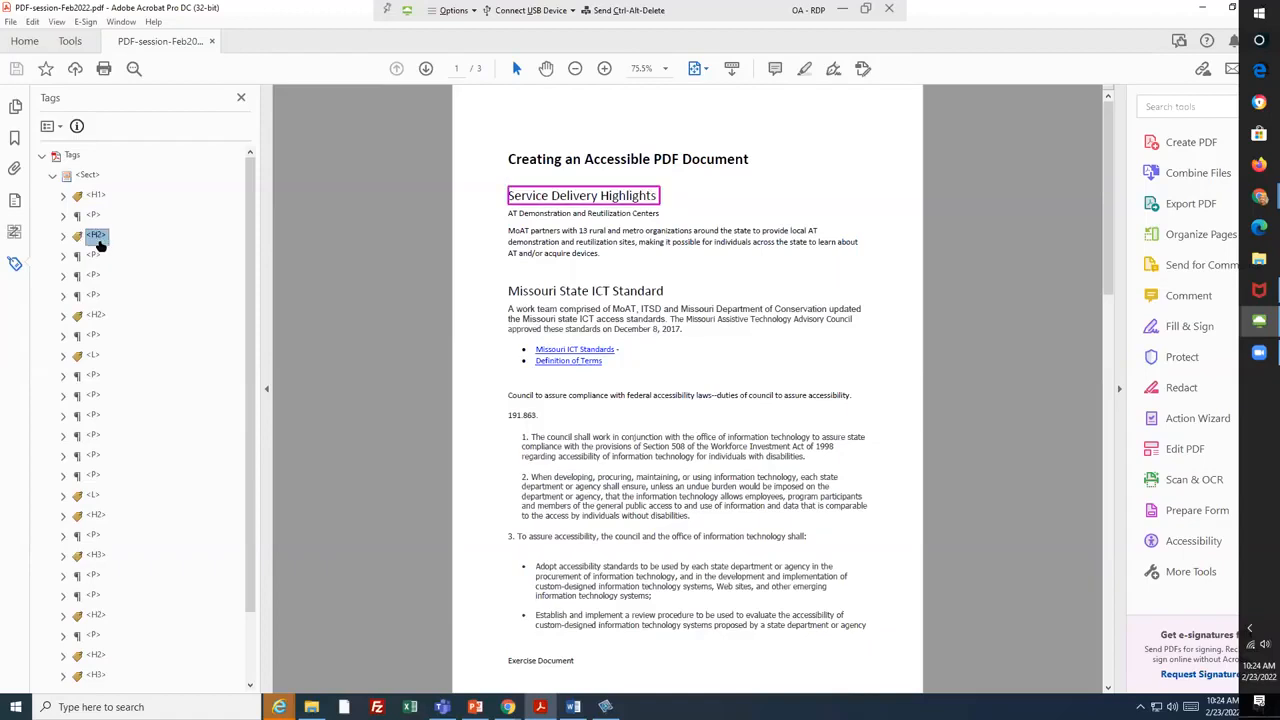
pyautogui.click(96, 197)
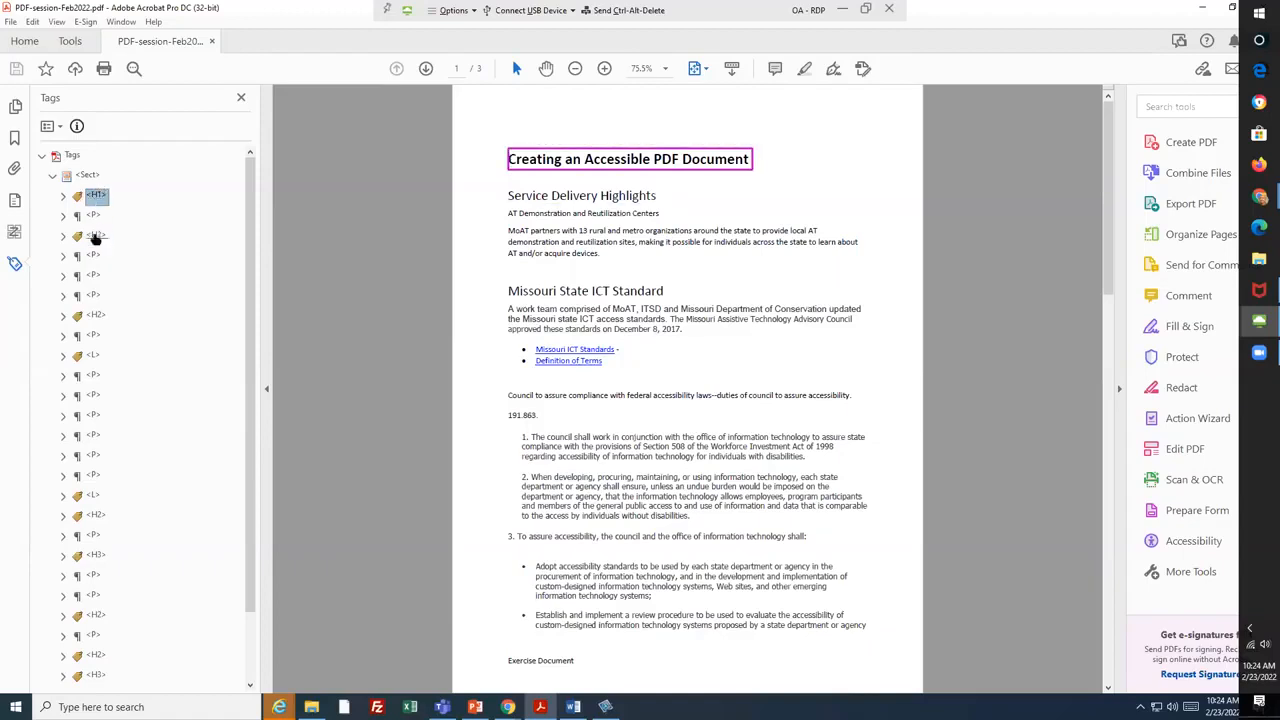
pyautogui.click(96, 237)
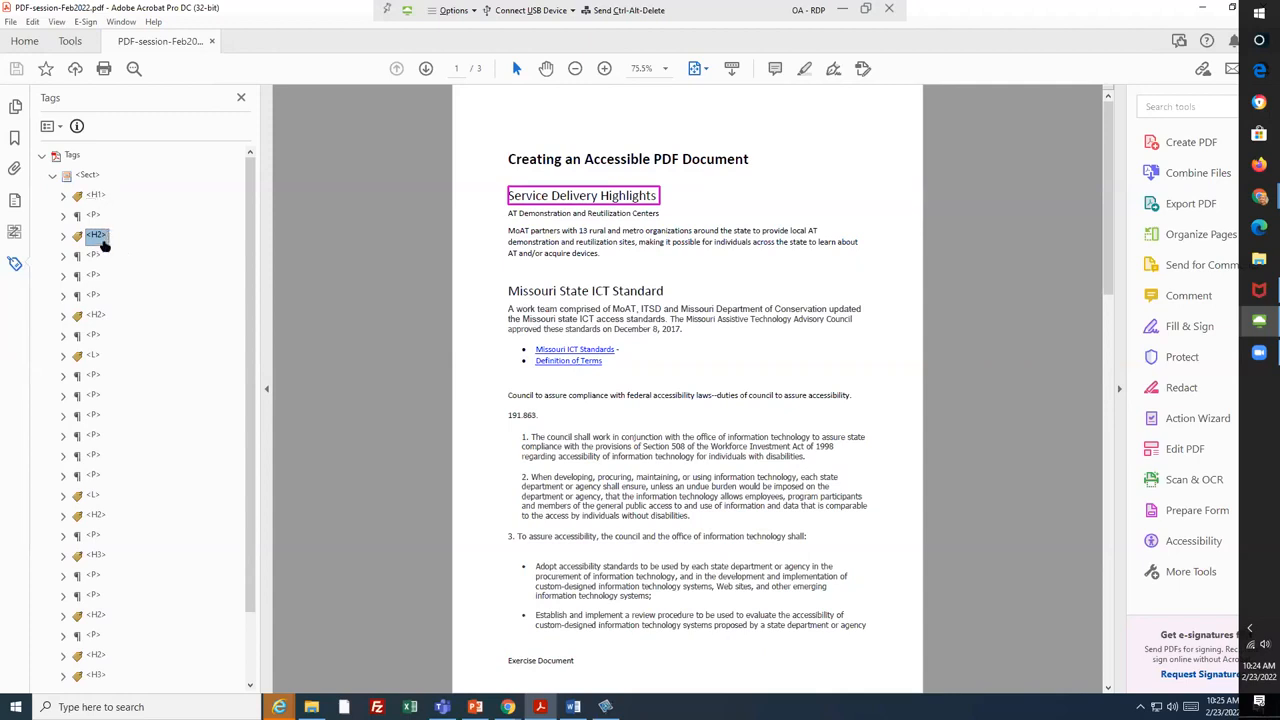
pyautogui.press('Up')
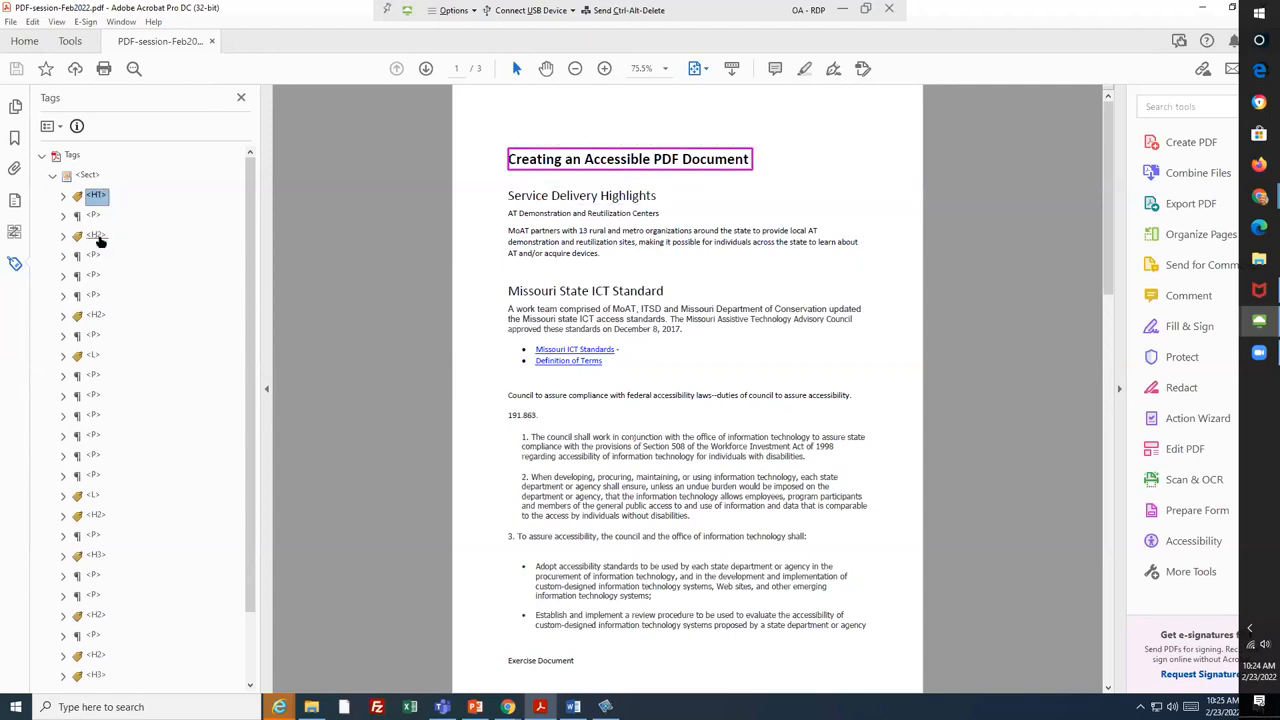
pyautogui.press('Down')
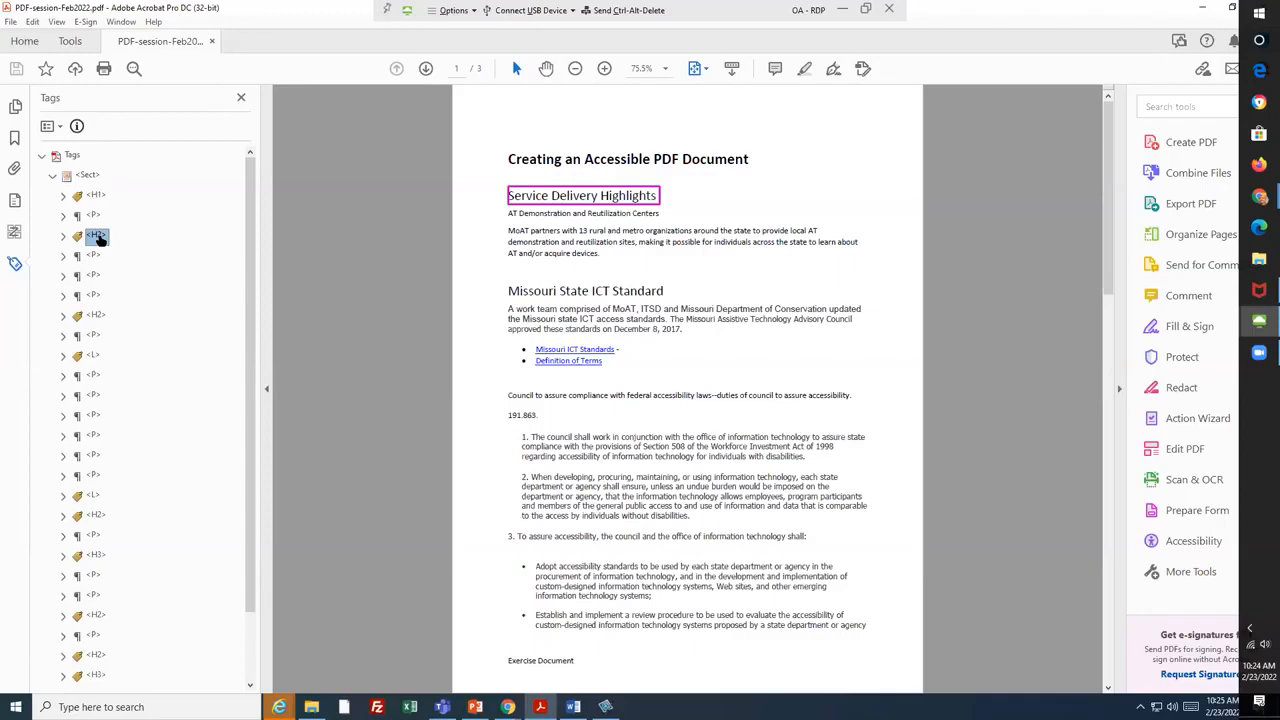
pyautogui.click(95, 316)
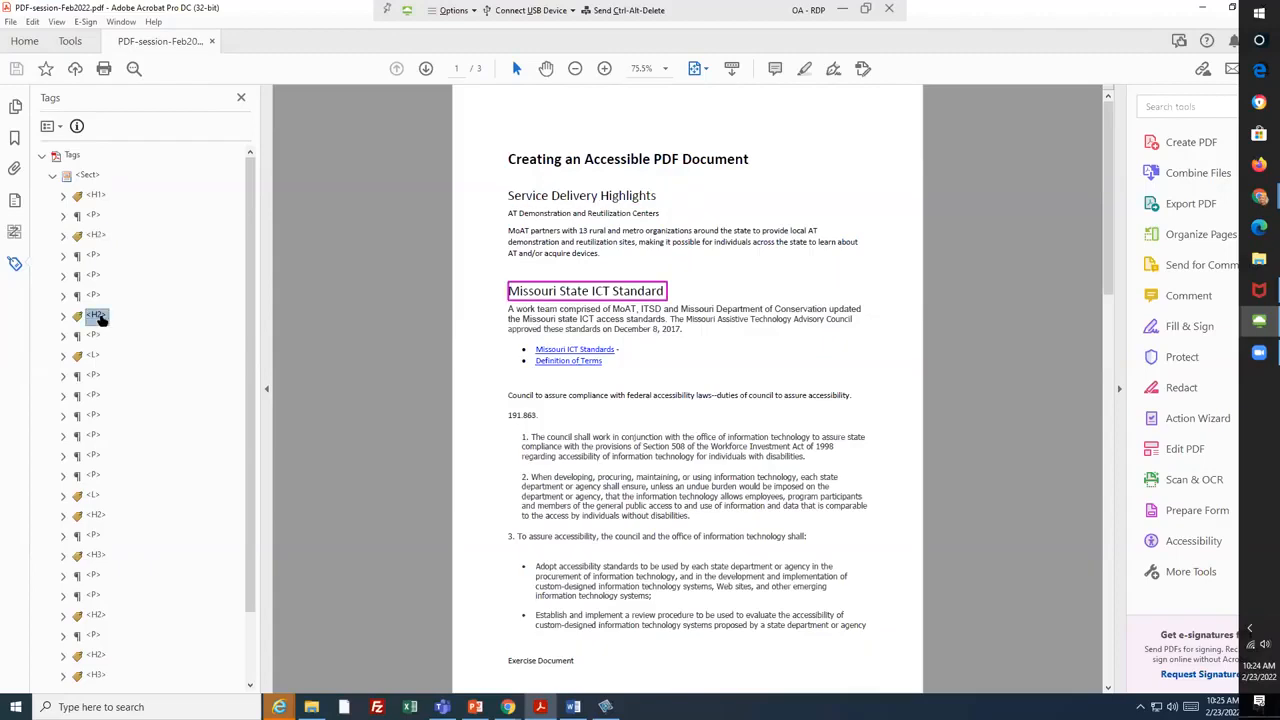
pyautogui.click(96, 516)
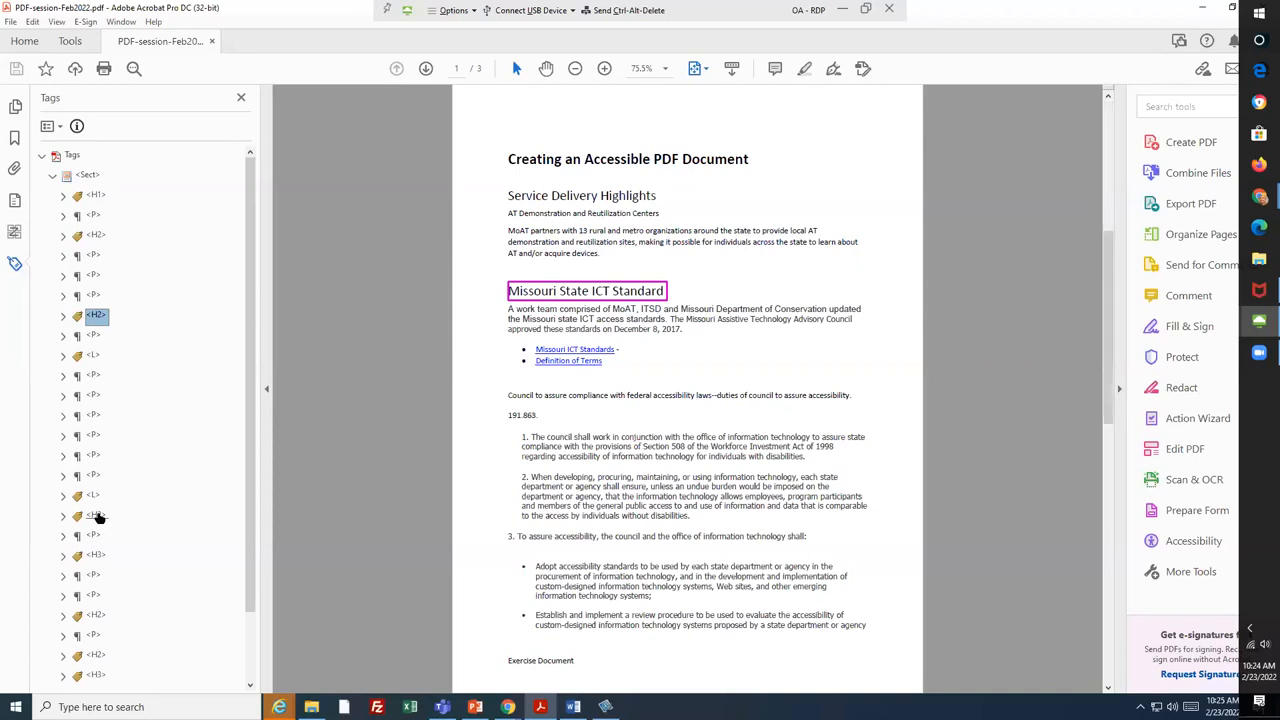
pyautogui.click(94, 296)
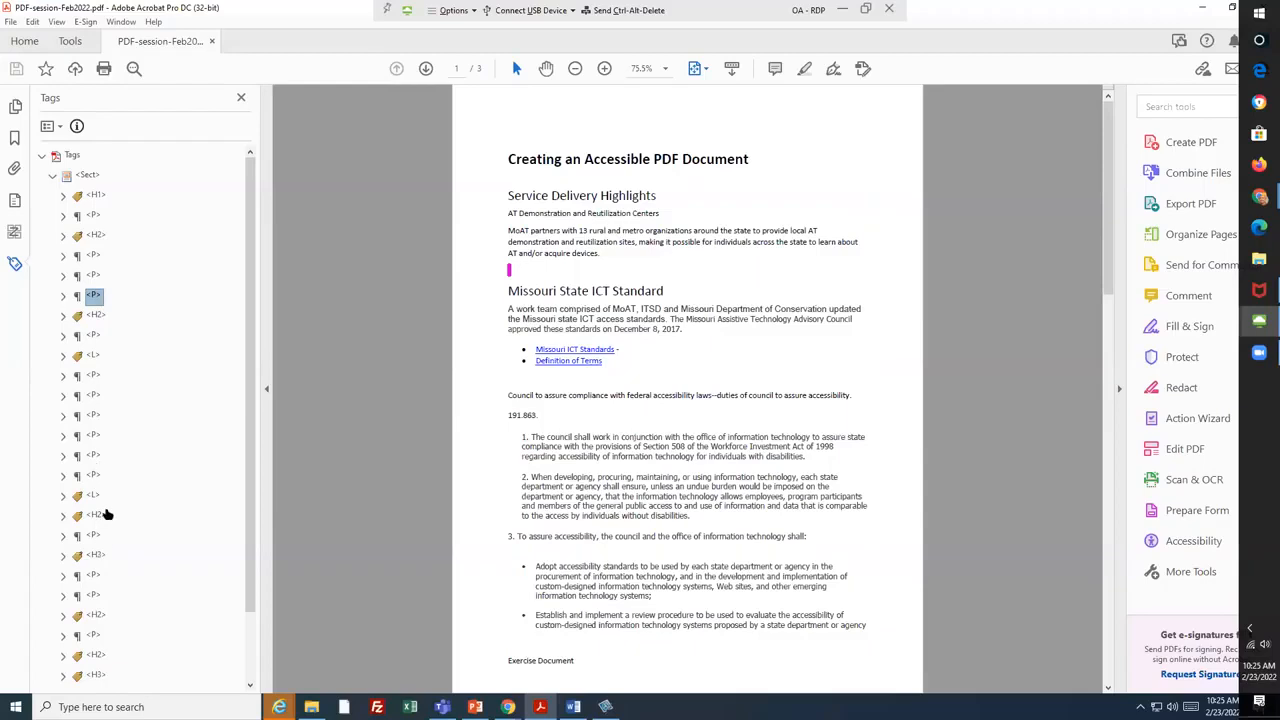
# - Expand the first list tag and its first list item, and compare both list tags with the bulleted lists on the page
pyautogui.click(92, 356)
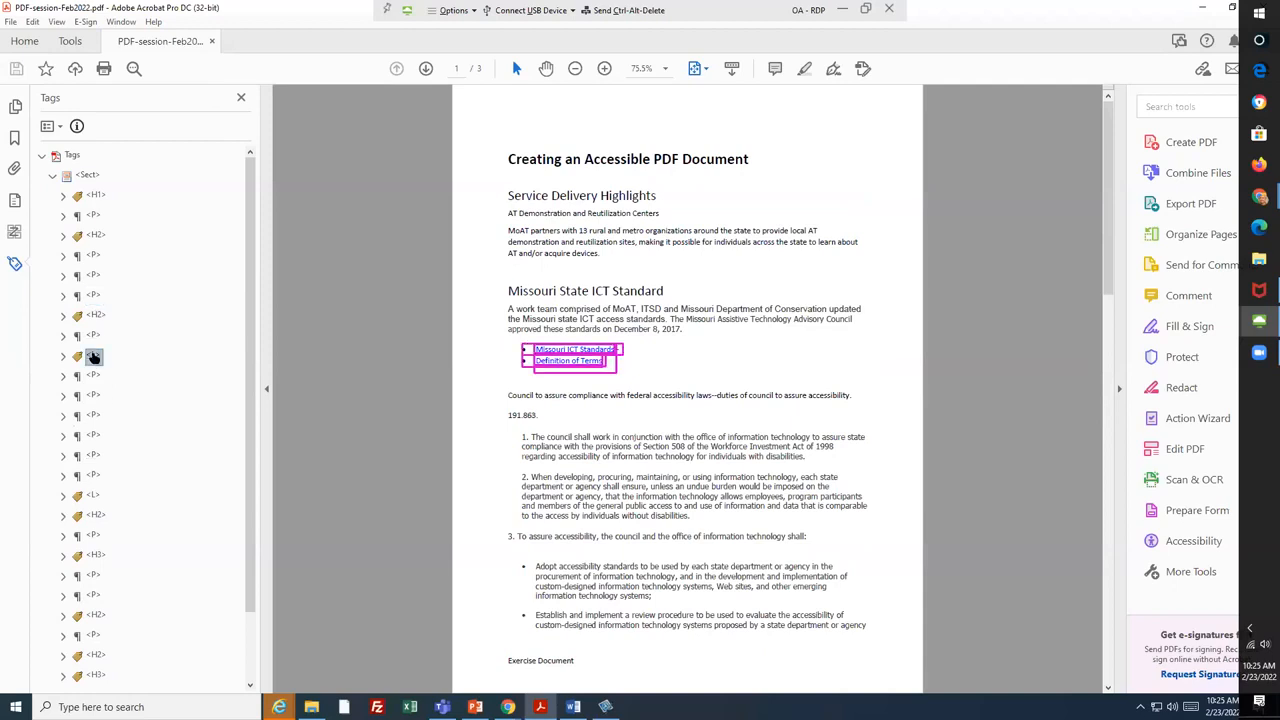
pyautogui.click(65, 357)
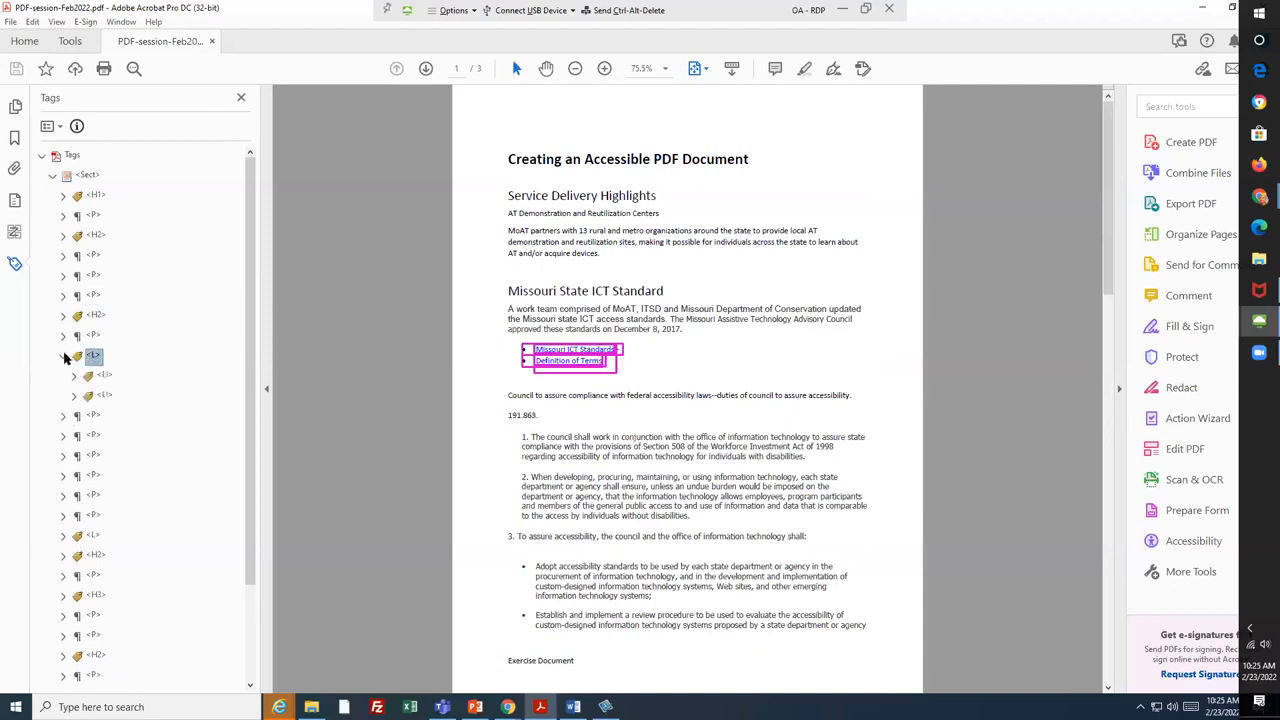
pyautogui.click(73, 376)
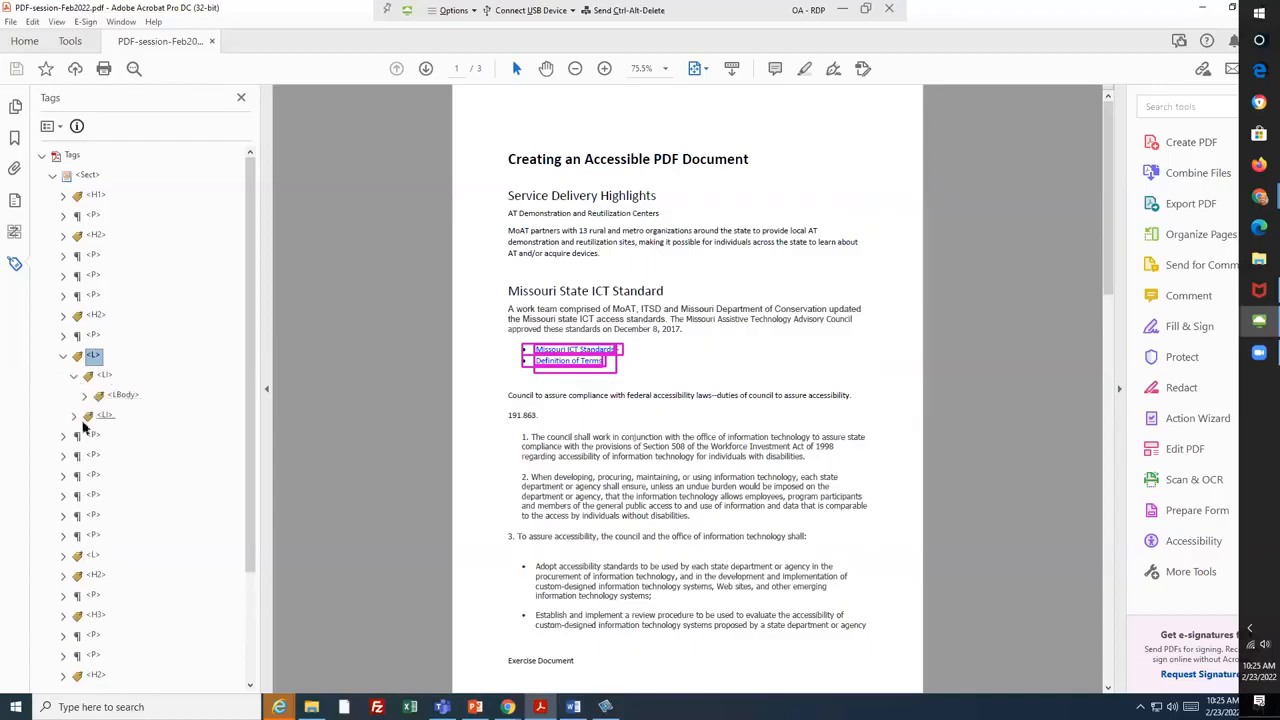
pyautogui.scroll(-2, 113, 565)
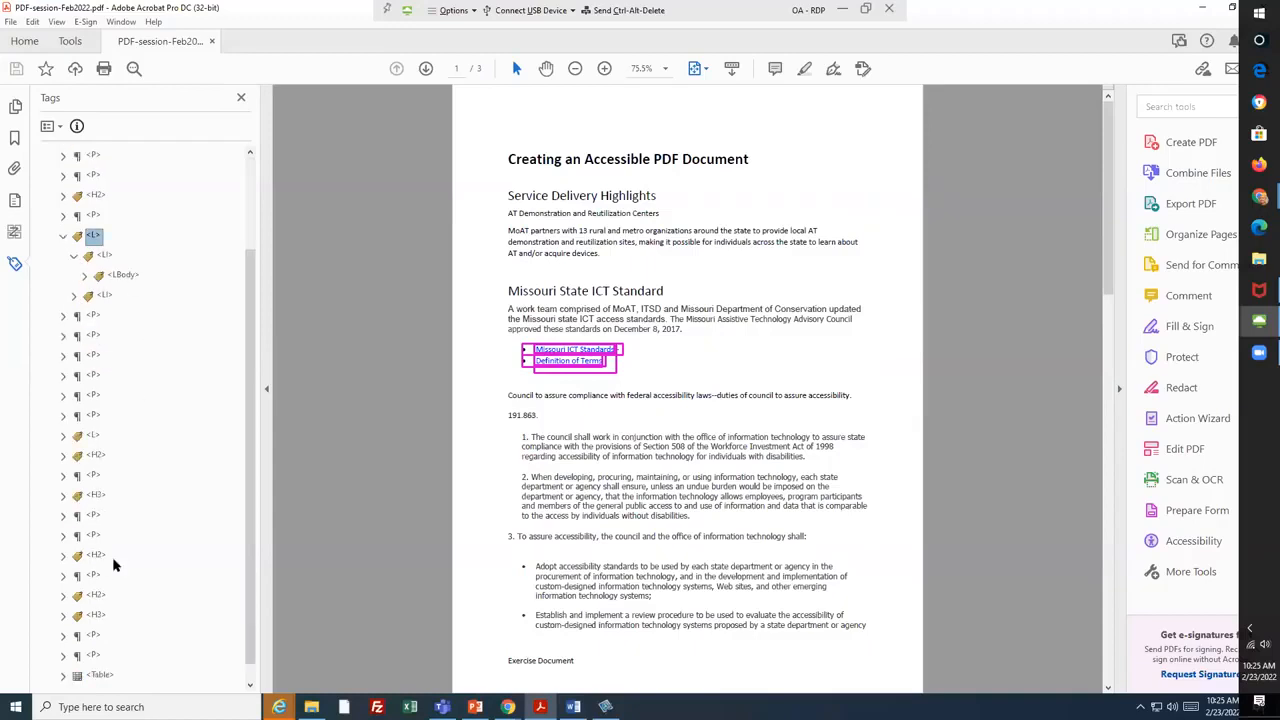
pyautogui.scroll(-1, 113, 565)
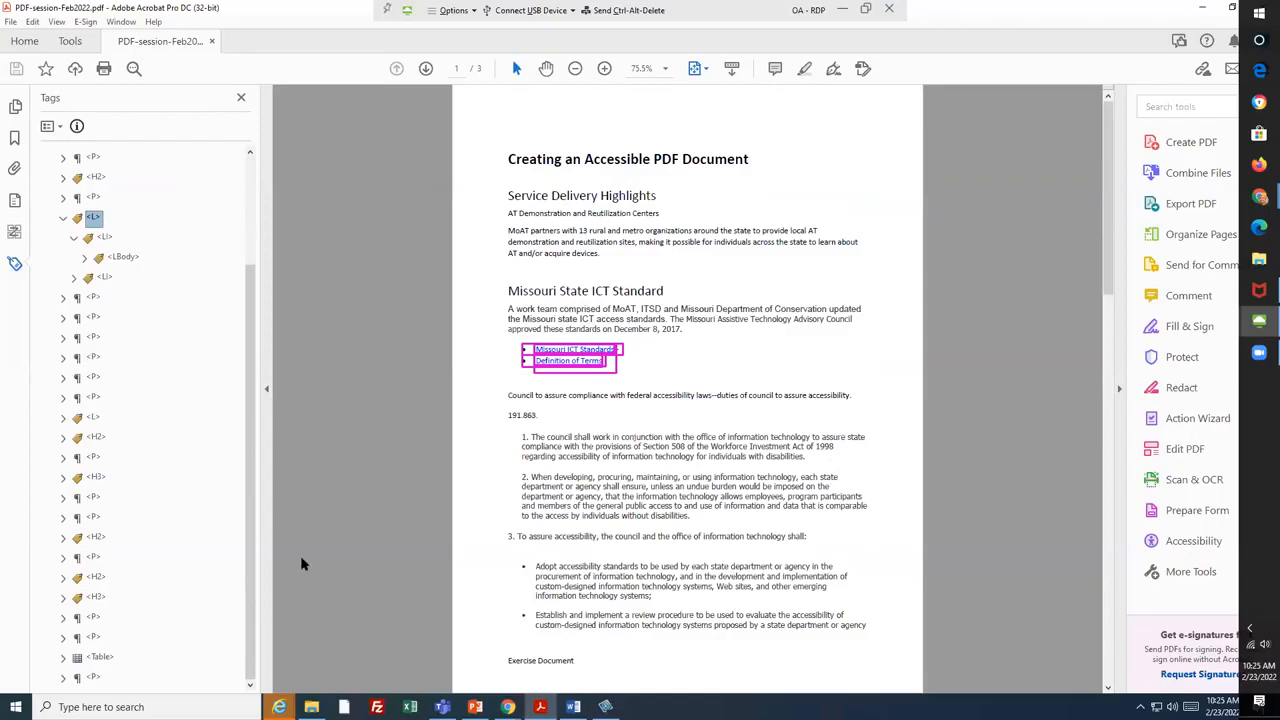
pyautogui.click(505, 573)
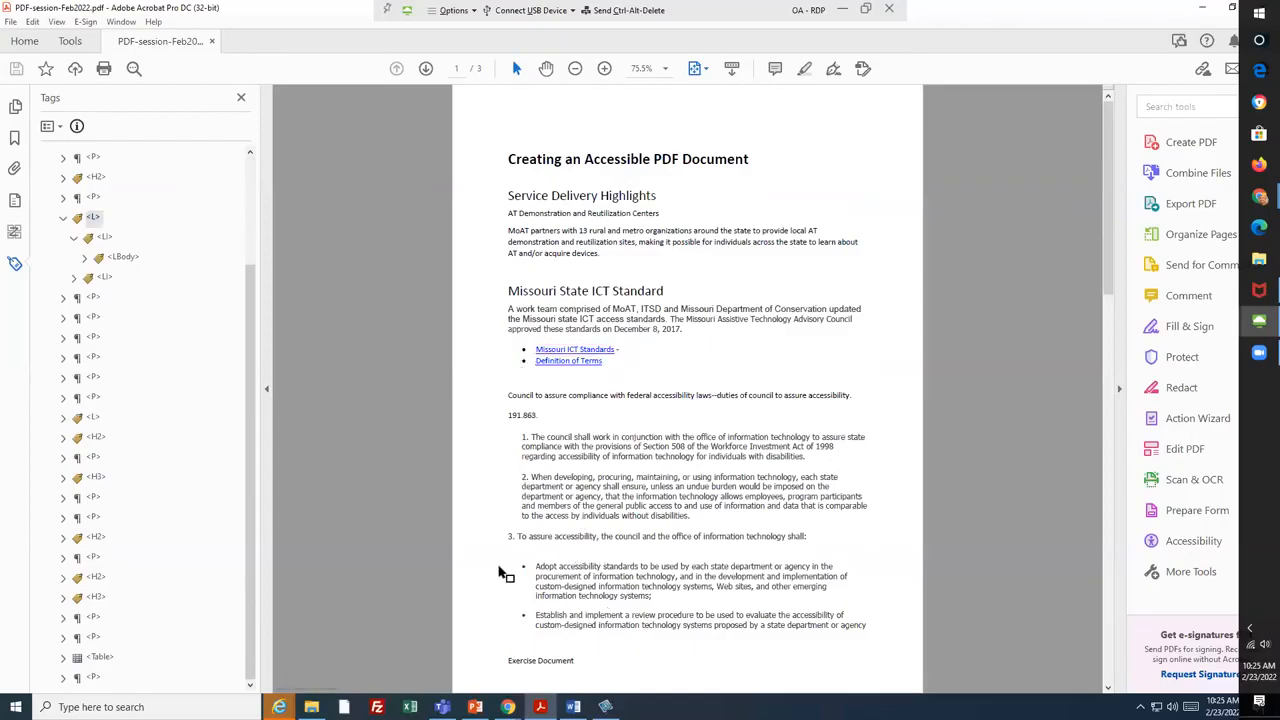
pyautogui.press('End')
pyautogui.press('Home')
pyautogui.click(93, 418)
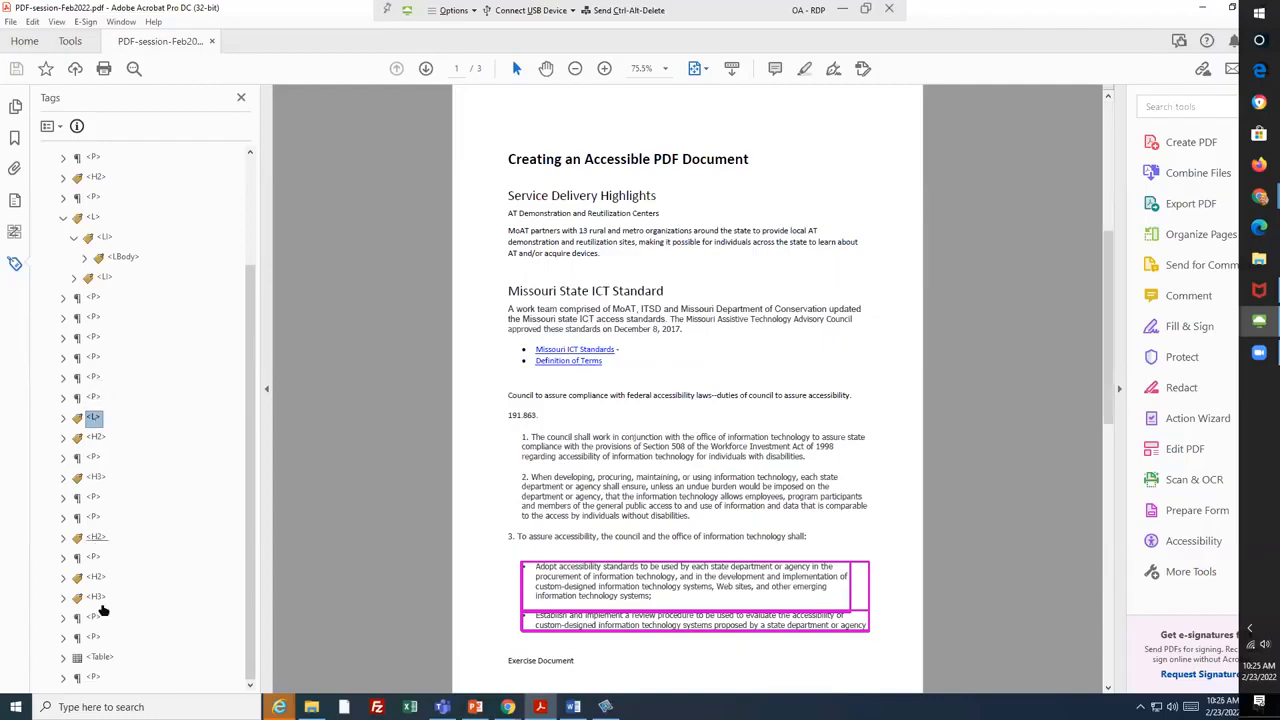
# - Expand the Table tag and its first row, and examine the header cell and row tags against the table
pyautogui.click(100, 657)
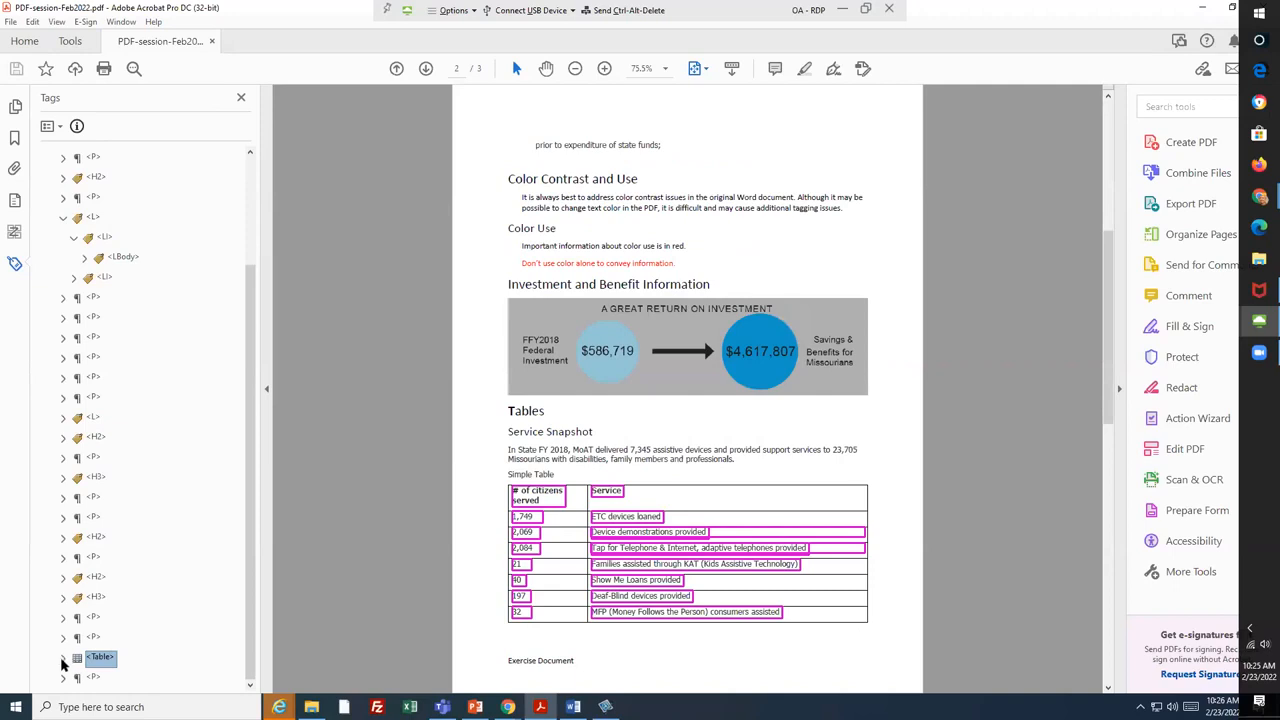
pyautogui.click(63, 660)
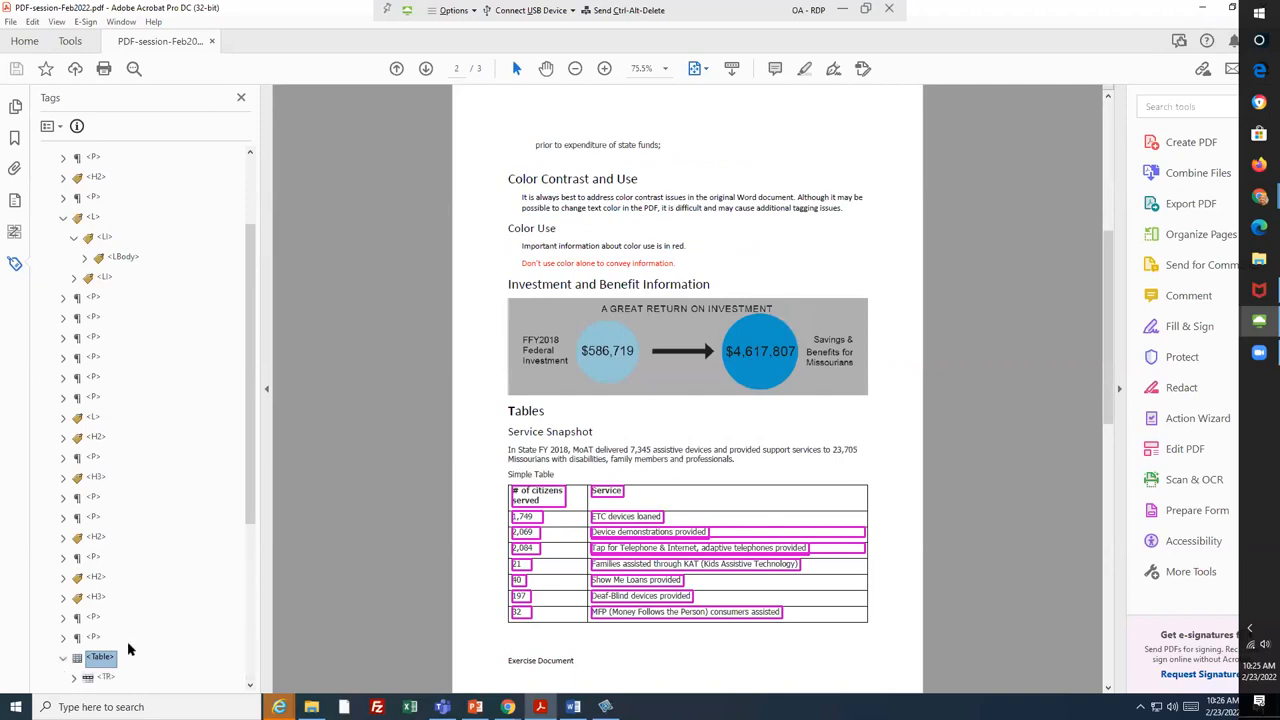
pyautogui.scroll(-2, 124, 610)
pyautogui.click(74, 557)
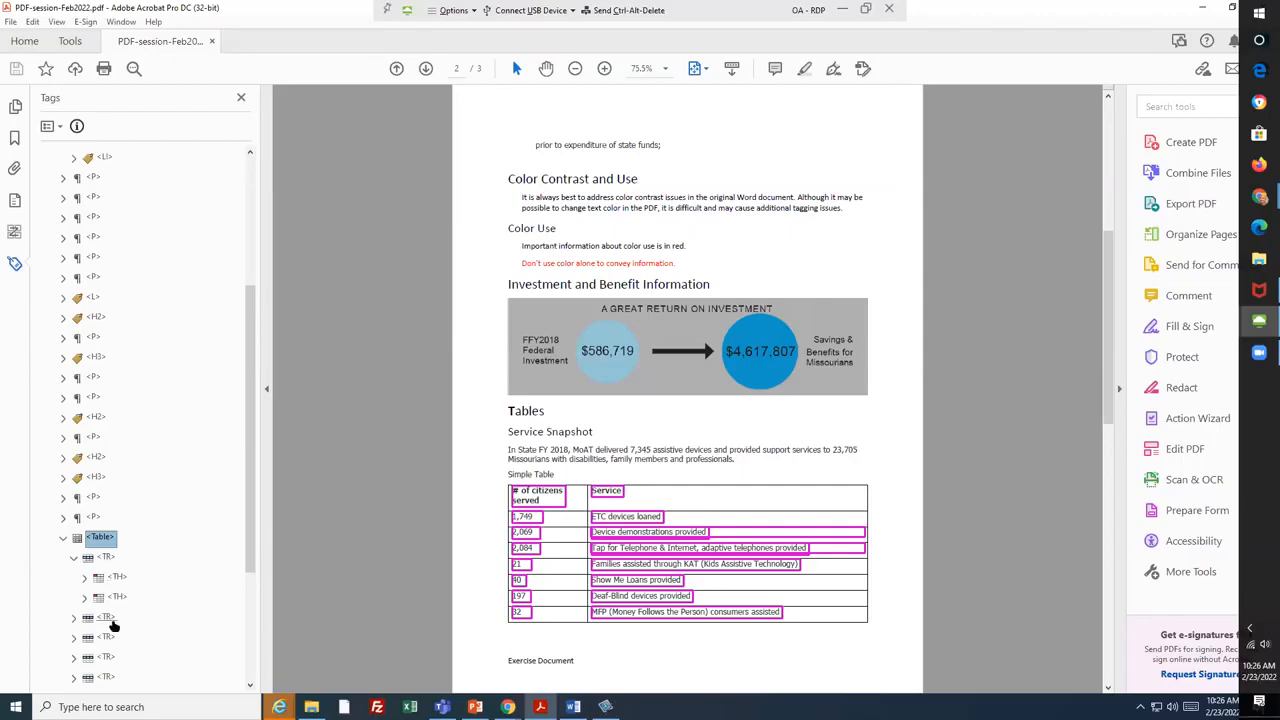
pyautogui.scroll(-2, 110, 625)
pyautogui.scroll(-2, 580, 531)
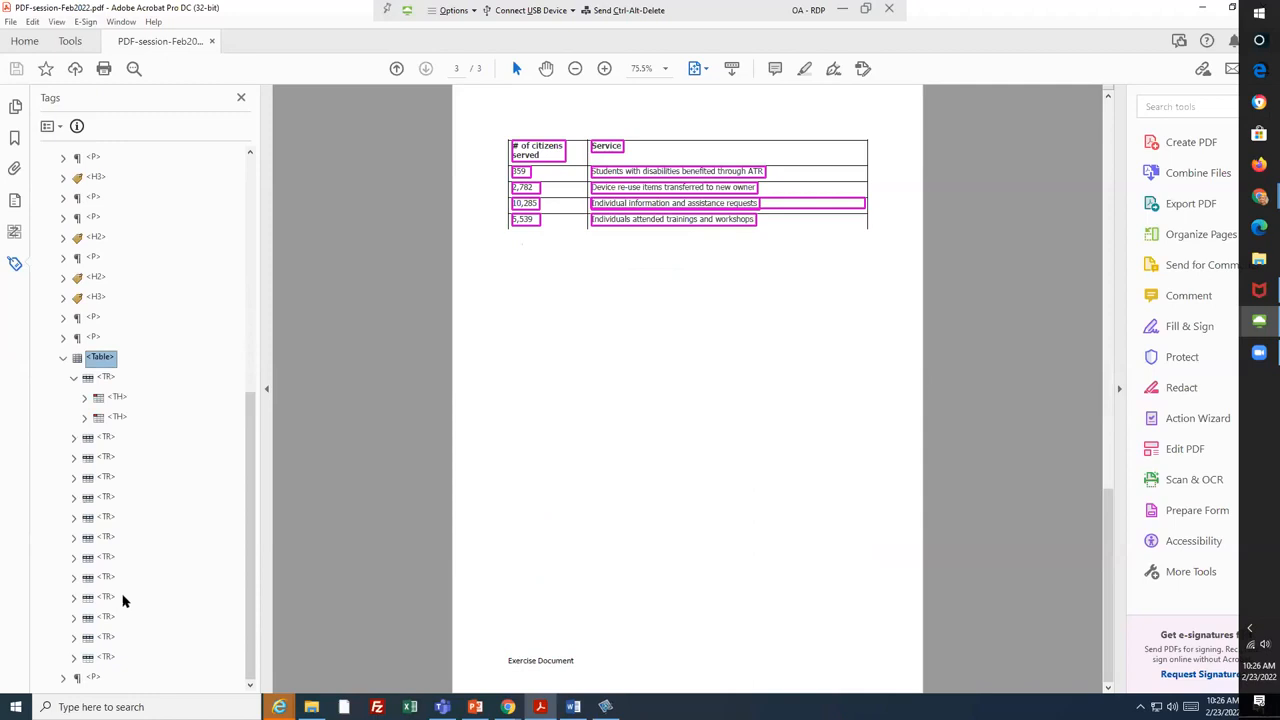
# - Delete the blank paragraph tag between the H1 tag and the first H2 tag
pyautogui.scroll(5, 127, 600)
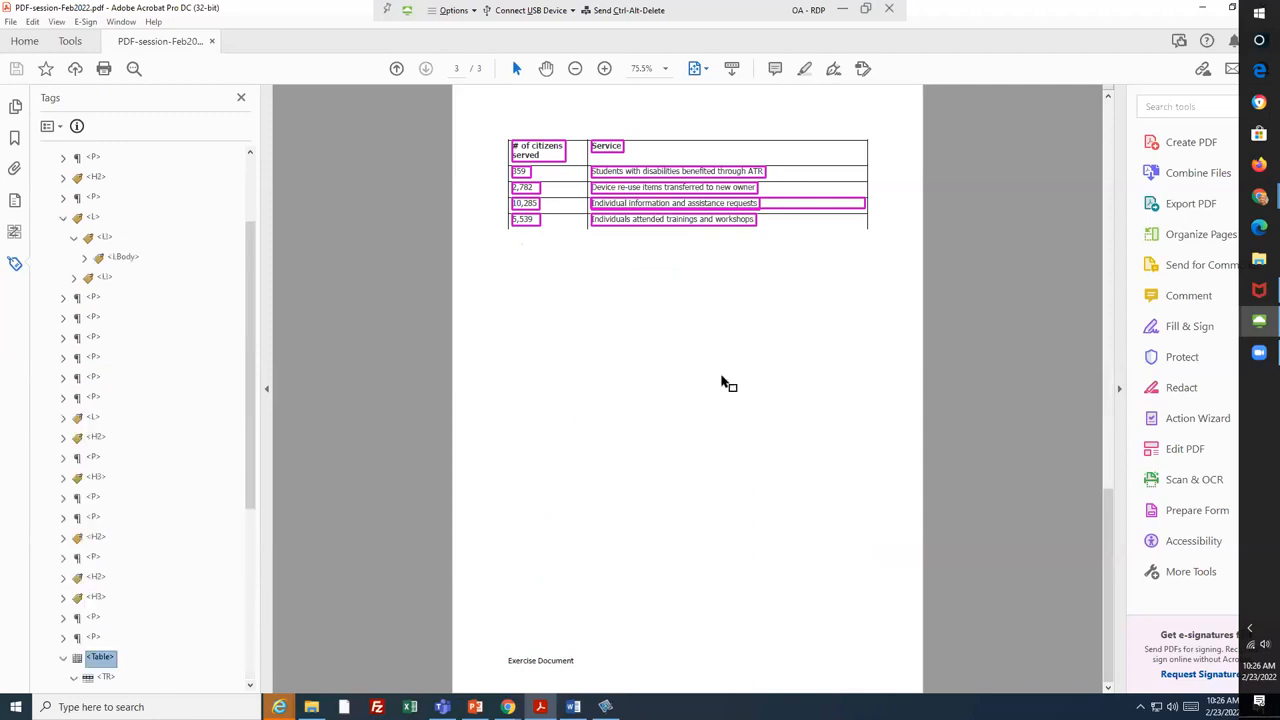
pyautogui.scroll(2, 211, 400)
pyautogui.click(629, 370)
pyautogui.scroll(3, 629, 370)
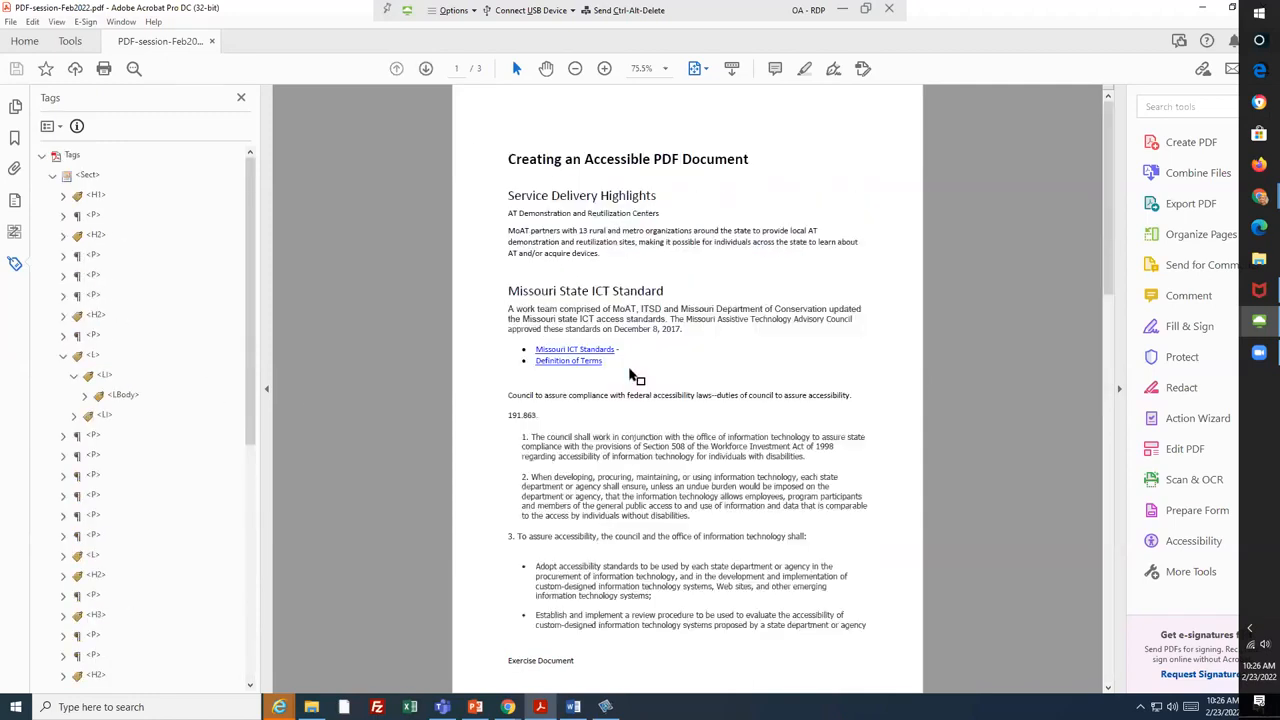
pyautogui.click(92, 295)
pyautogui.click(94, 216)
pyautogui.rightClick(94, 218)
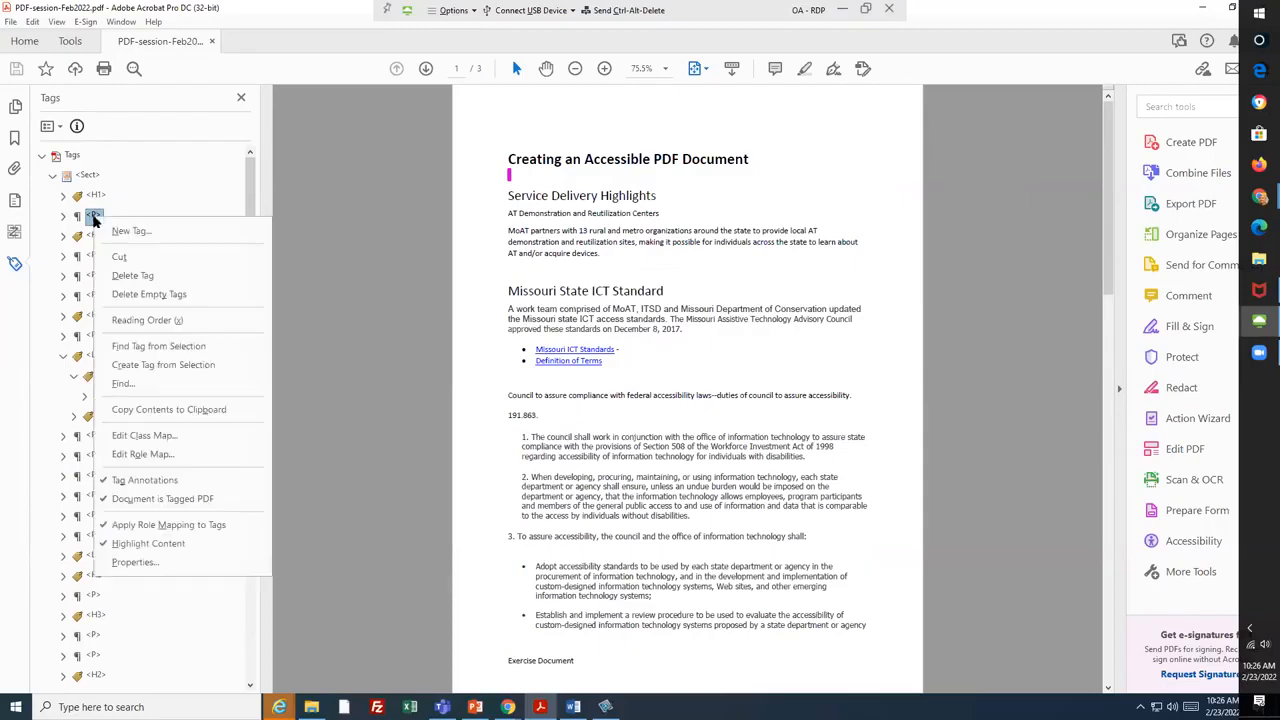
pyautogui.click(140, 275)
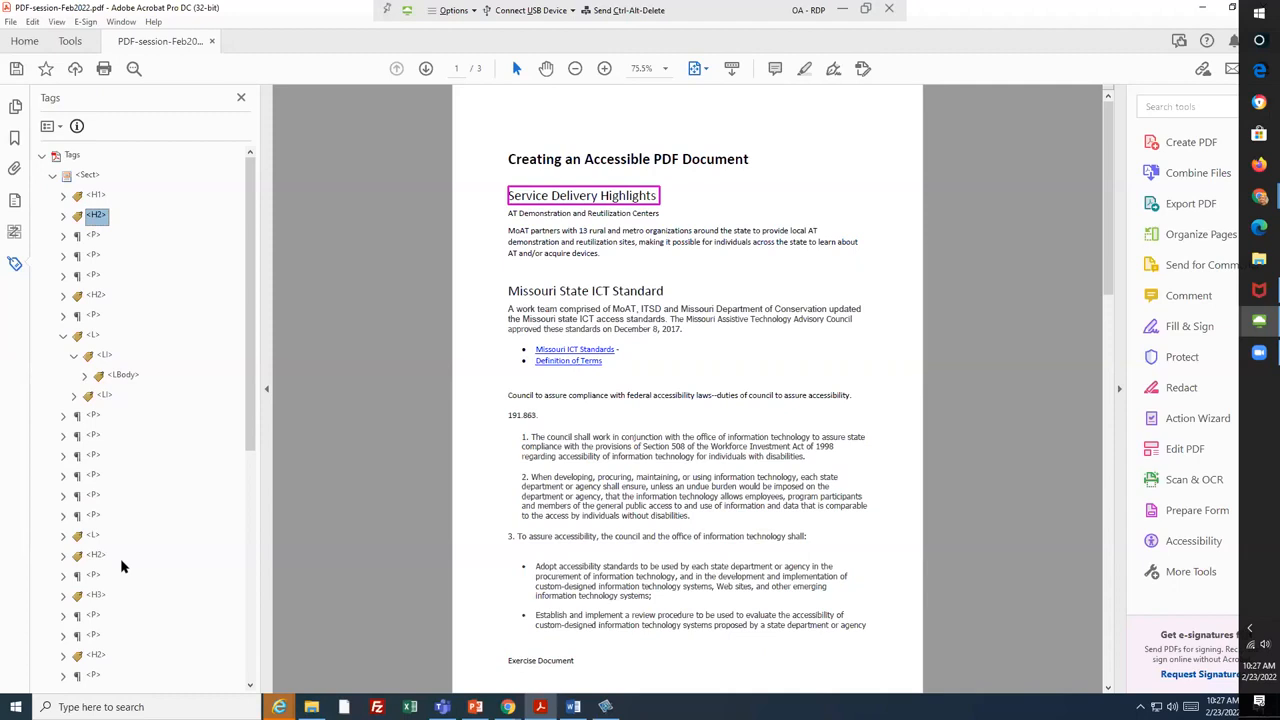
# - Walk through the tags from the Sect tag down to the first list, checking their order against the page content
pyautogui.click(88, 176)
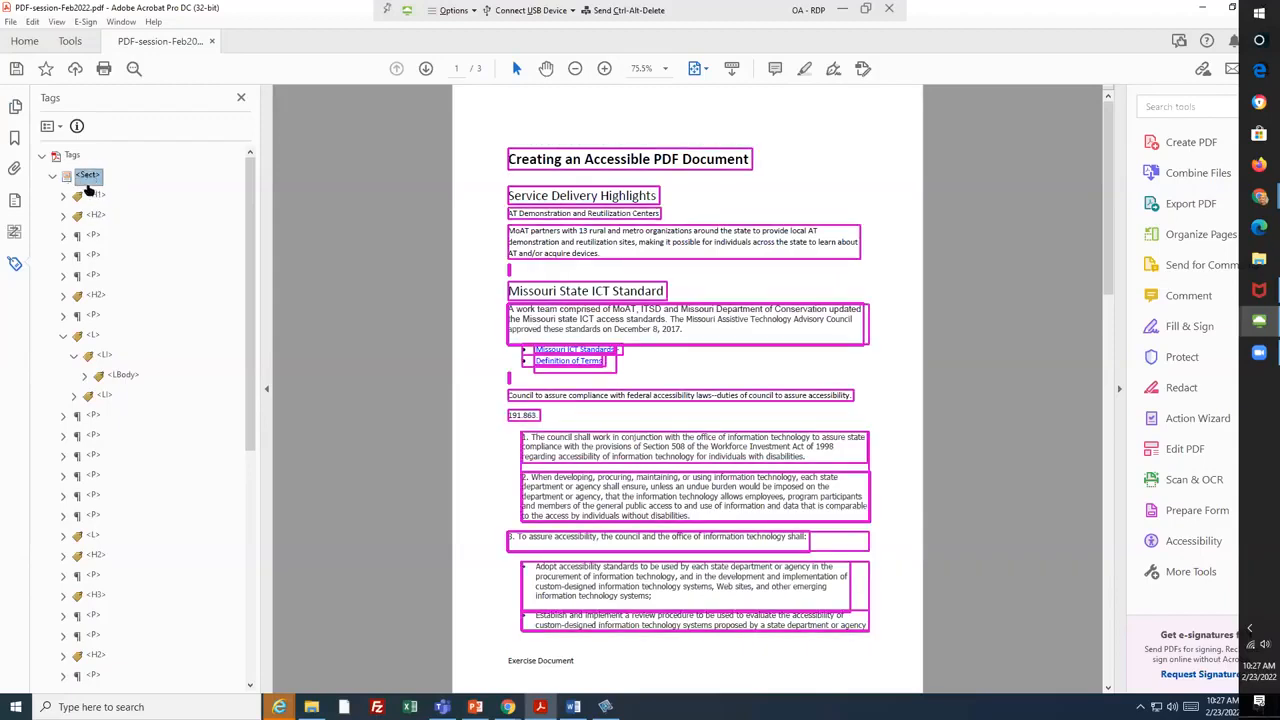
pyautogui.click(93, 197)
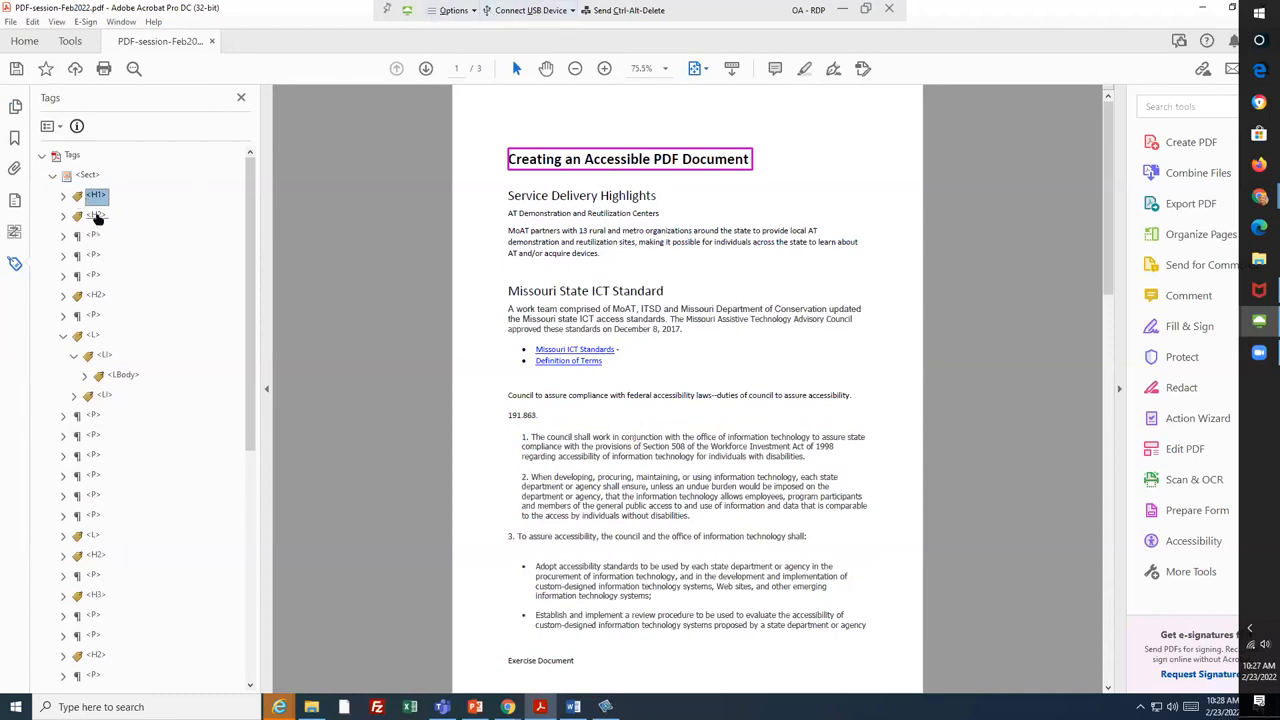
pyautogui.click(95, 216)
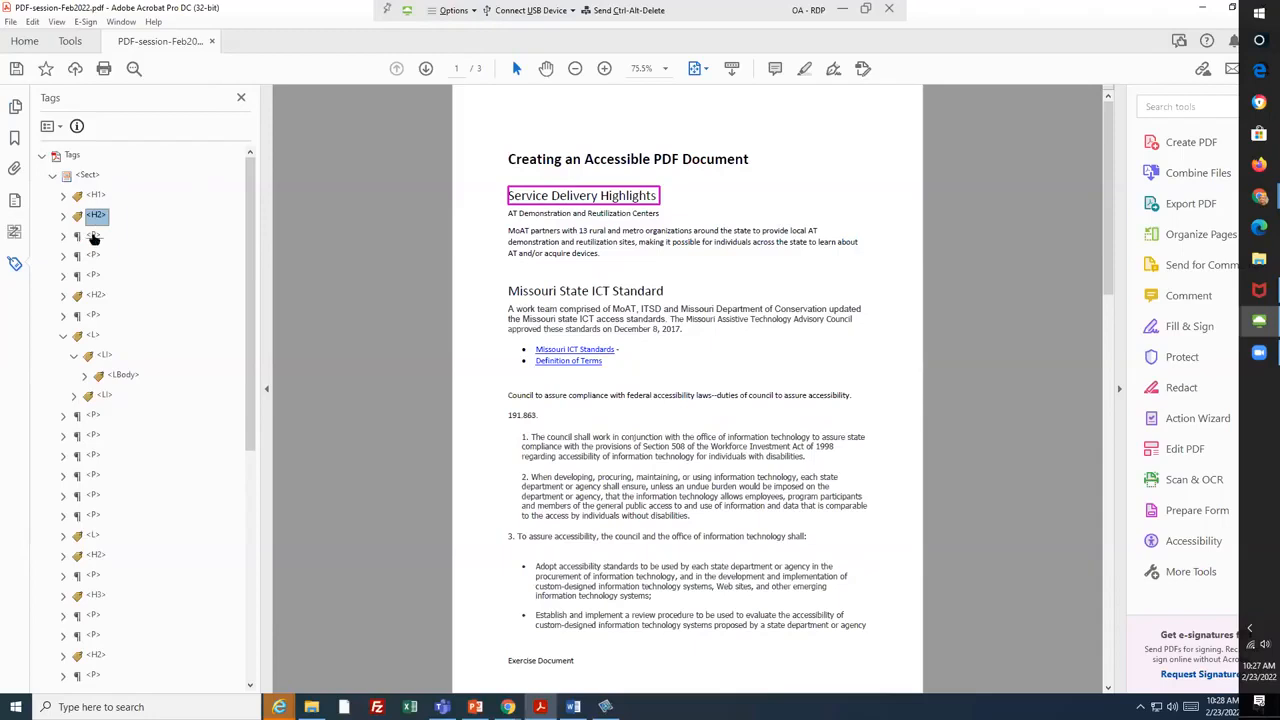
pyautogui.click(93, 236)
pyautogui.click(94, 257)
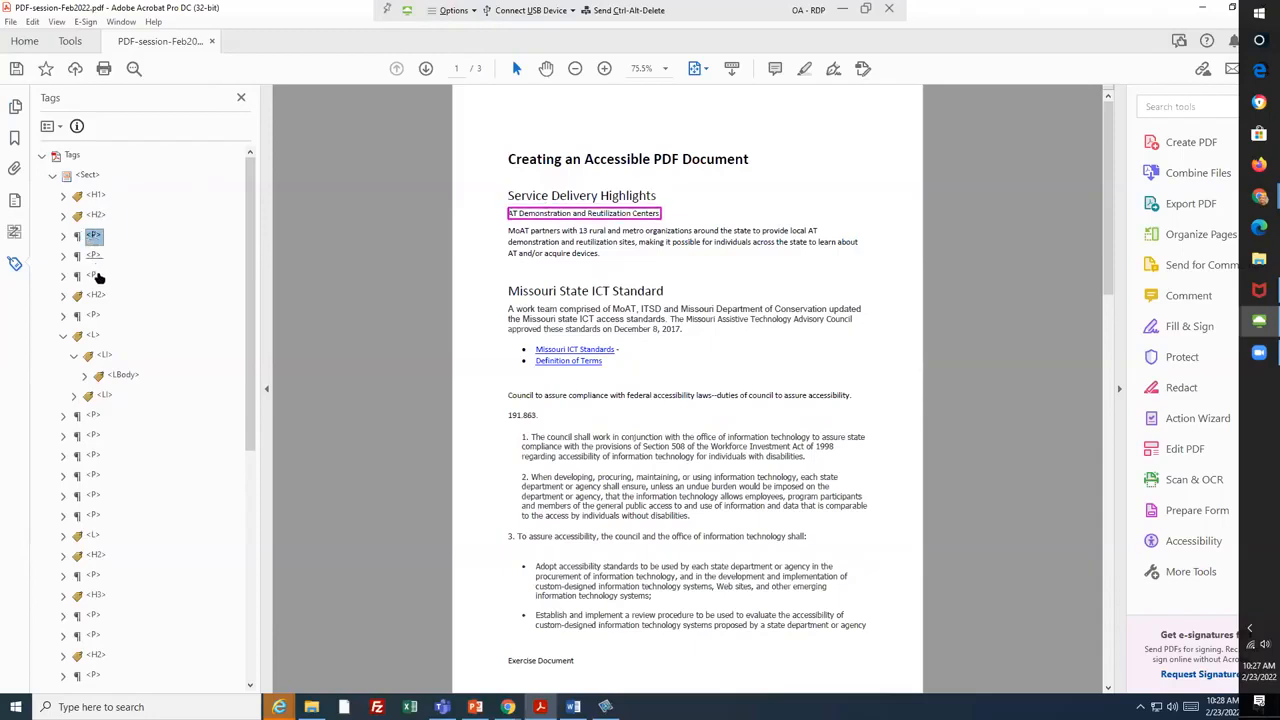
pyautogui.click(93, 276)
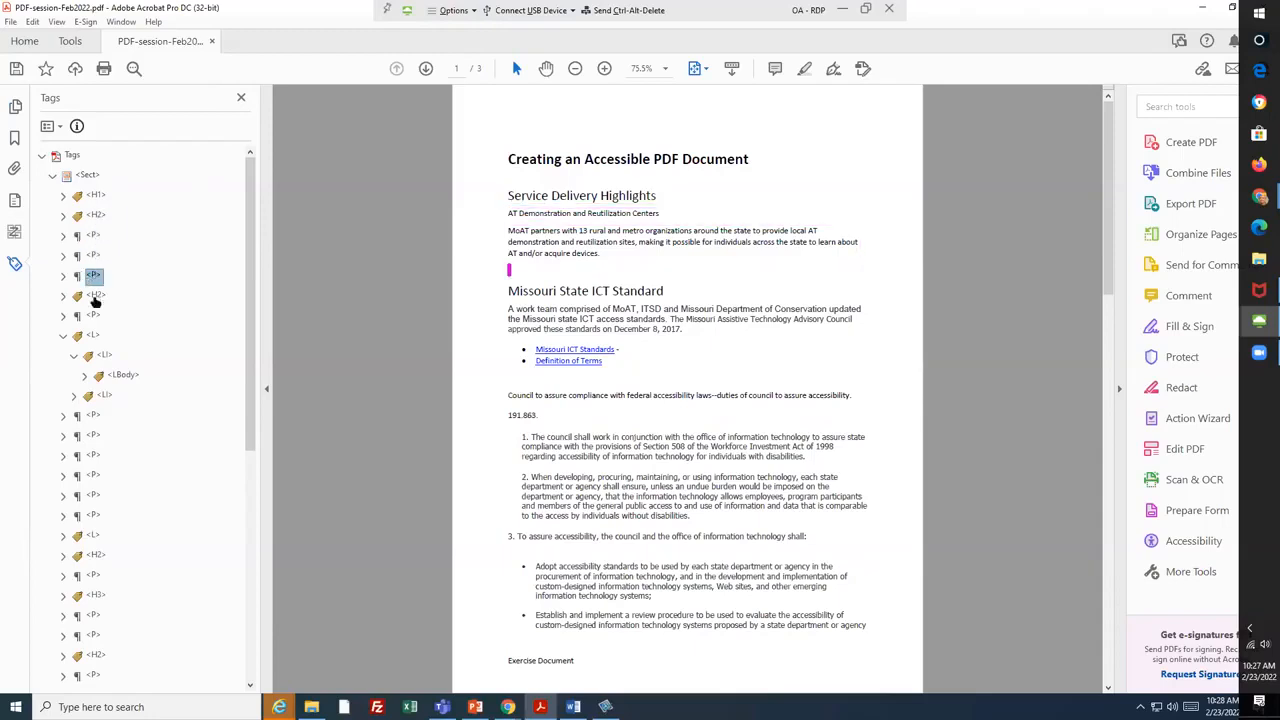
pyautogui.press('Down')
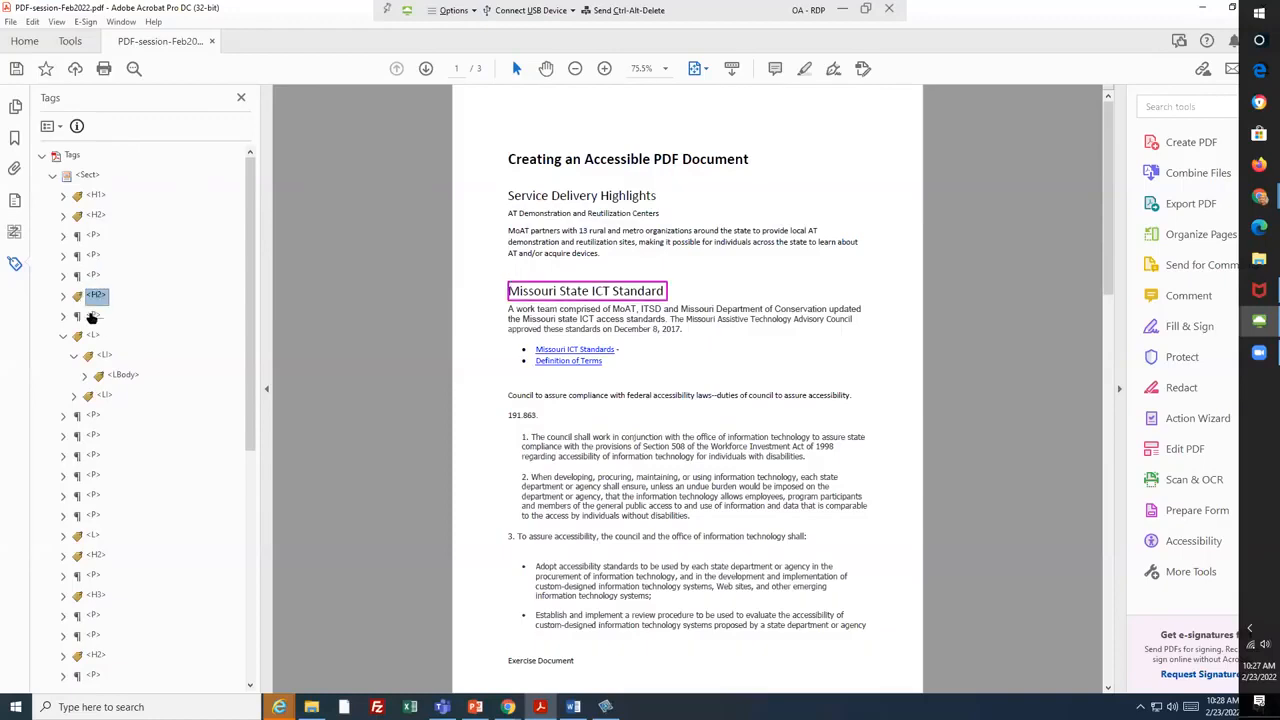
pyautogui.click(91, 317)
pyautogui.click(94, 336)
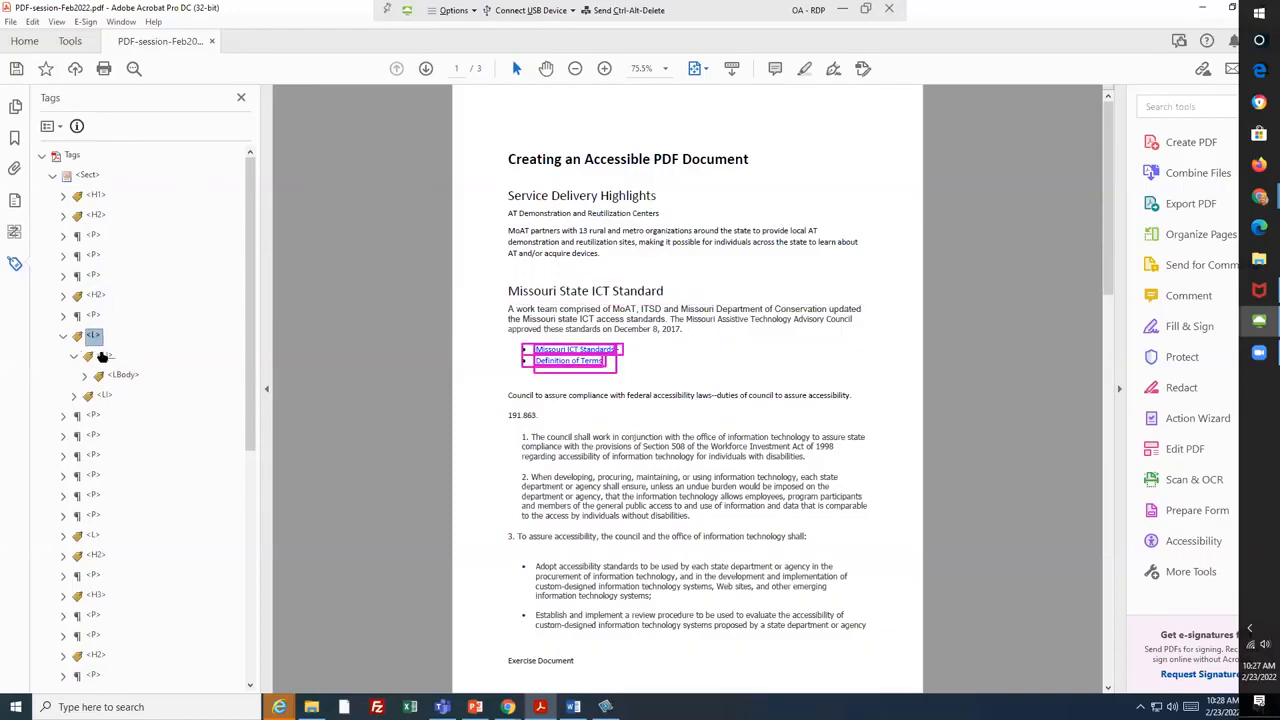
pyautogui.click(95, 316)
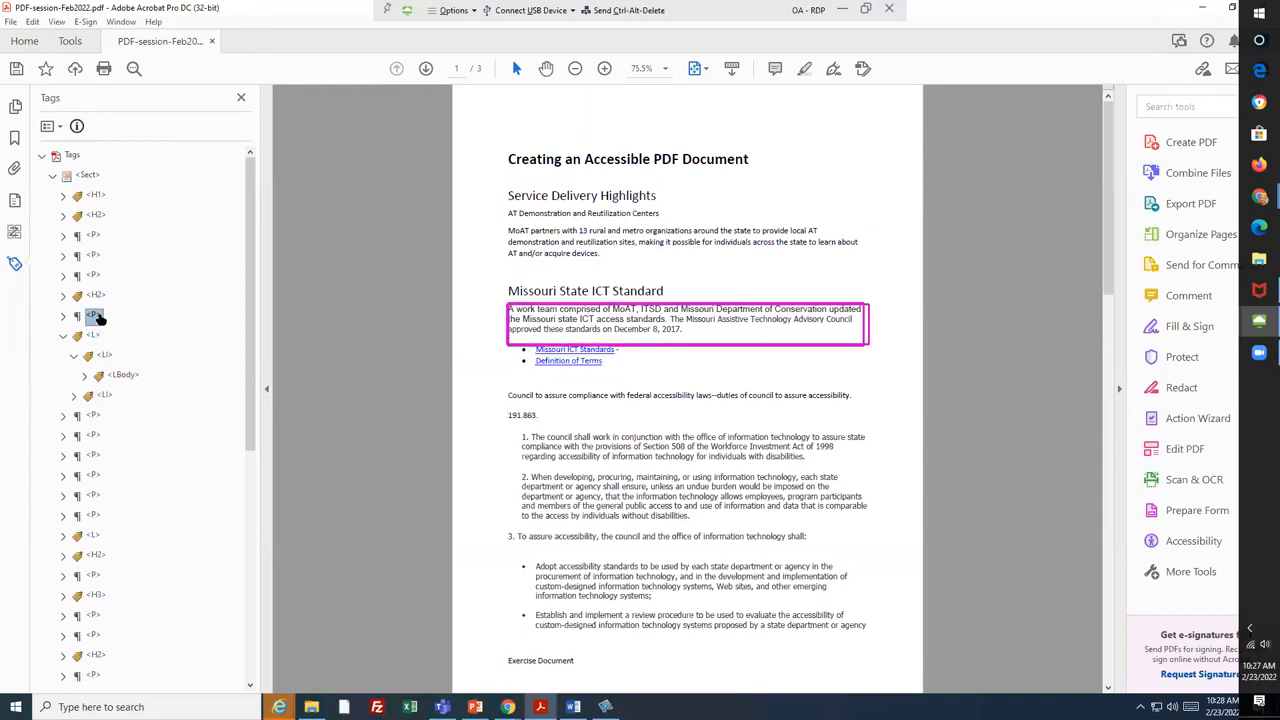
# - Walk through the page 1 tags from the first list item's body down to the second list, comparing each with the page content
pyautogui.click(107, 377)
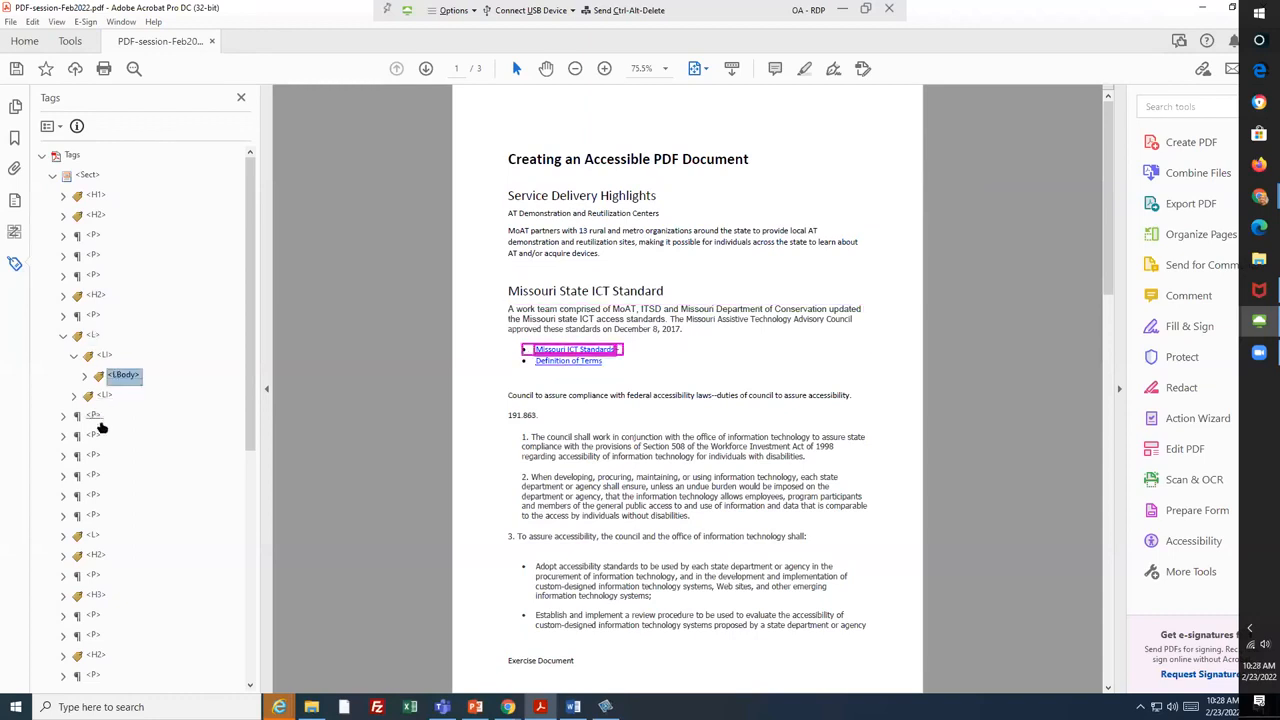
pyautogui.click(94, 416)
pyautogui.click(95, 437)
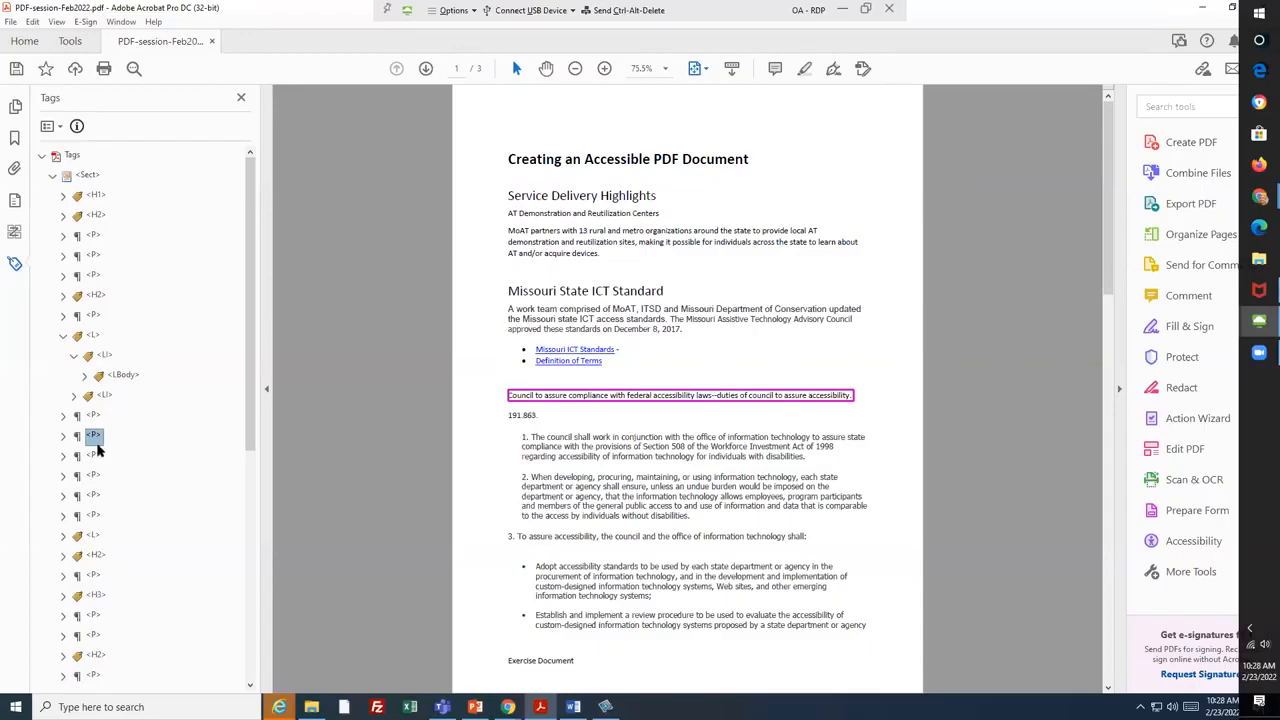
pyautogui.click(95, 455)
pyautogui.press('Down')
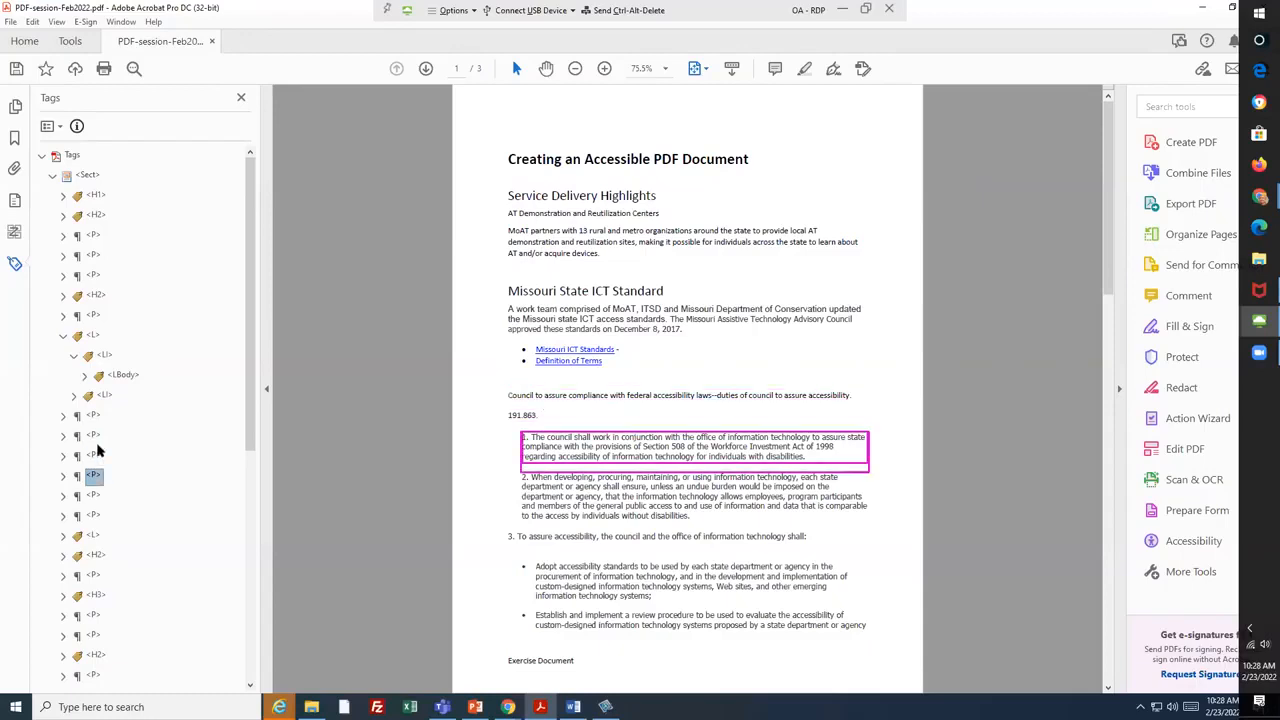
pyautogui.press('Down')
pyautogui.press('Down')
pyautogui.press('Down')
# - Walk through the page 2 tags from the Color Contrast and Use heading to the table's first row, checking their order against the page
pyautogui.press('Down')
pyautogui.press('Down')
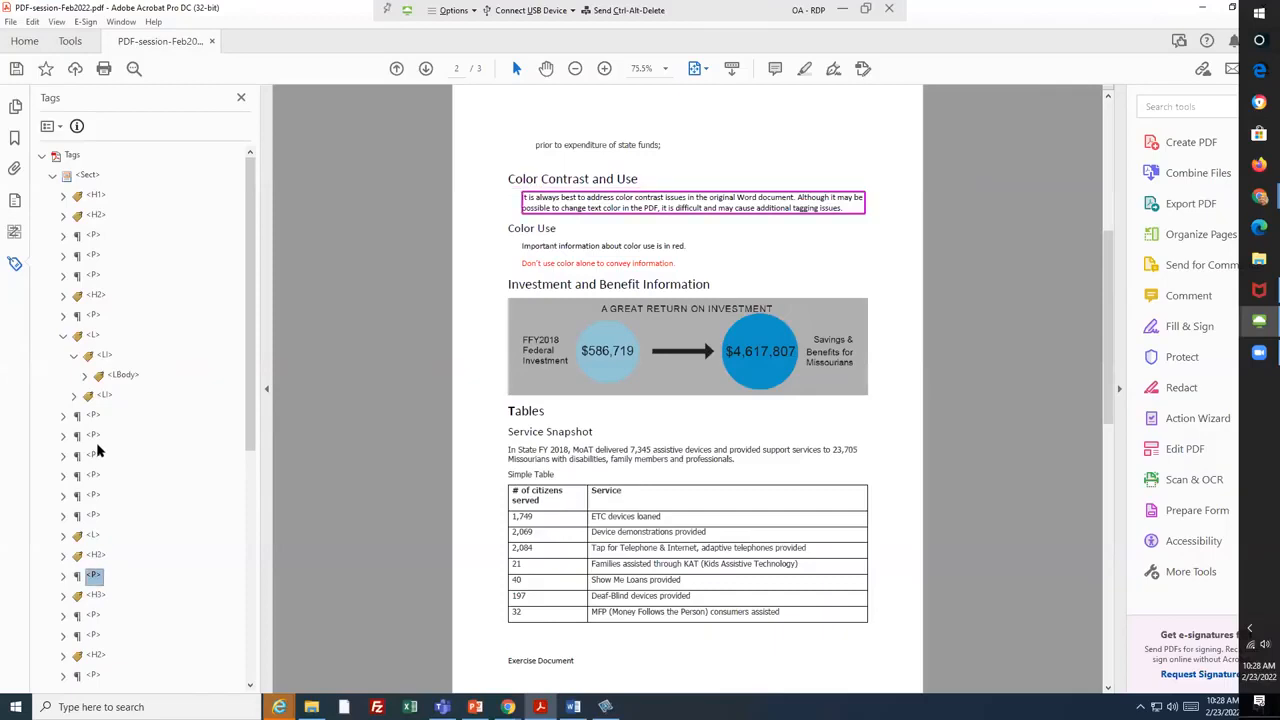
pyautogui.press('Down')
pyautogui.press('Down')
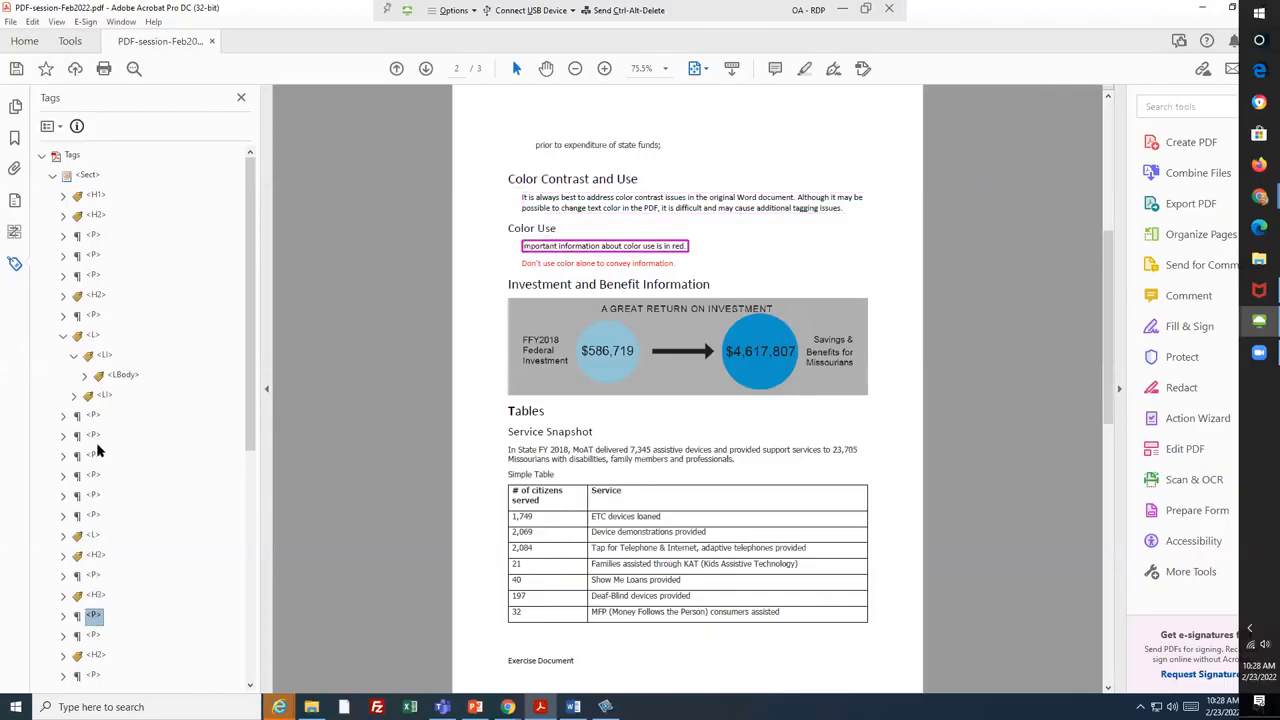
pyautogui.press('Down')
pyautogui.press('Down')
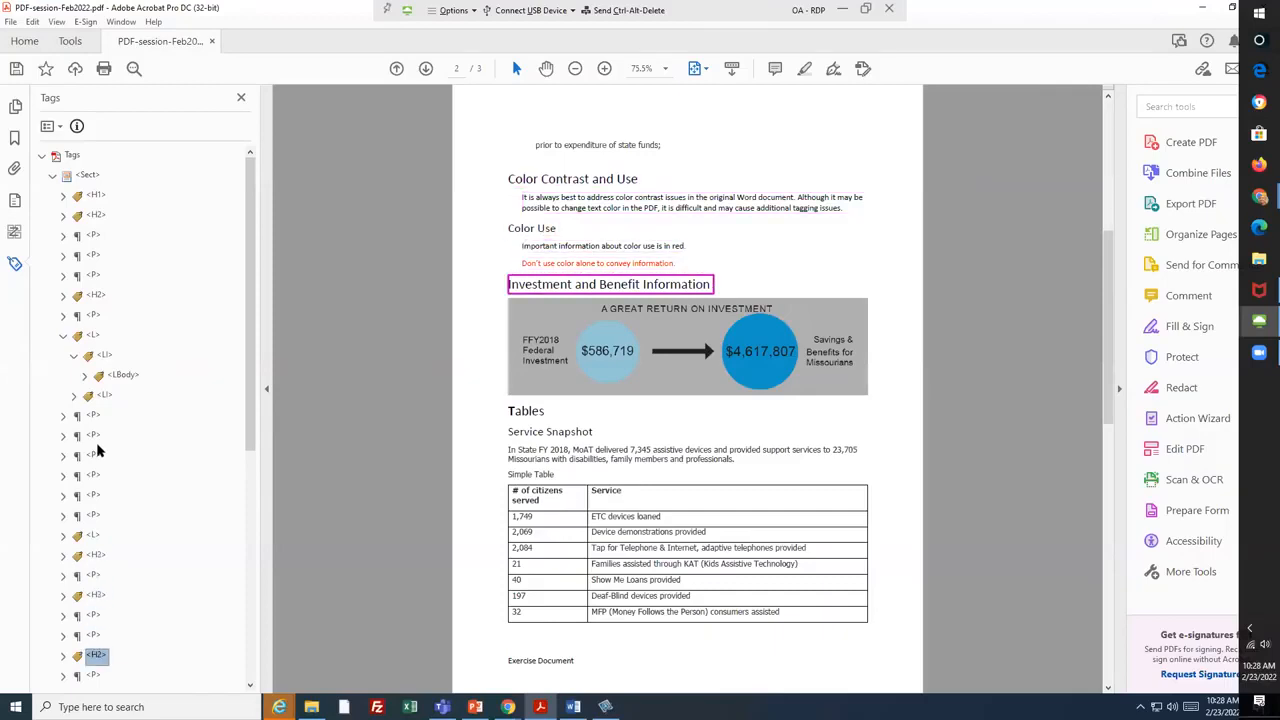
pyautogui.press('Down')
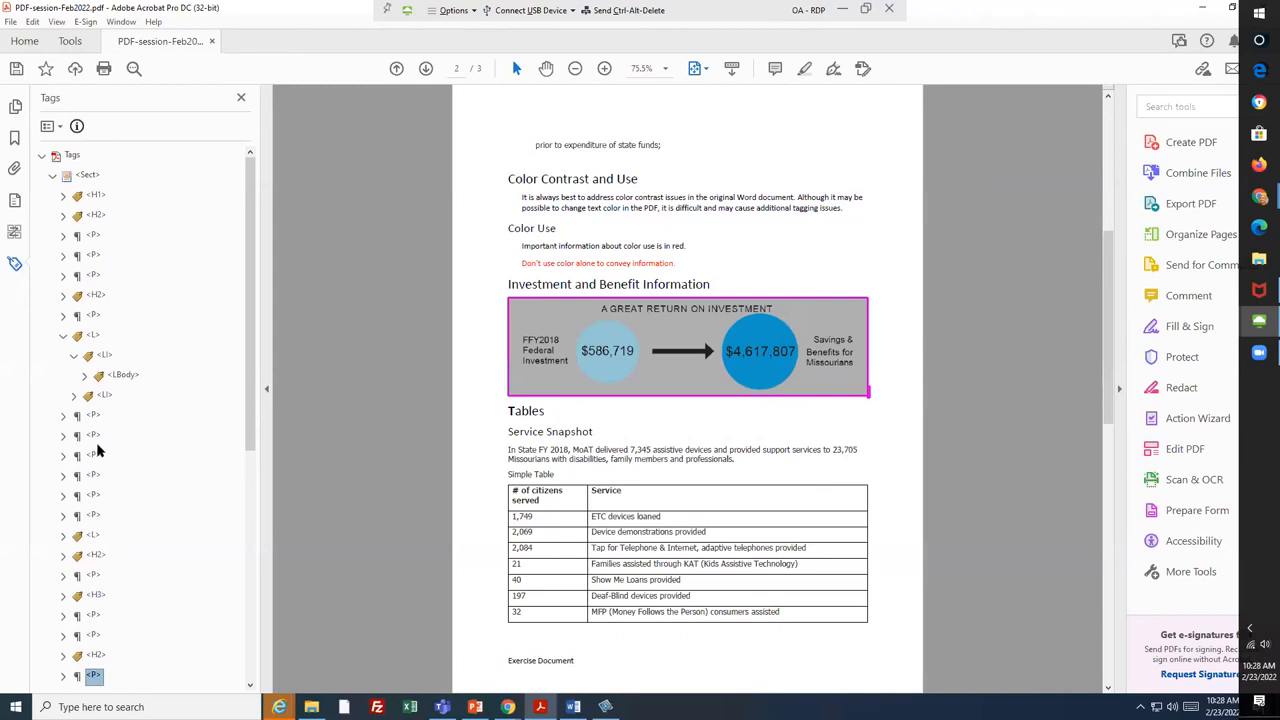
pyautogui.press('Down')
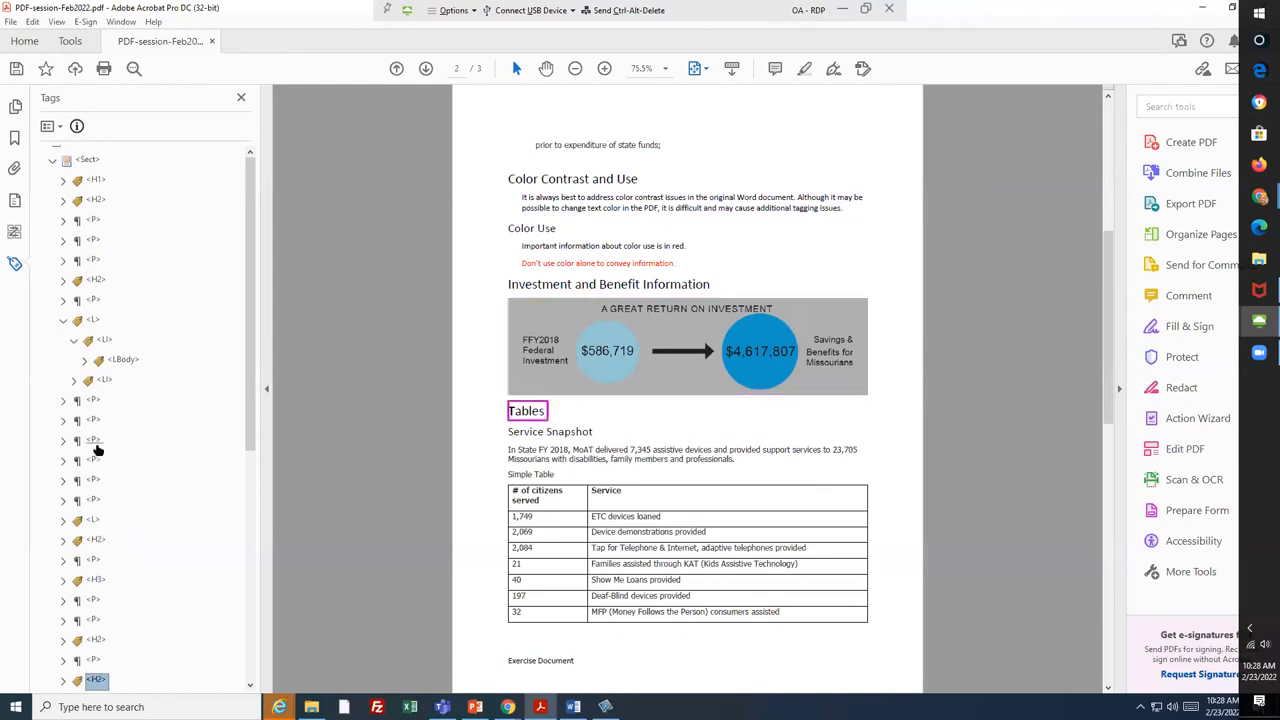
pyautogui.press('Down')
pyautogui.press('Down')
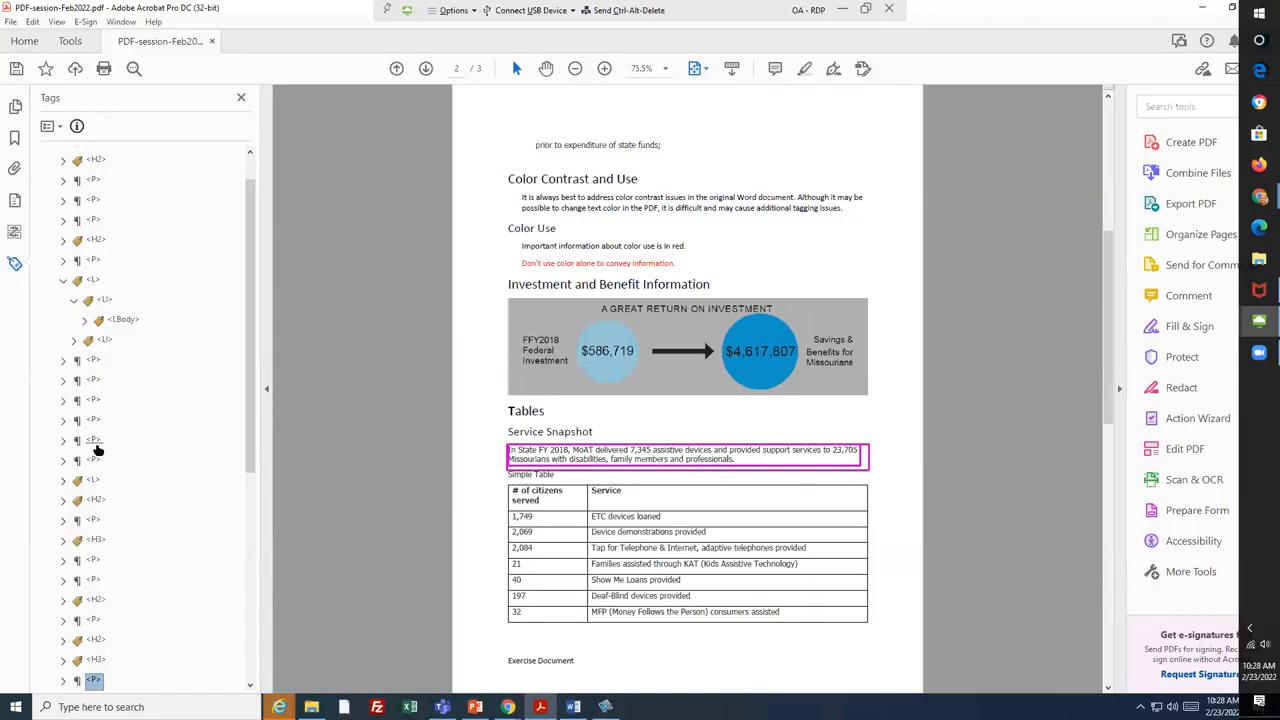
pyautogui.press('Down')
pyautogui.press('Down')
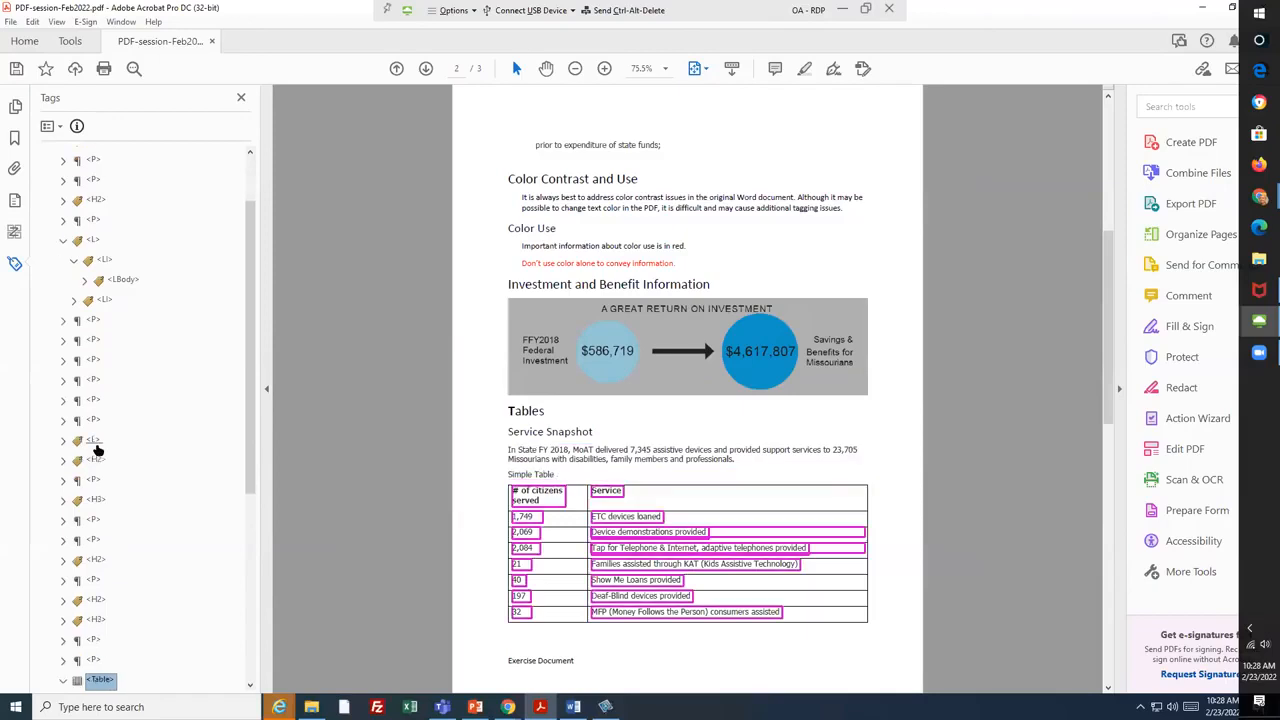
pyautogui.press('Down')
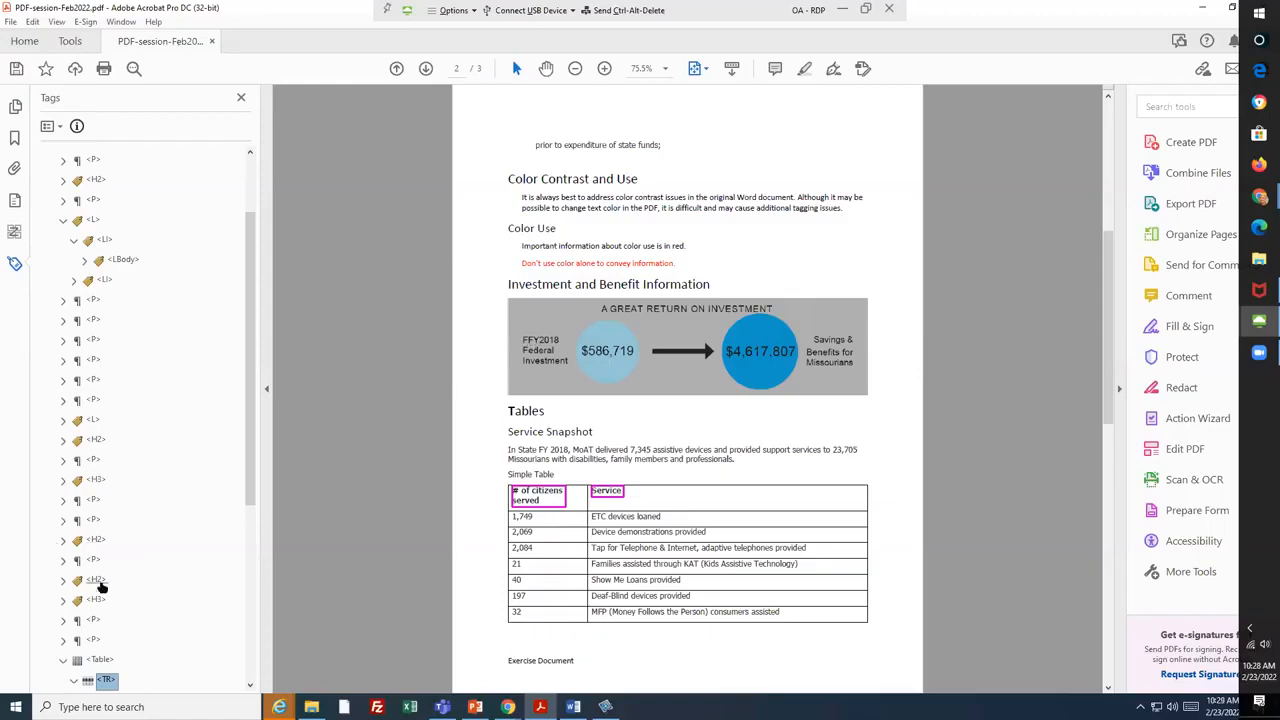
# - Display the reading order and compare each page 2 item, from the first list text to the image, with the page content
pyautogui.click(13, 232)
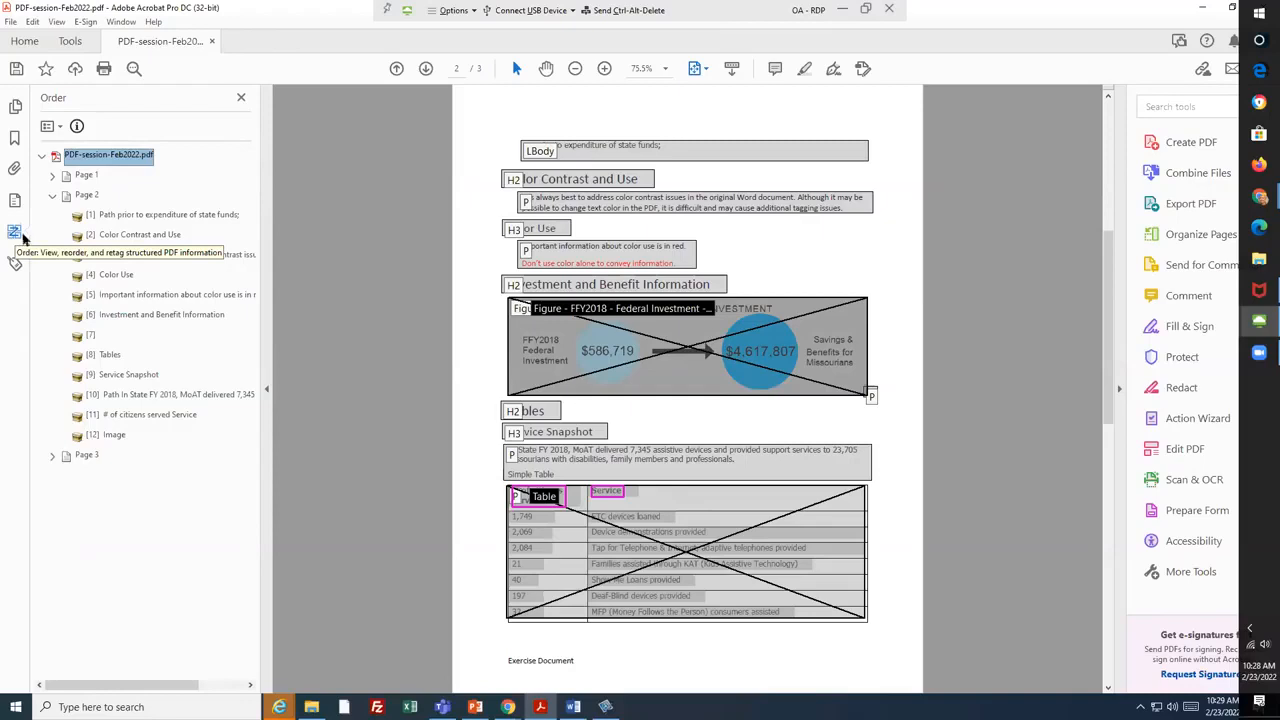
pyautogui.click(105, 220)
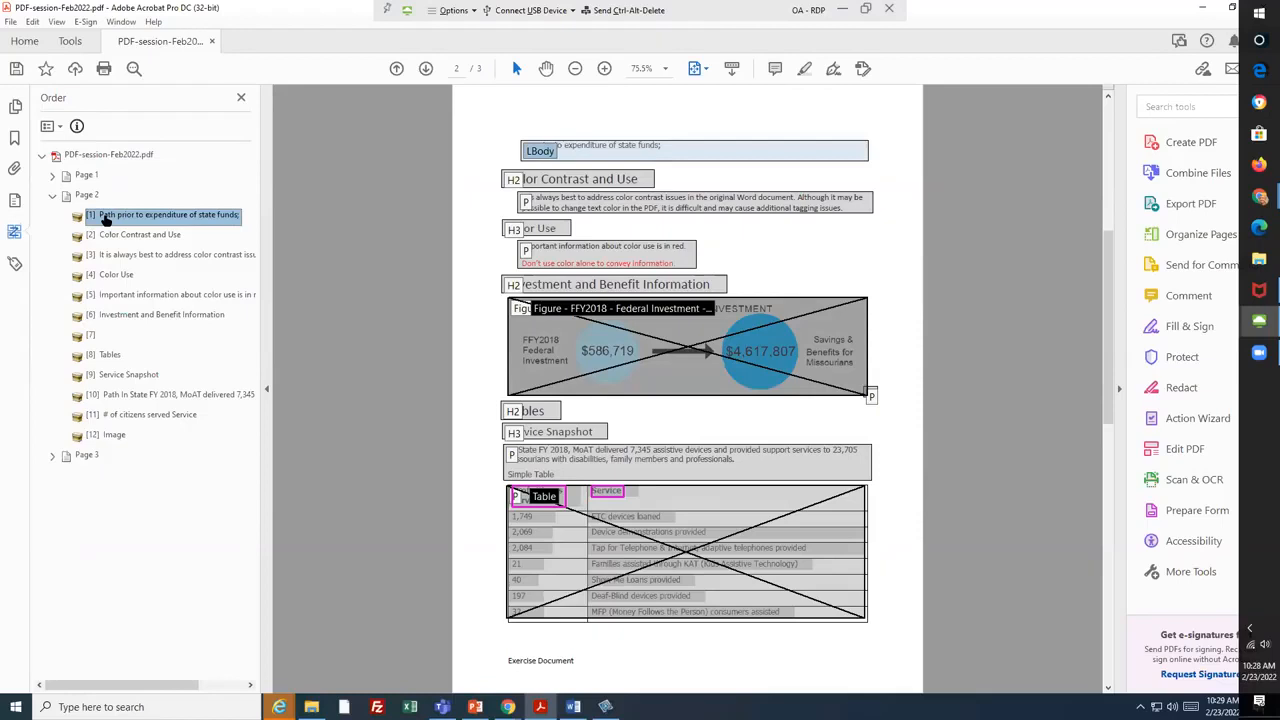
pyautogui.click(124, 237)
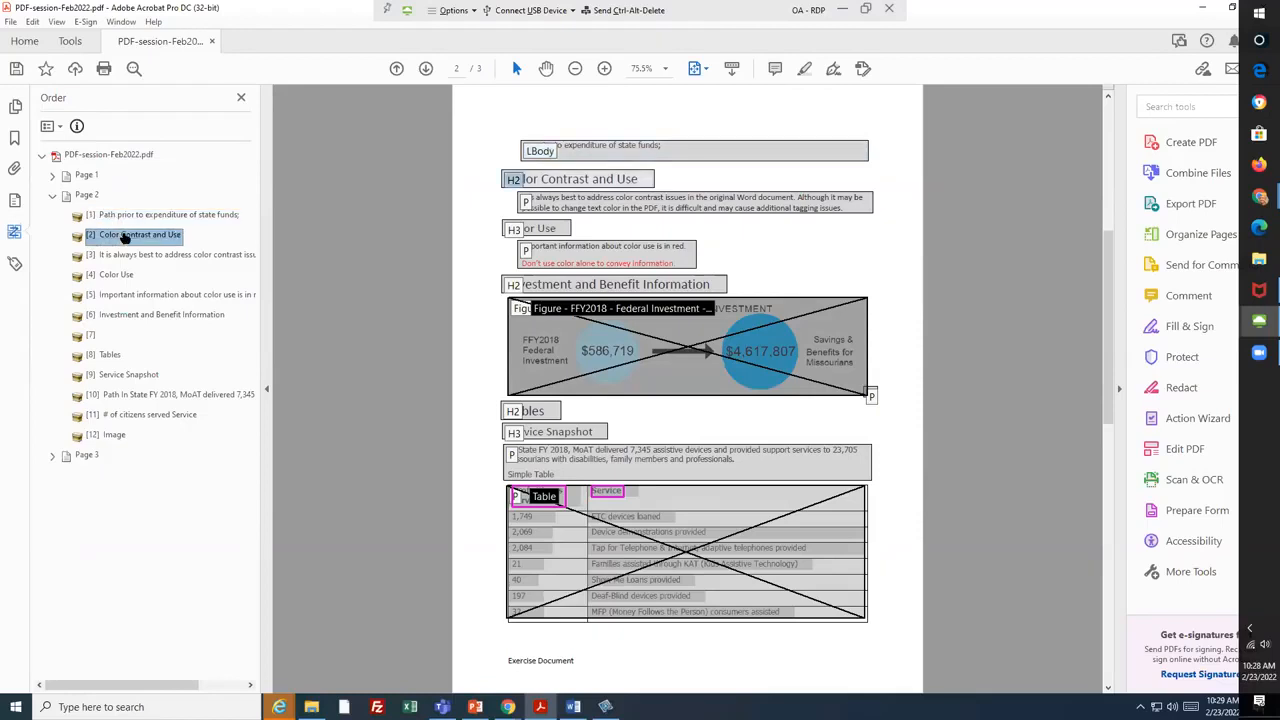
pyautogui.click(122, 258)
pyautogui.click(118, 277)
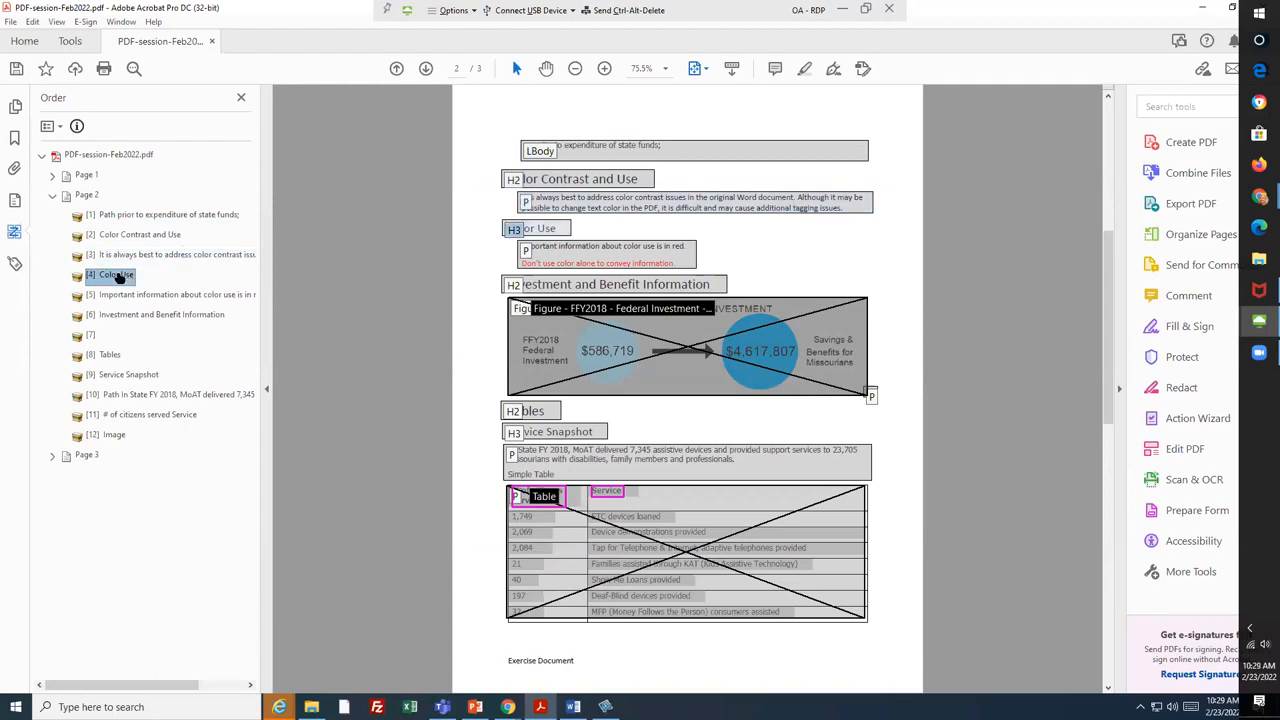
pyautogui.click(116, 297)
pyautogui.click(118, 316)
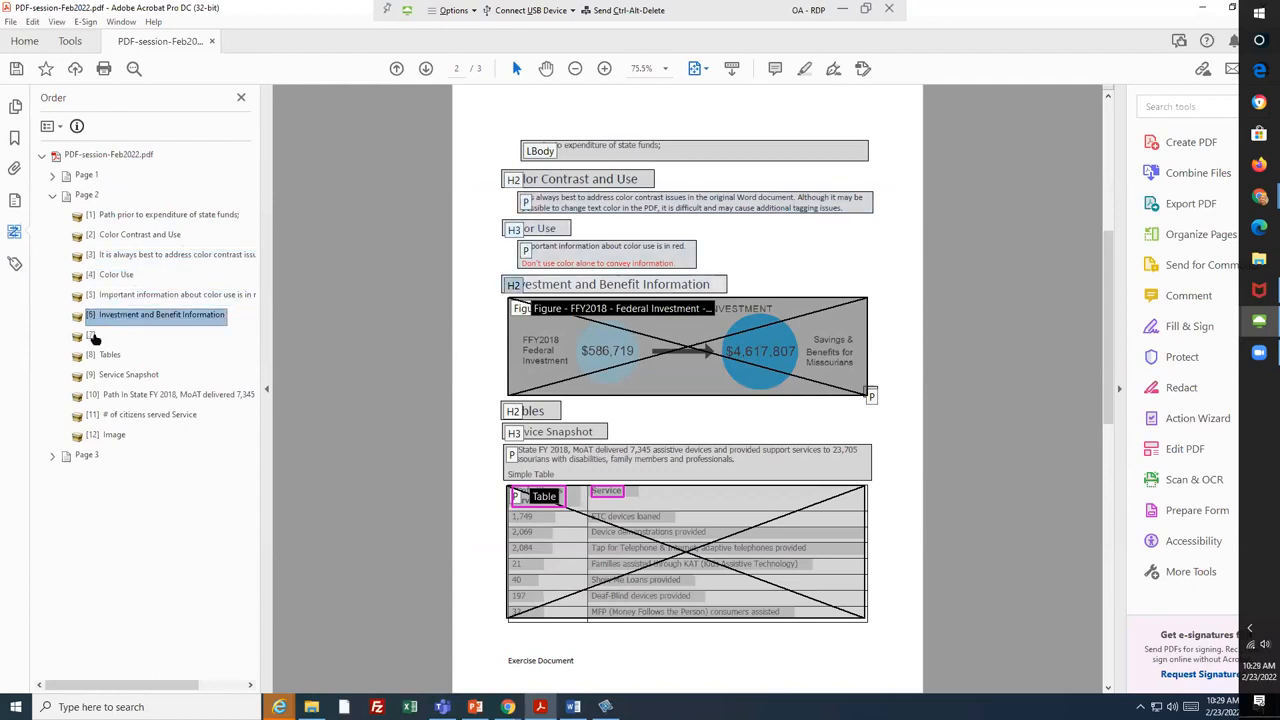
pyautogui.click(95, 339)
pyautogui.click(114, 357)
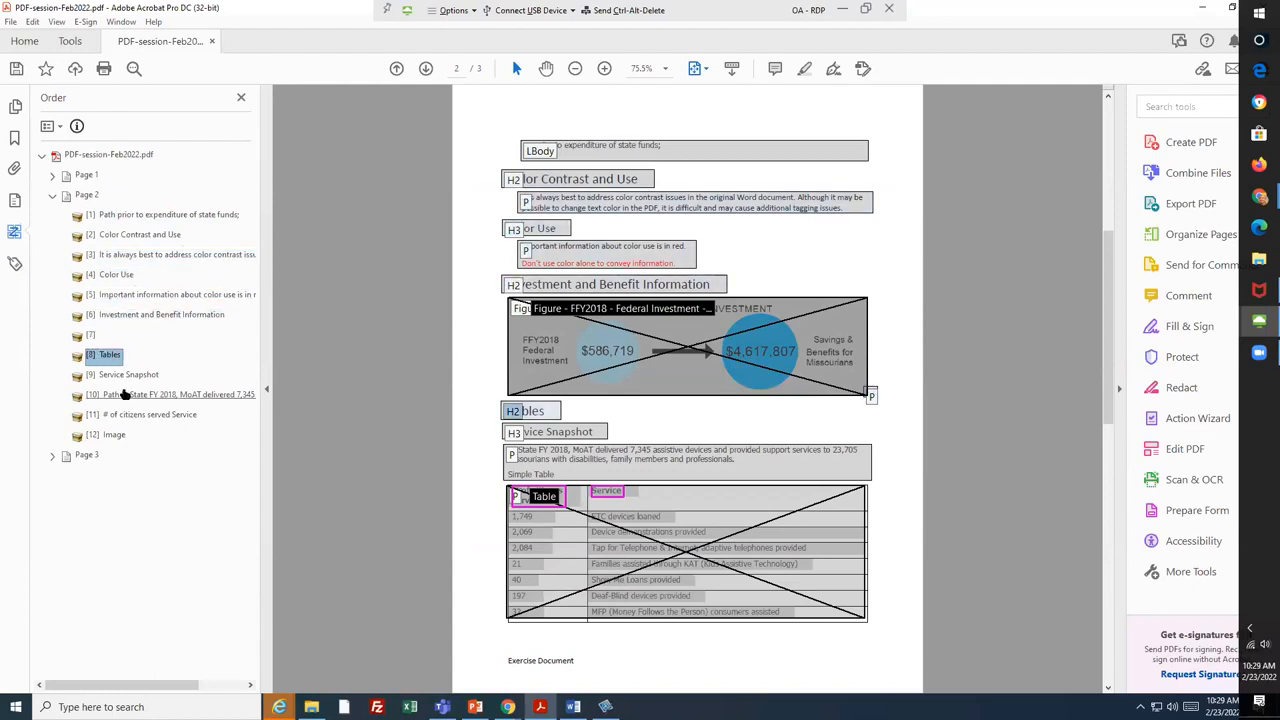
pyautogui.click(122, 377)
pyautogui.click(134, 398)
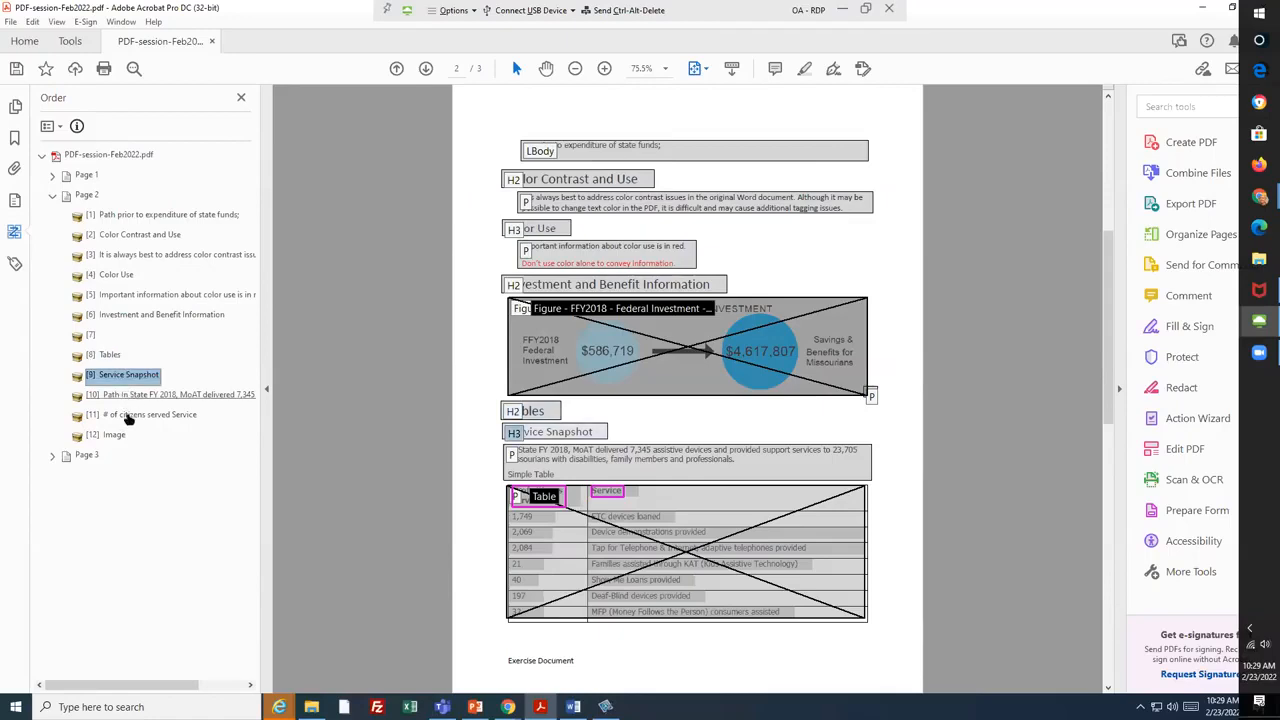
pyautogui.click(128, 416)
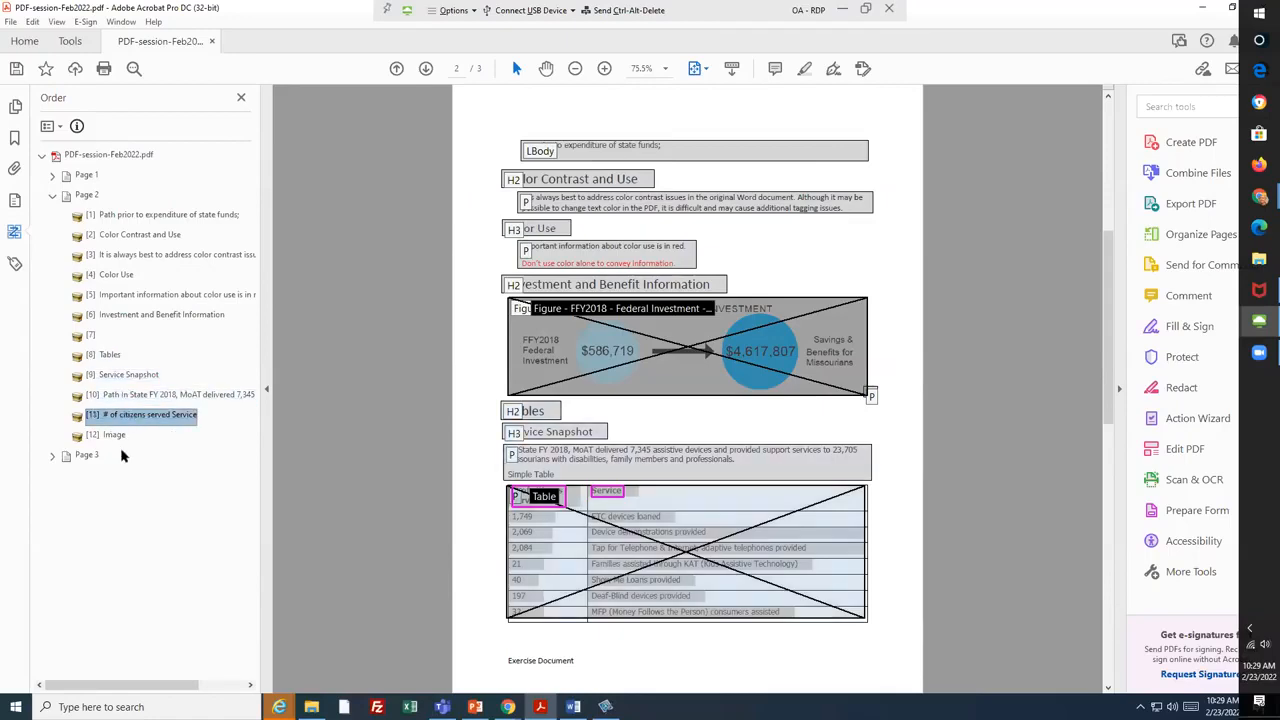
pyautogui.click(117, 437)
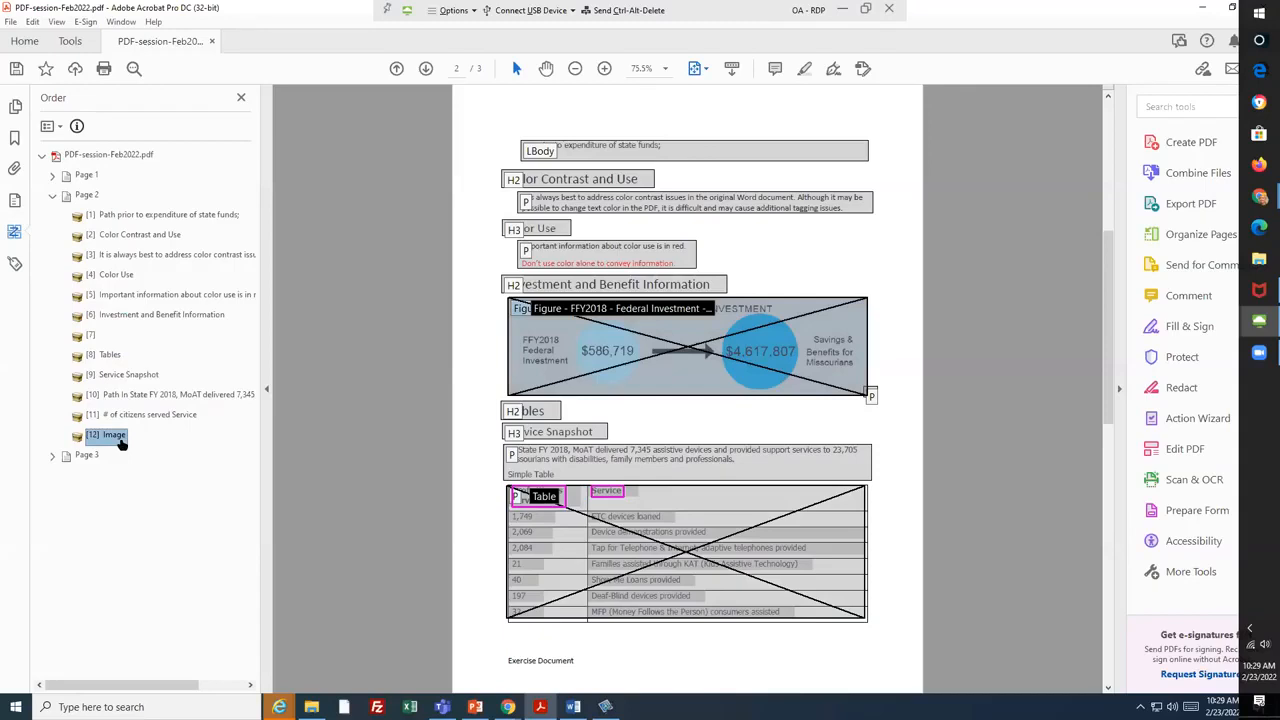
pyautogui.click(14, 231)
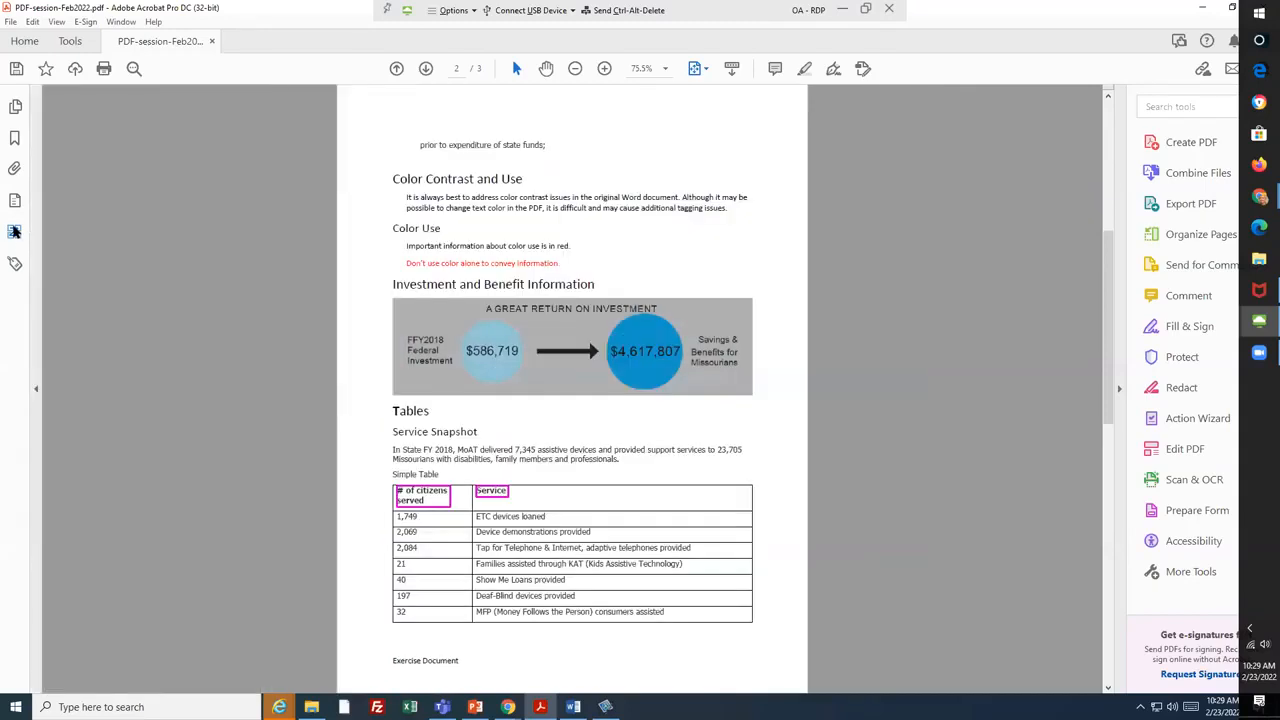
# - Move the Image item directly above Tables in page 2's reading order and check the figure's alternate text
pyautogui.click(16, 233)
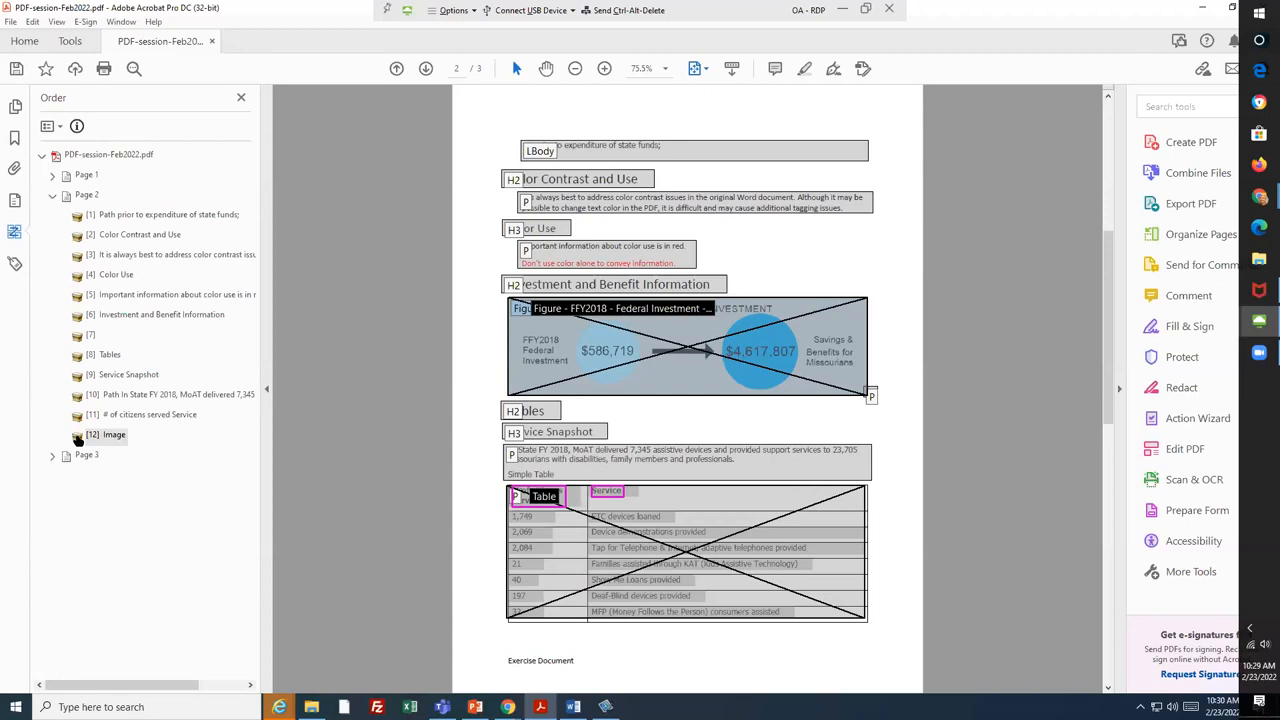
pyautogui.moveTo(78, 438); pyautogui.dragTo(86, 349)
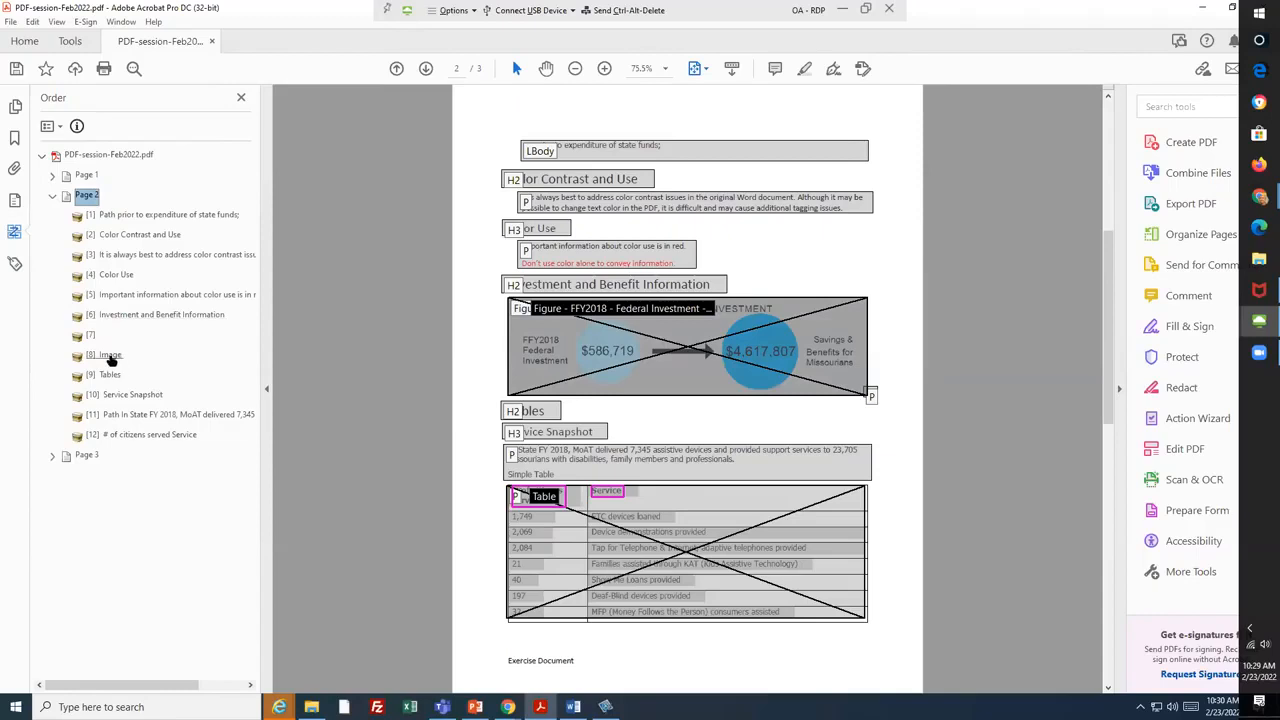
pyautogui.click(110, 356)
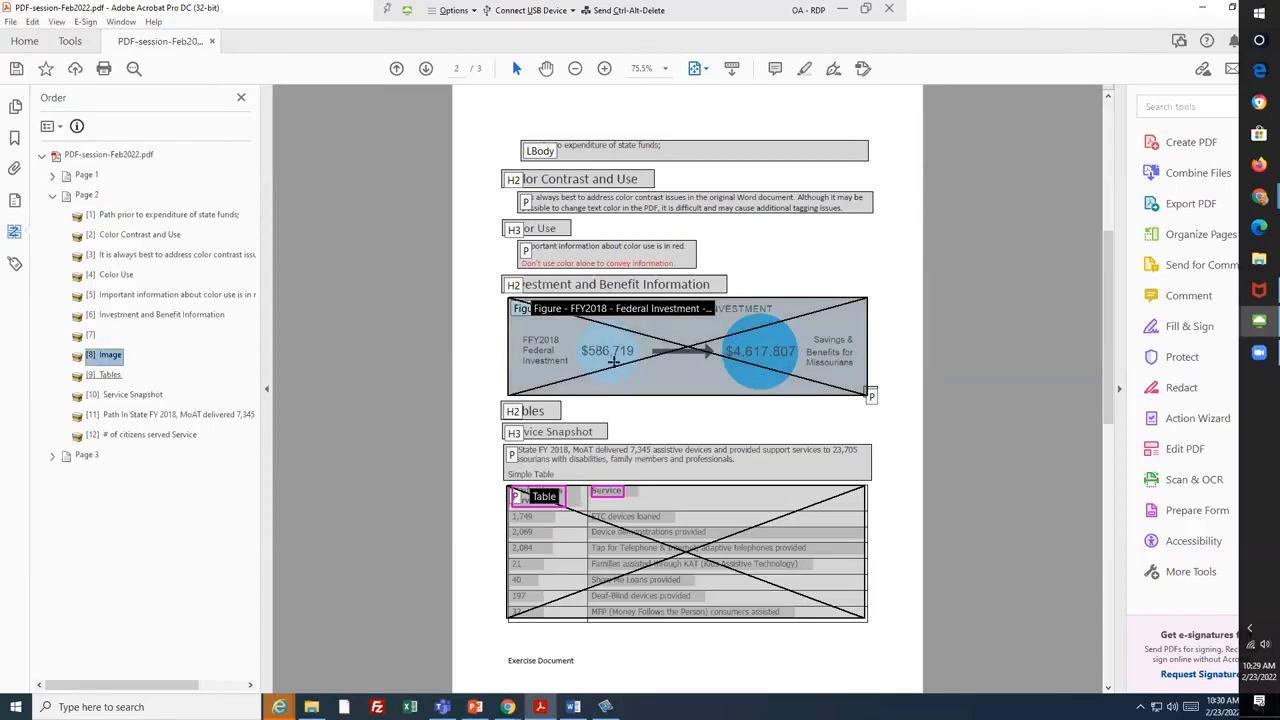
pyautogui.moveTo(614, 362)
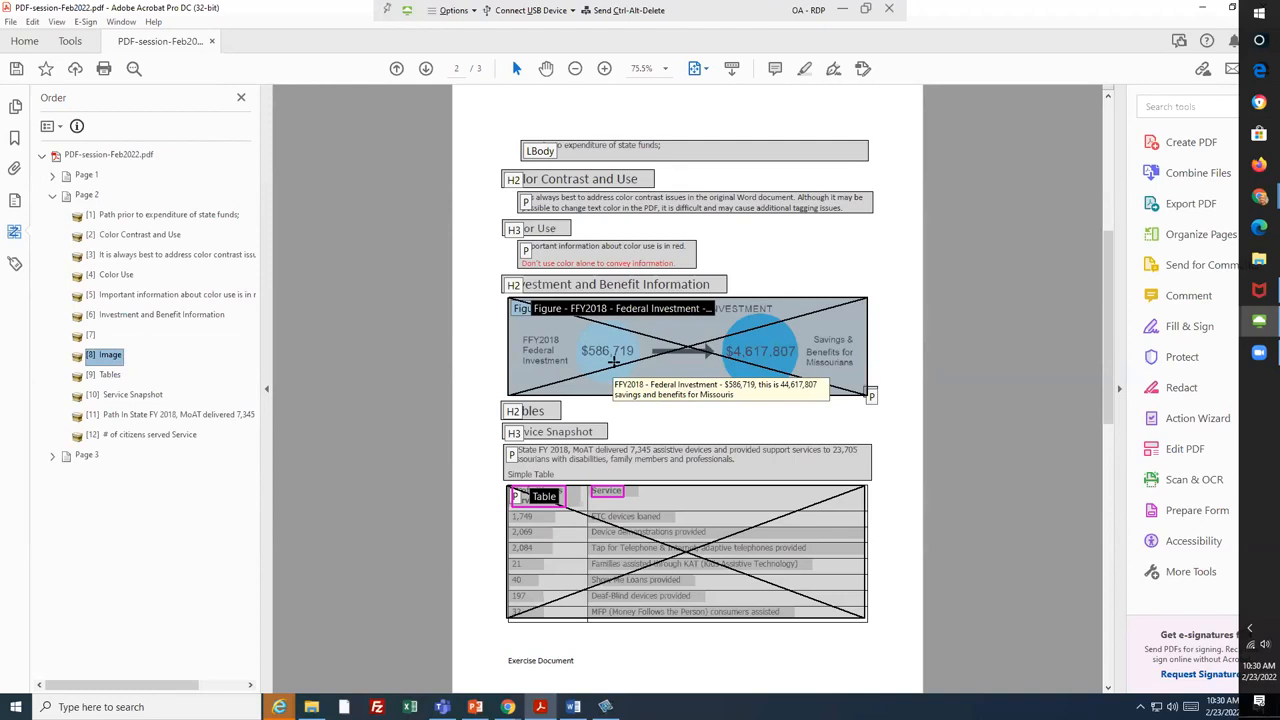
pyautogui.click(14, 231)
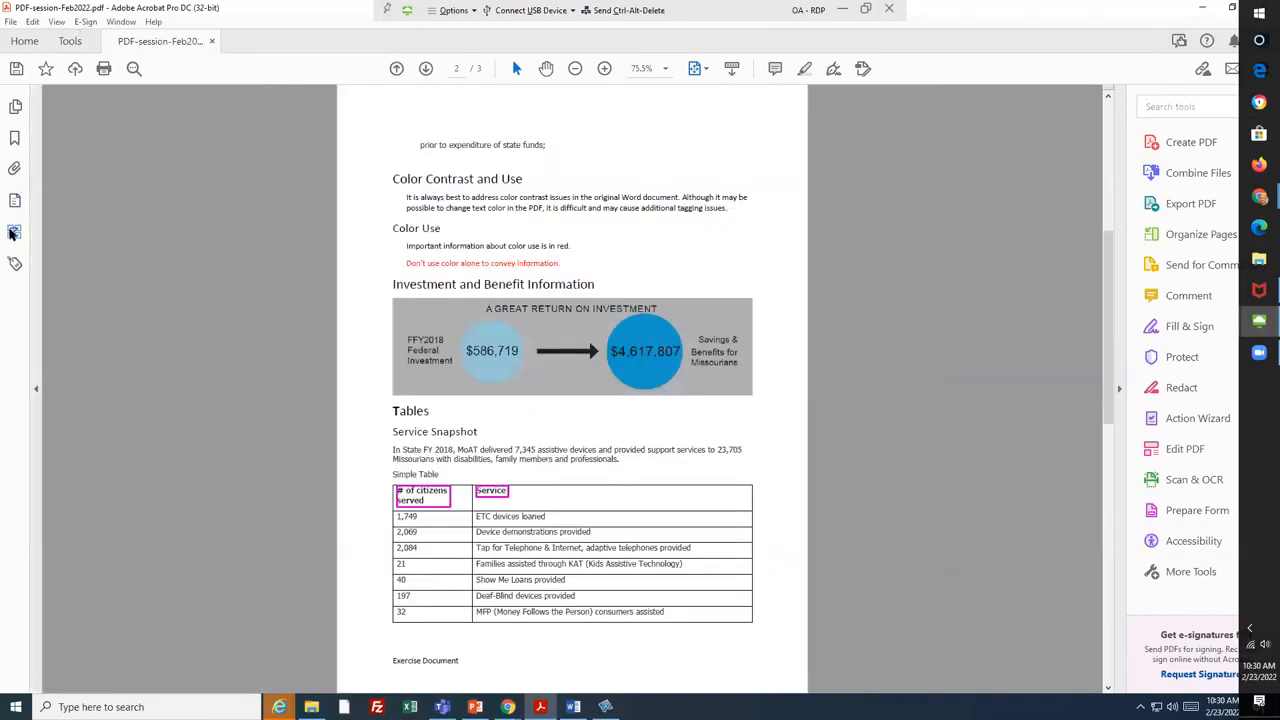
# - Review the rearranged page 2 reading order, checking the blank paragraph, image, table and Service Snapshot items against the page
pyautogui.click(13, 232)
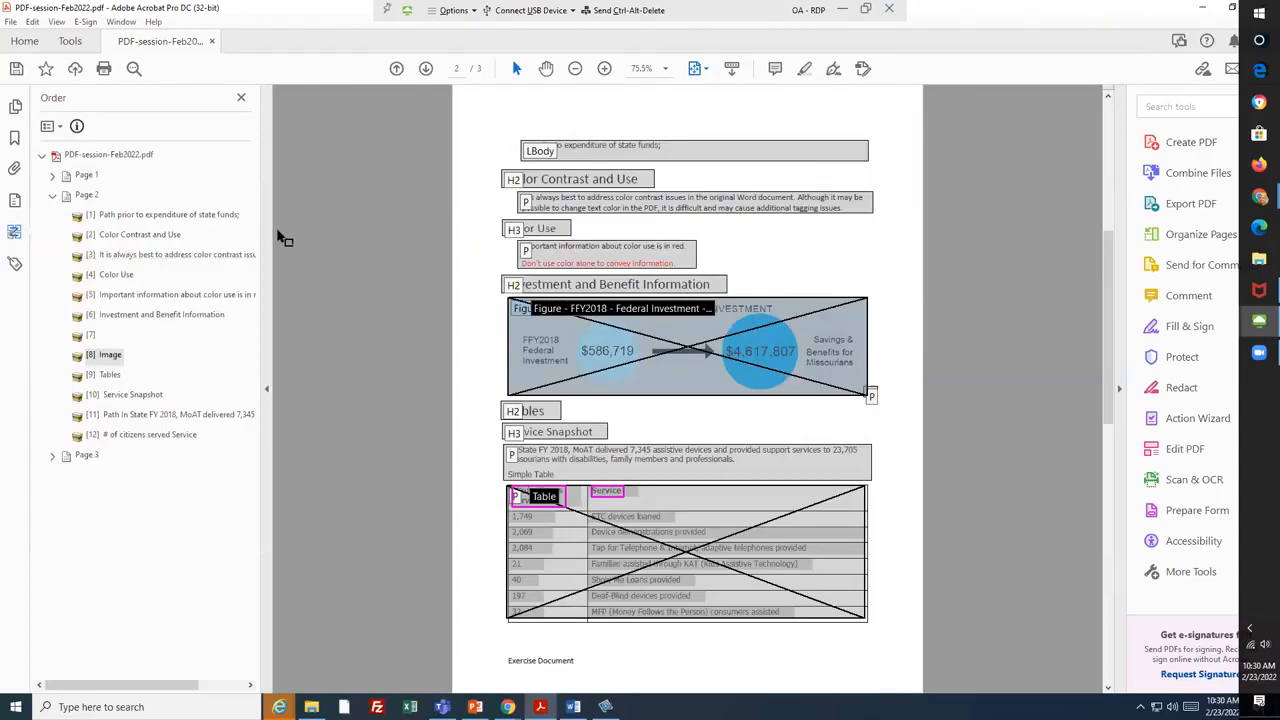
pyautogui.click(89, 337)
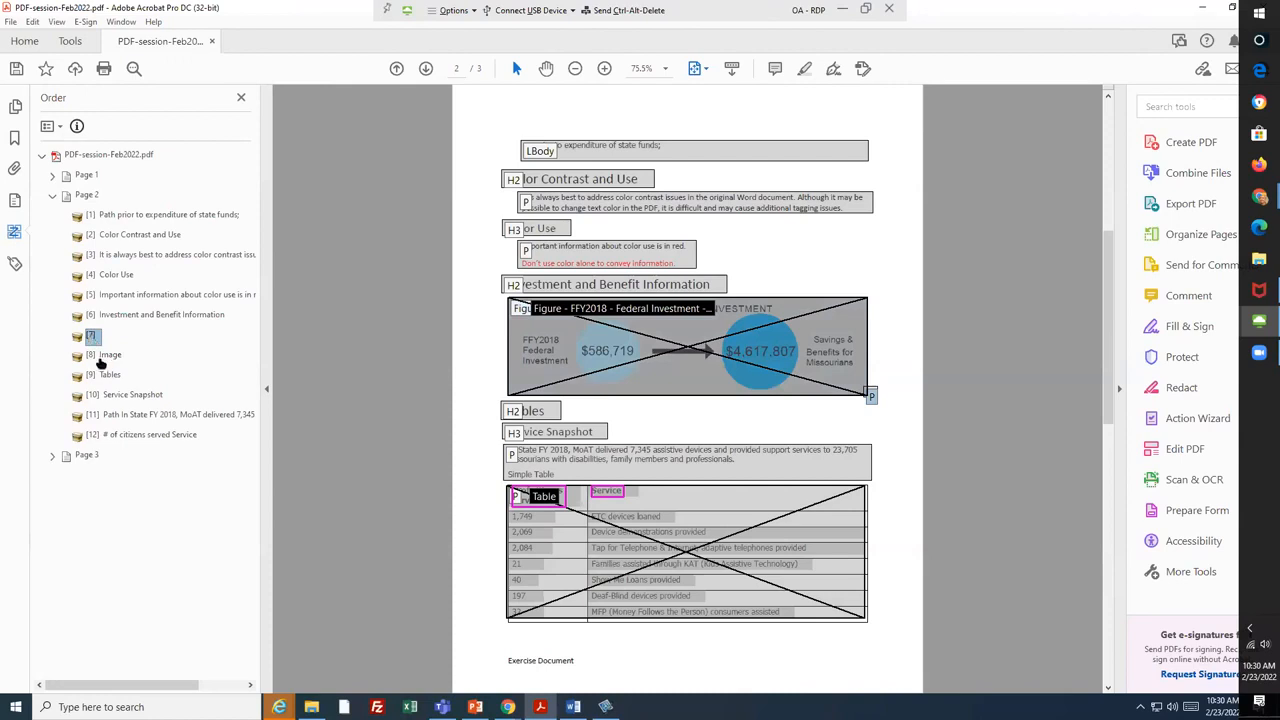
pyautogui.click(105, 356)
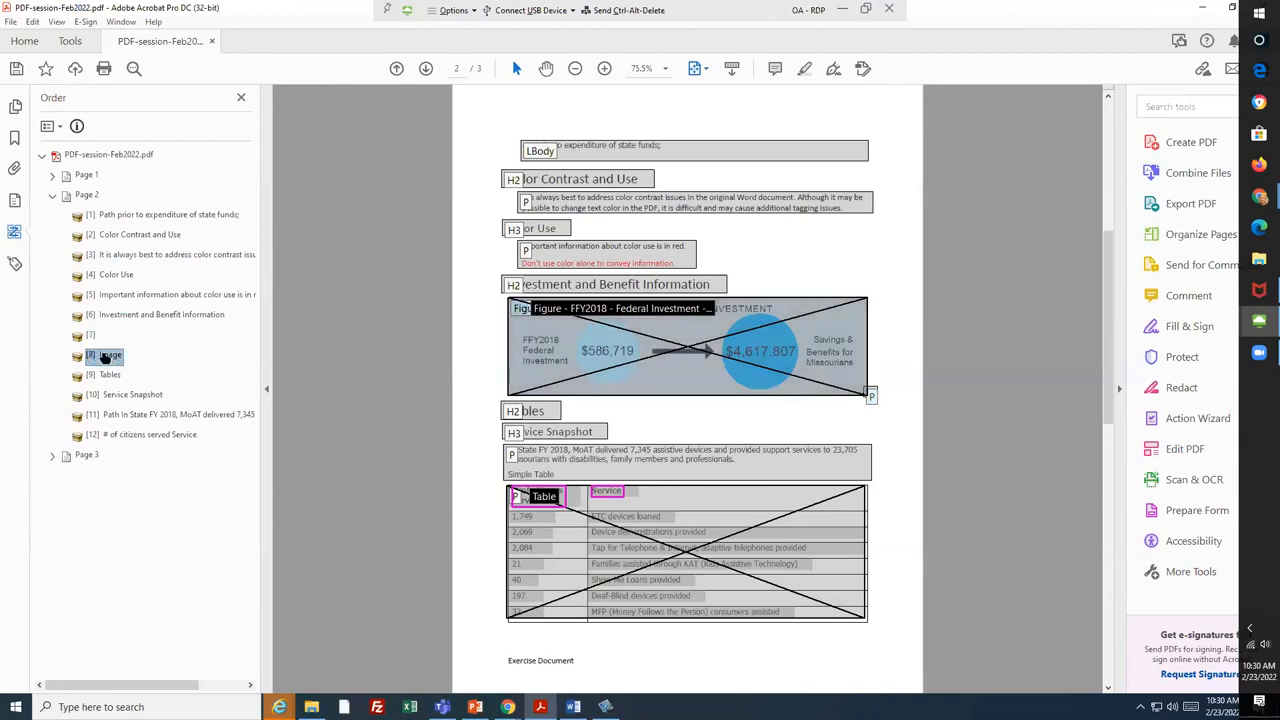
pyautogui.click(112, 380)
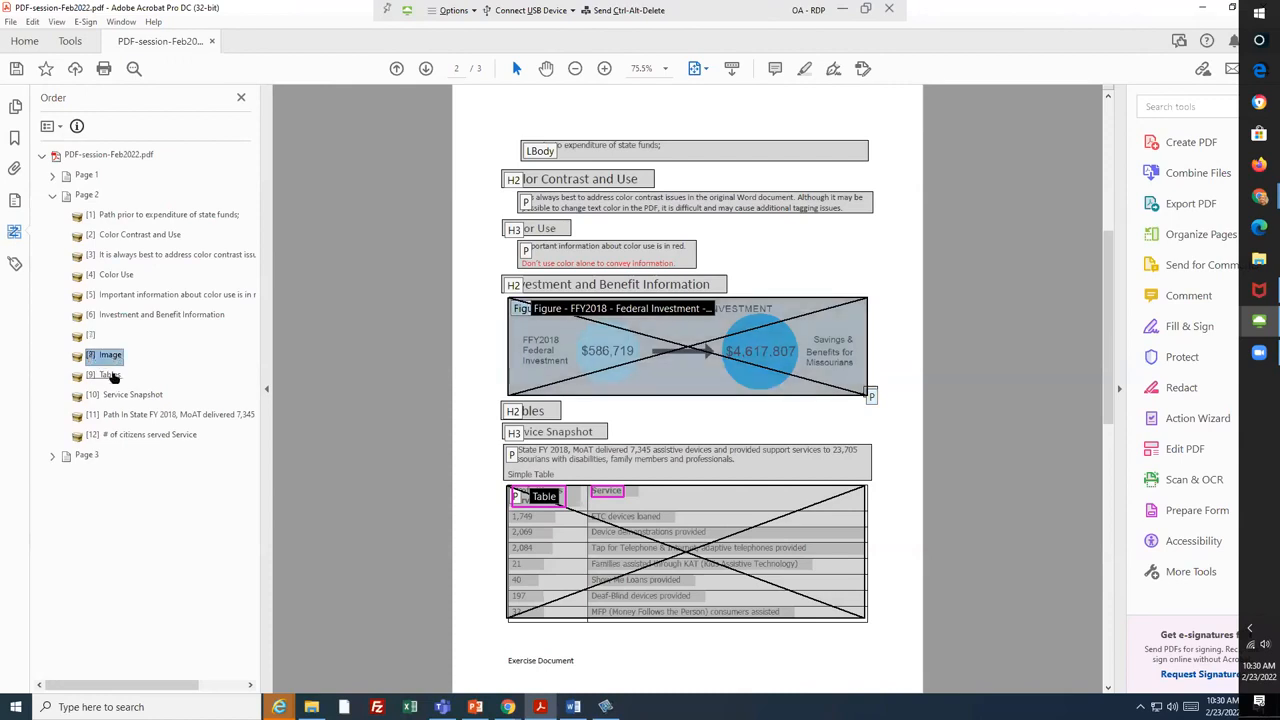
pyautogui.click(123, 437)
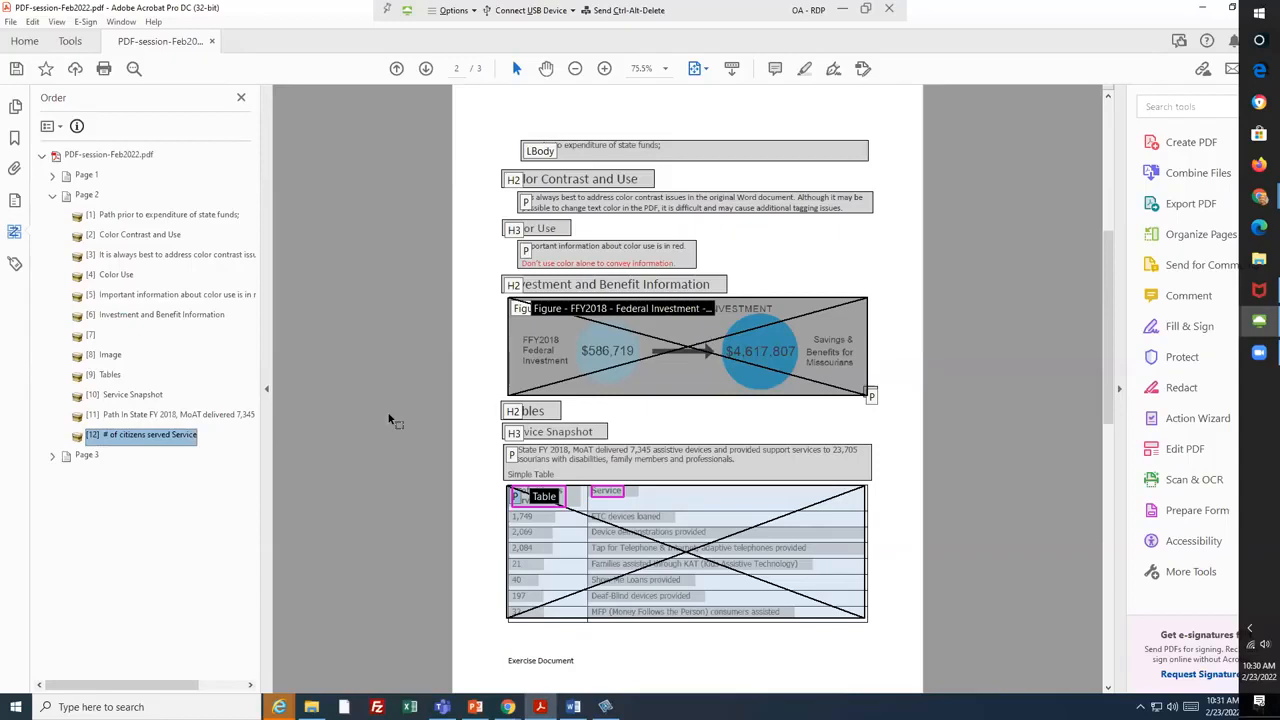
pyautogui.click(101, 399)
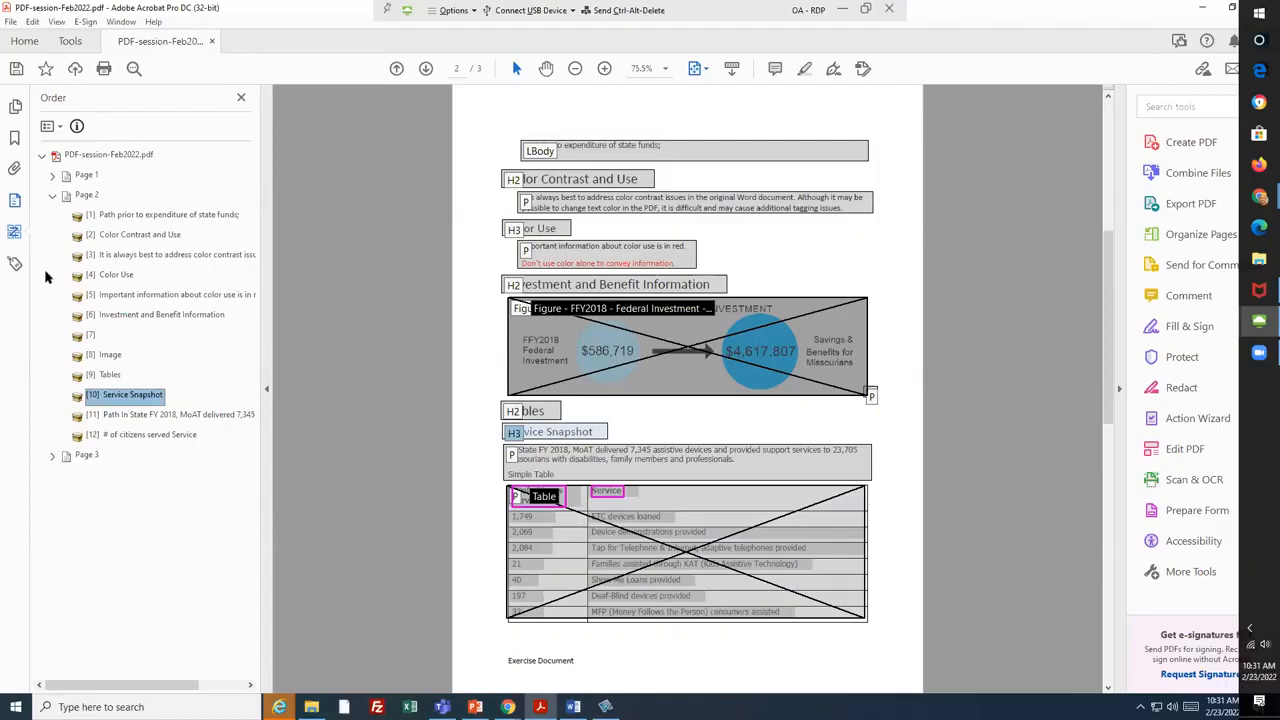
# - Open the Accessibility tool set for the PDF
pyautogui.click(1200, 543)
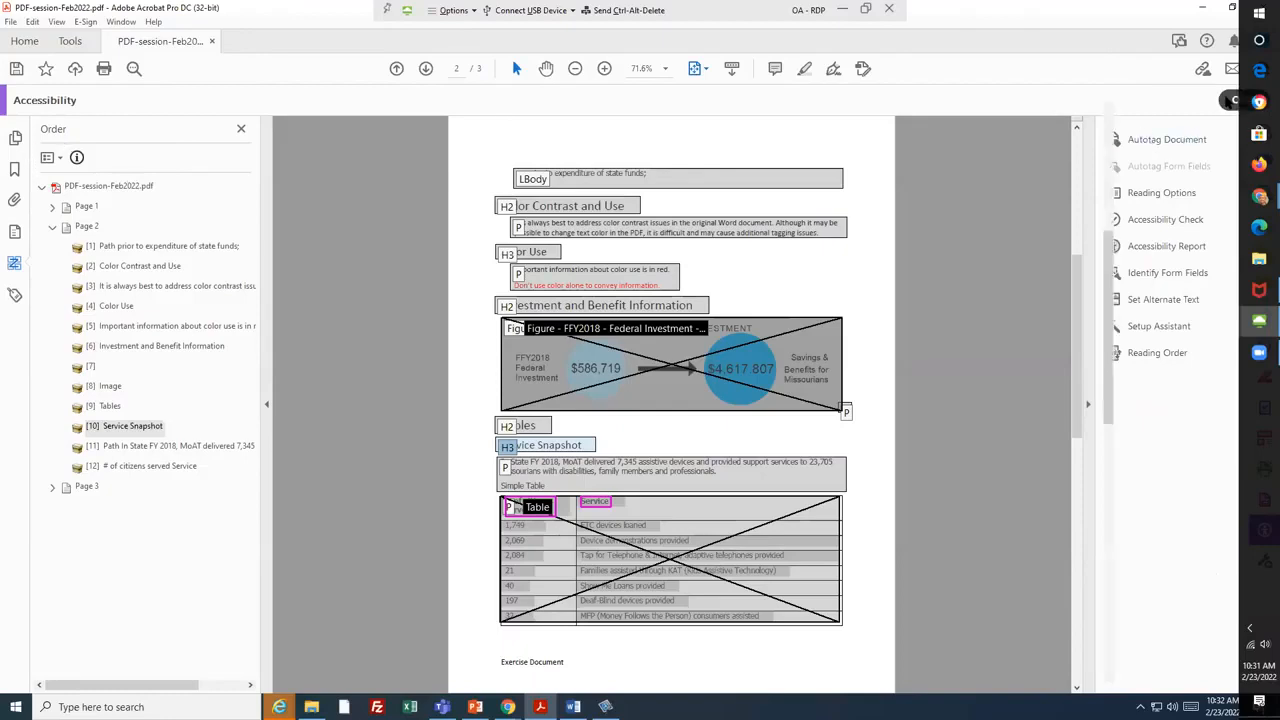
pyautogui.click(1229, 100)
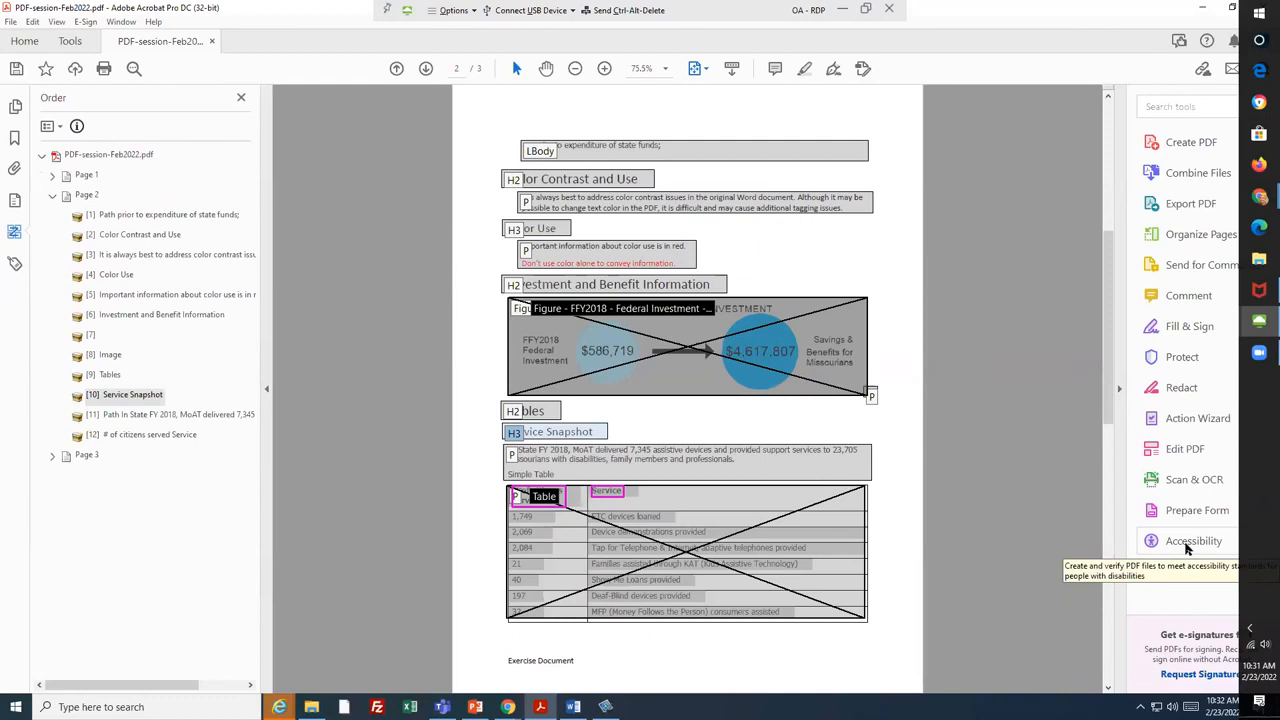
pyautogui.click(1189, 545)
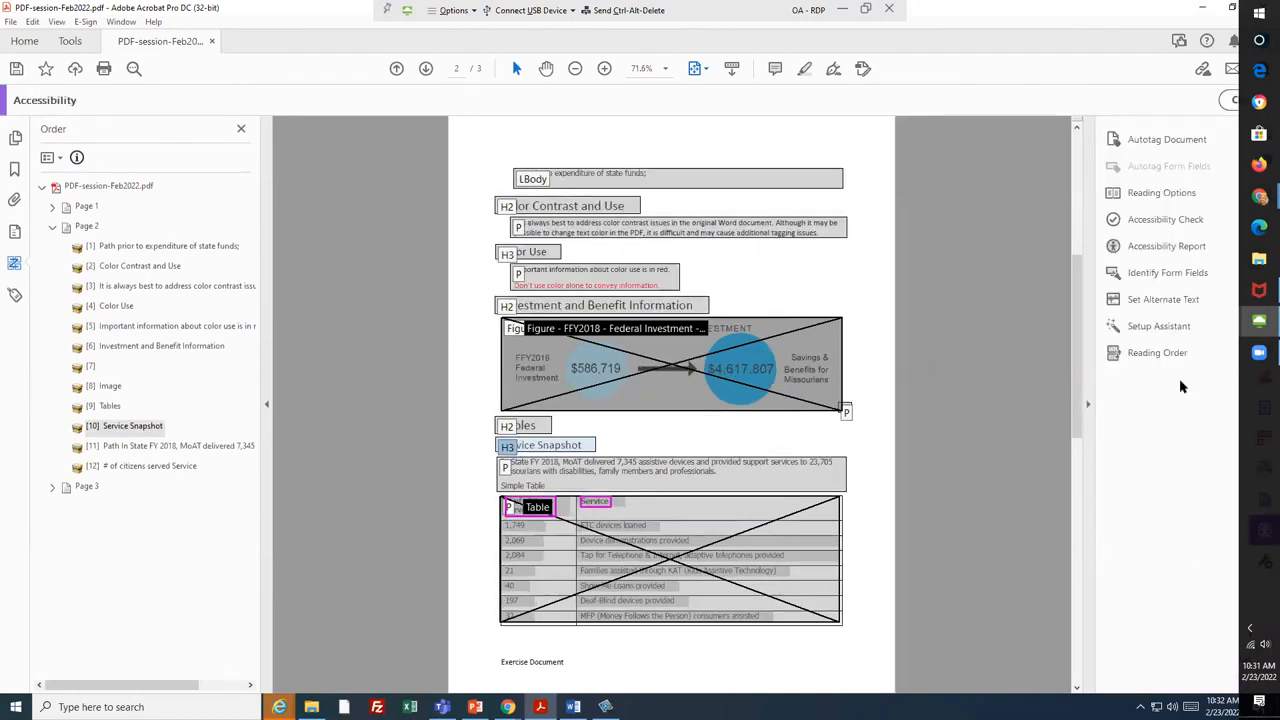
# - Run a full accessibility check on all pages, keeping the Document category and its default checking options
pyautogui.click(1148, 220)
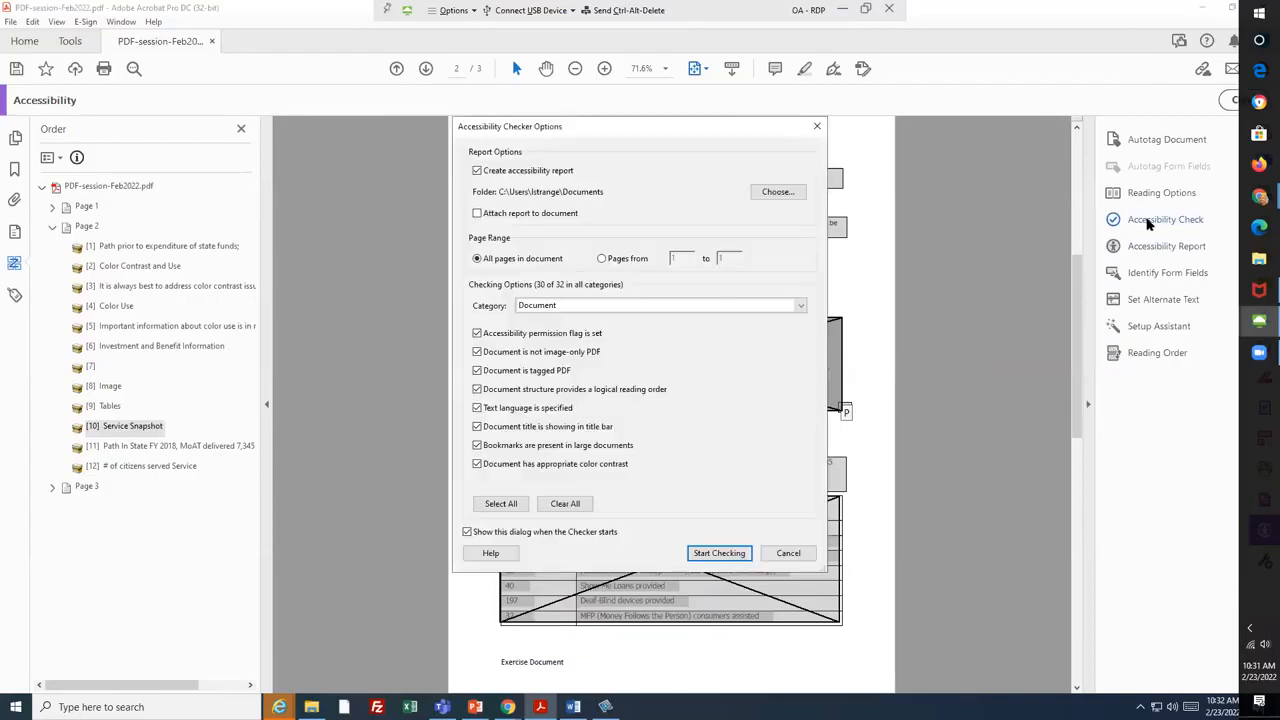
pyautogui.click(536, 308)
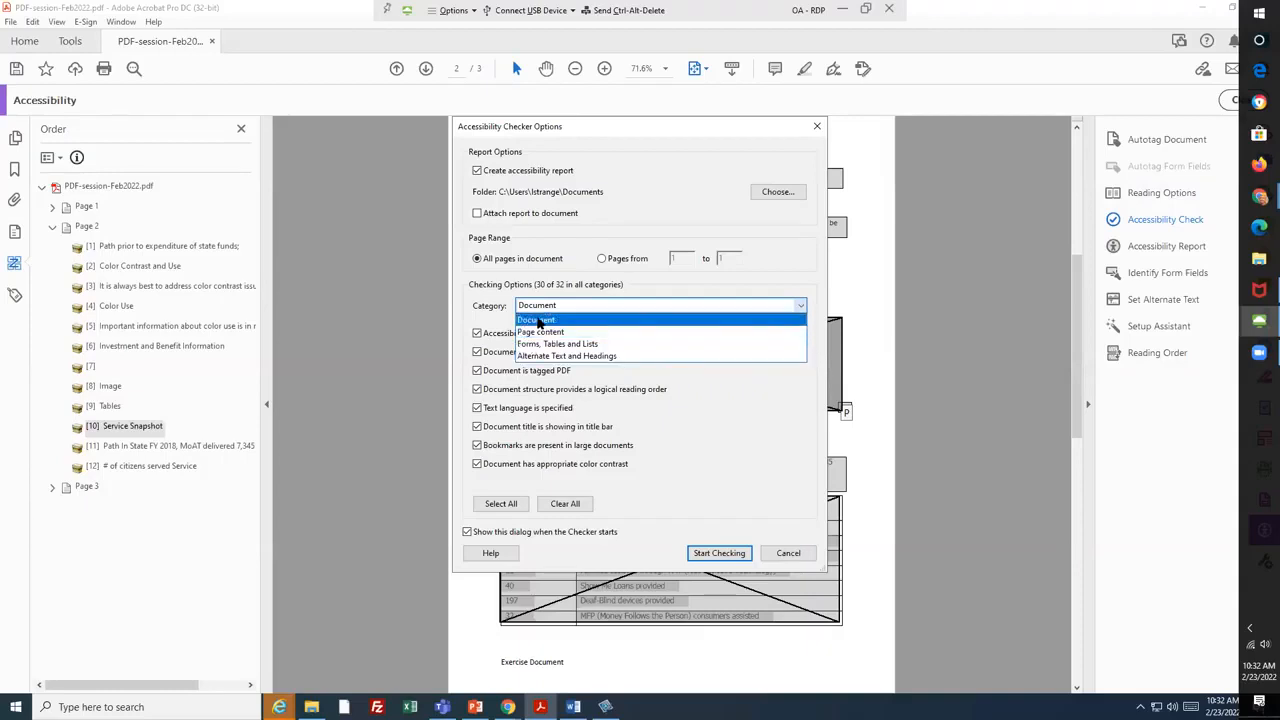
pyautogui.click(537, 321)
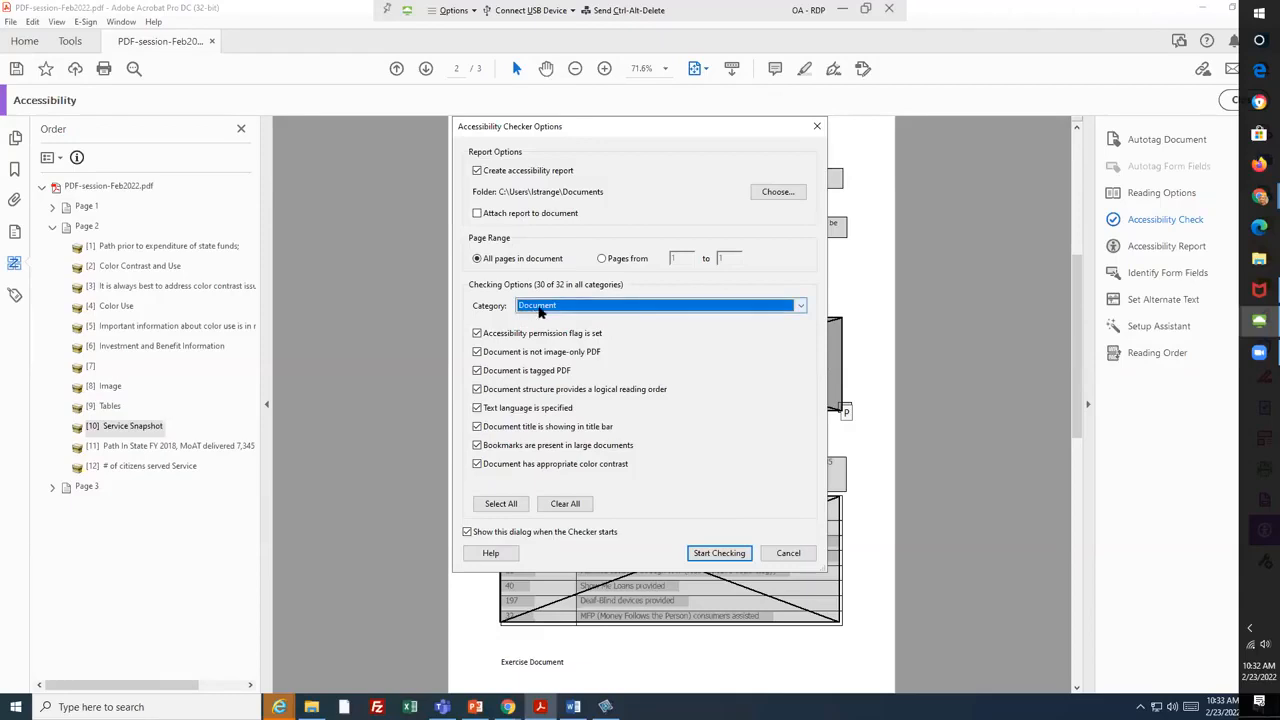
pyautogui.click(719, 553)
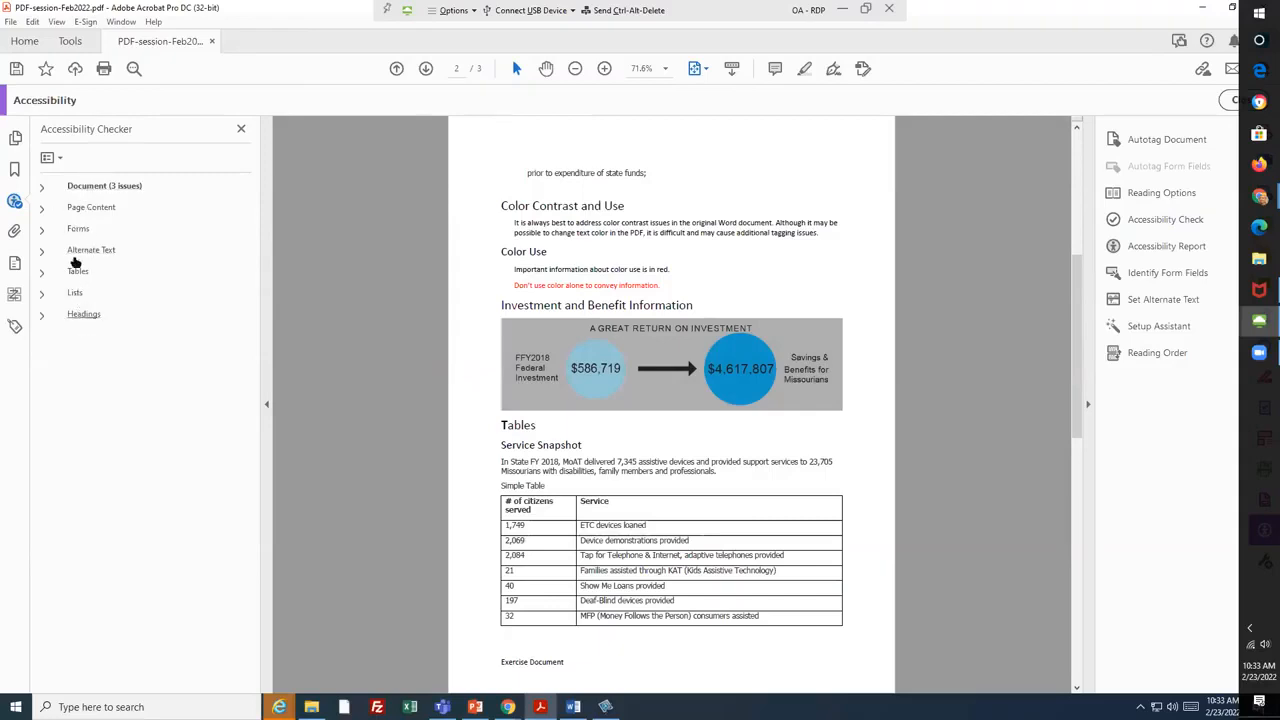
# - Expand the Document results of the accessibility check and apply the automatic fix to the Title issue
pyautogui.click(42, 190)
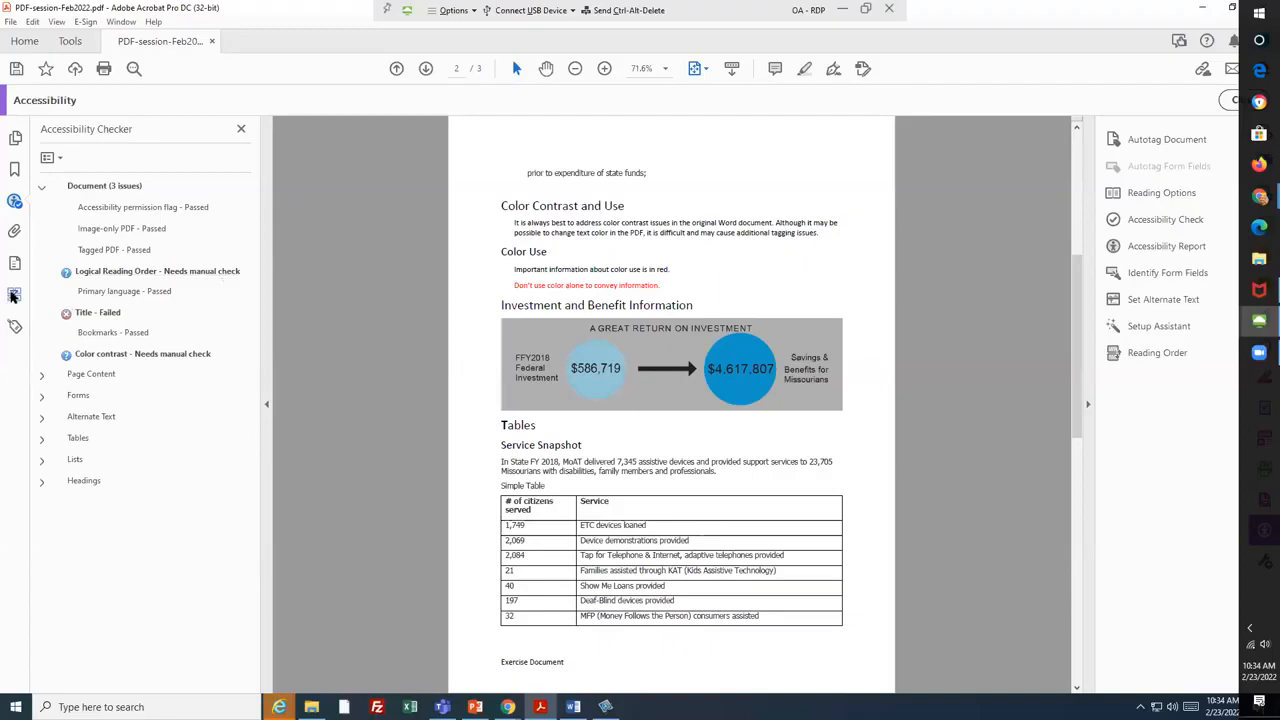
pyautogui.rightClick(119, 315)
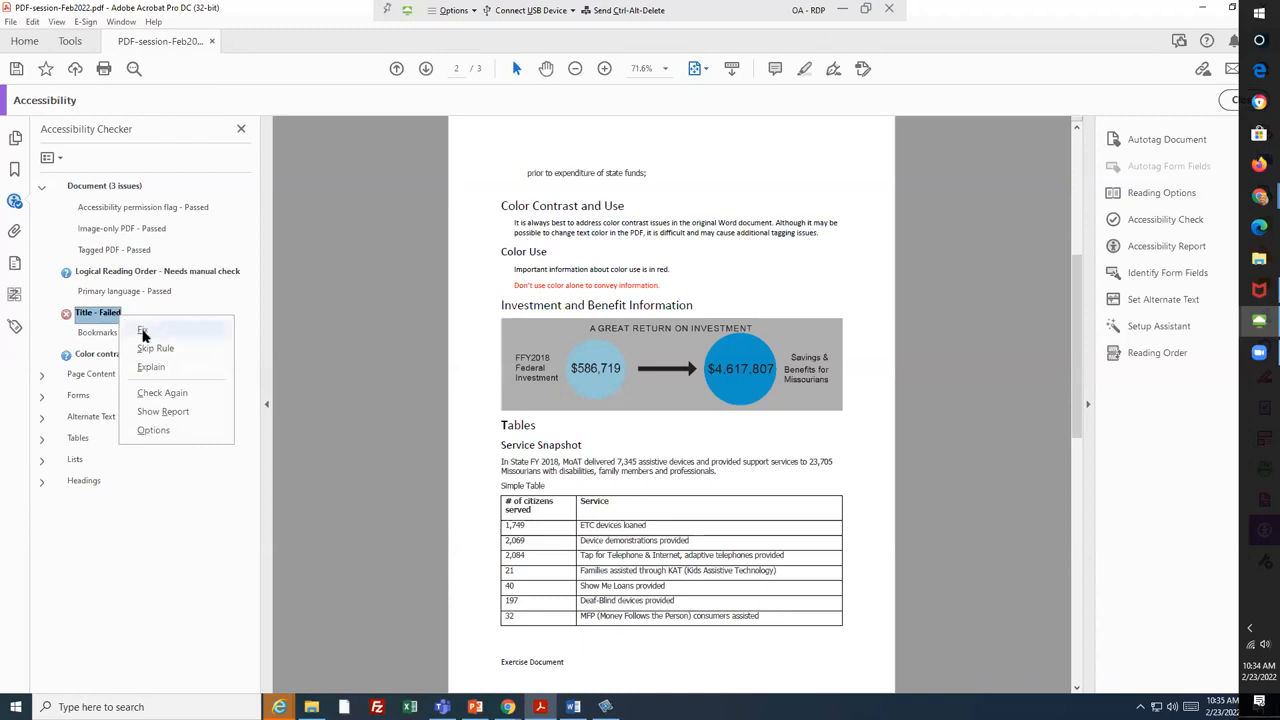
pyautogui.click(143, 332)
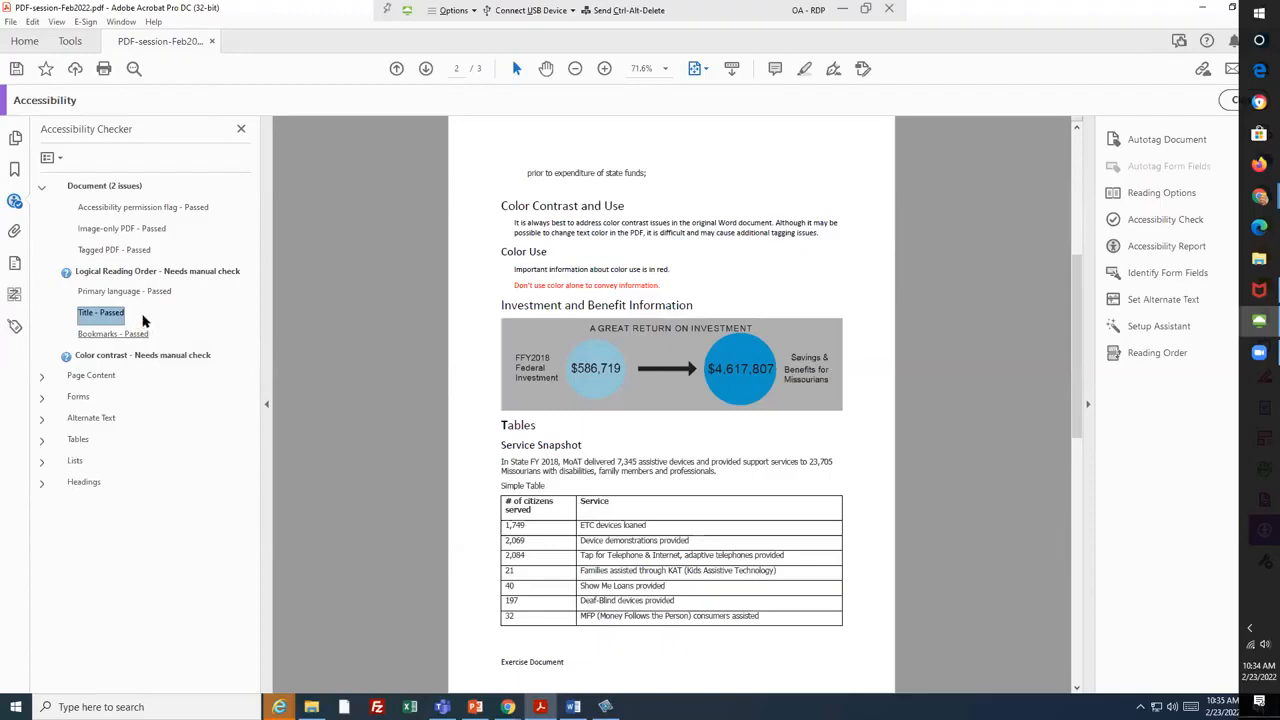
# - Review the primary language, Page Content and image-only results, and compare the PDF's bookmarks with its headings
pyautogui.click(143, 292)
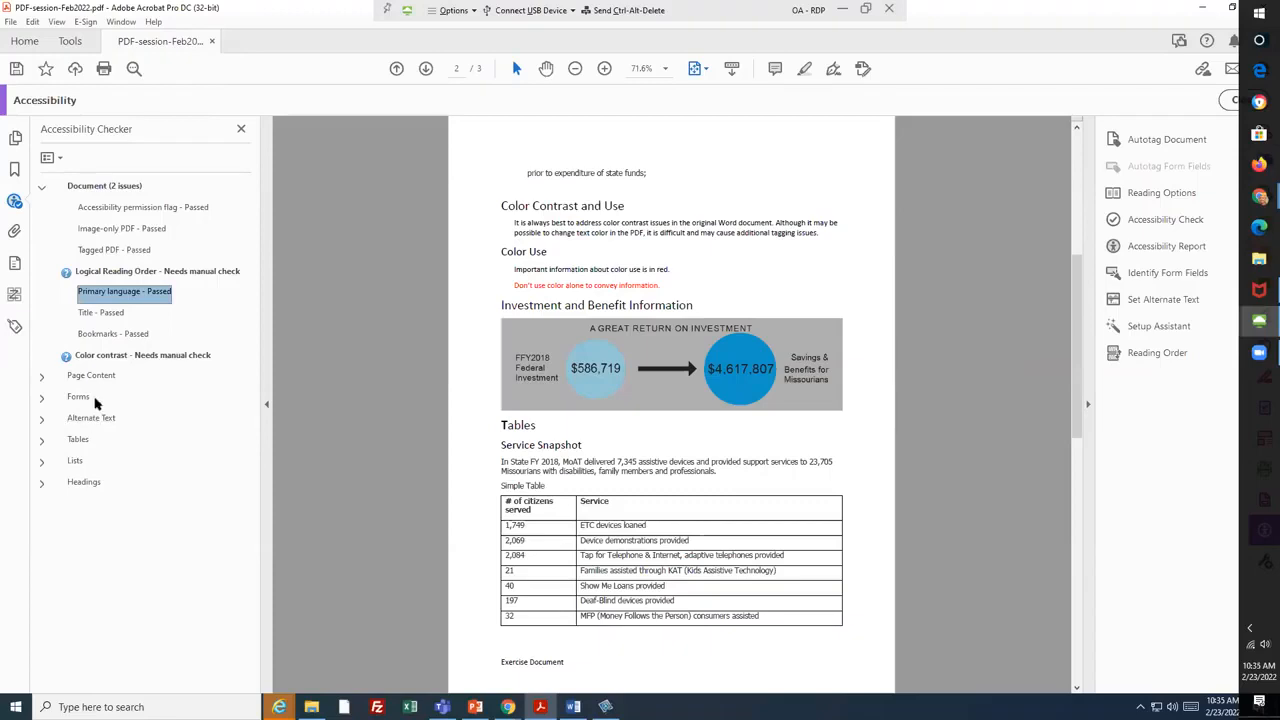
pyautogui.click(41, 377)
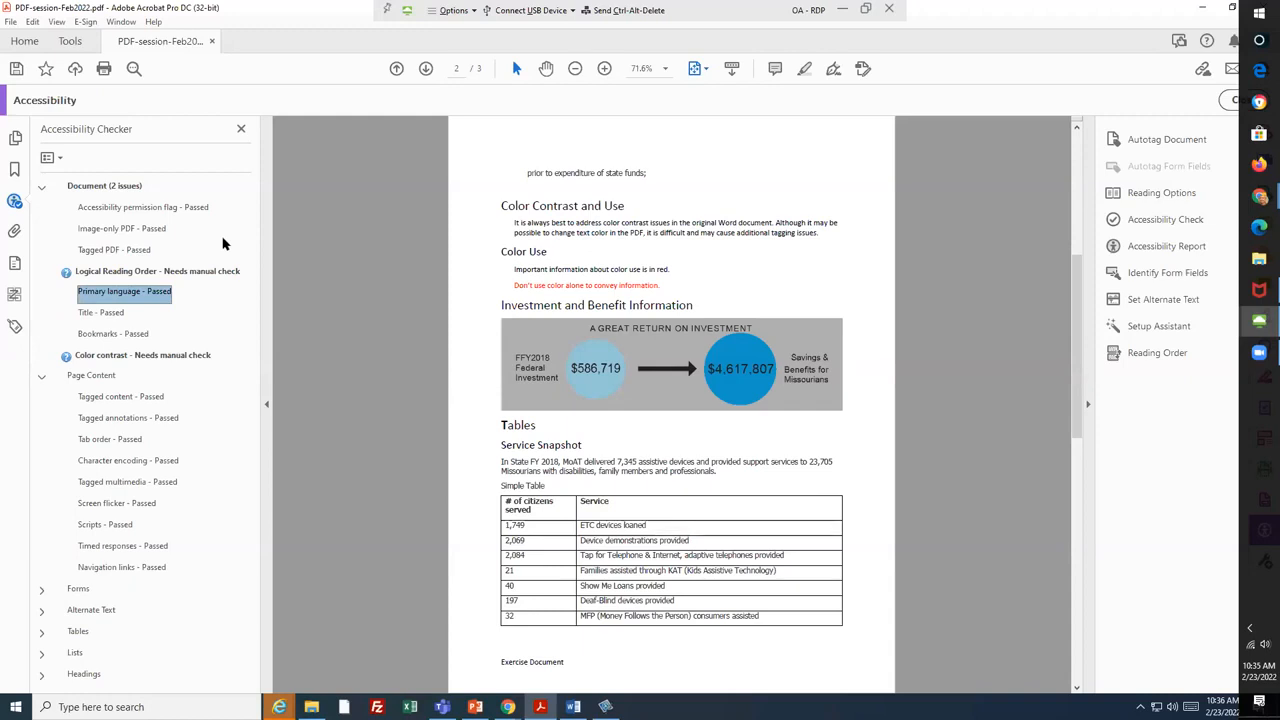
pyautogui.click(137, 233)
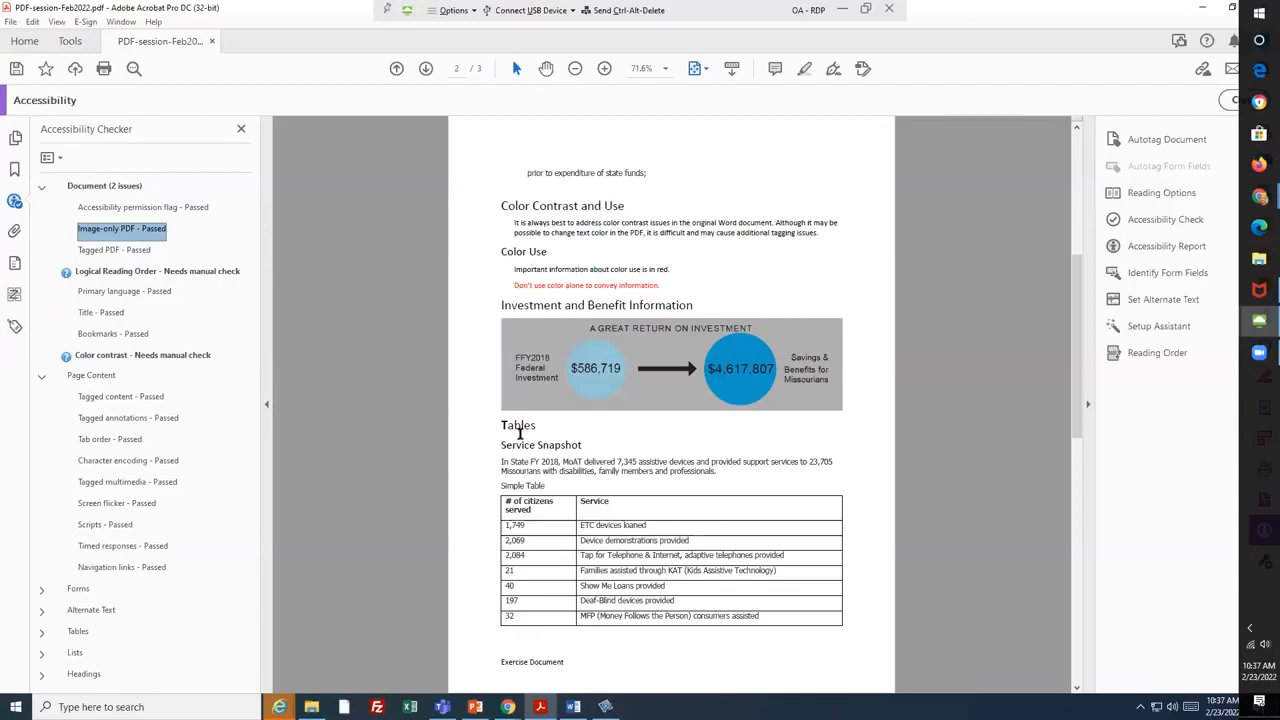
pyautogui.click(15, 171)
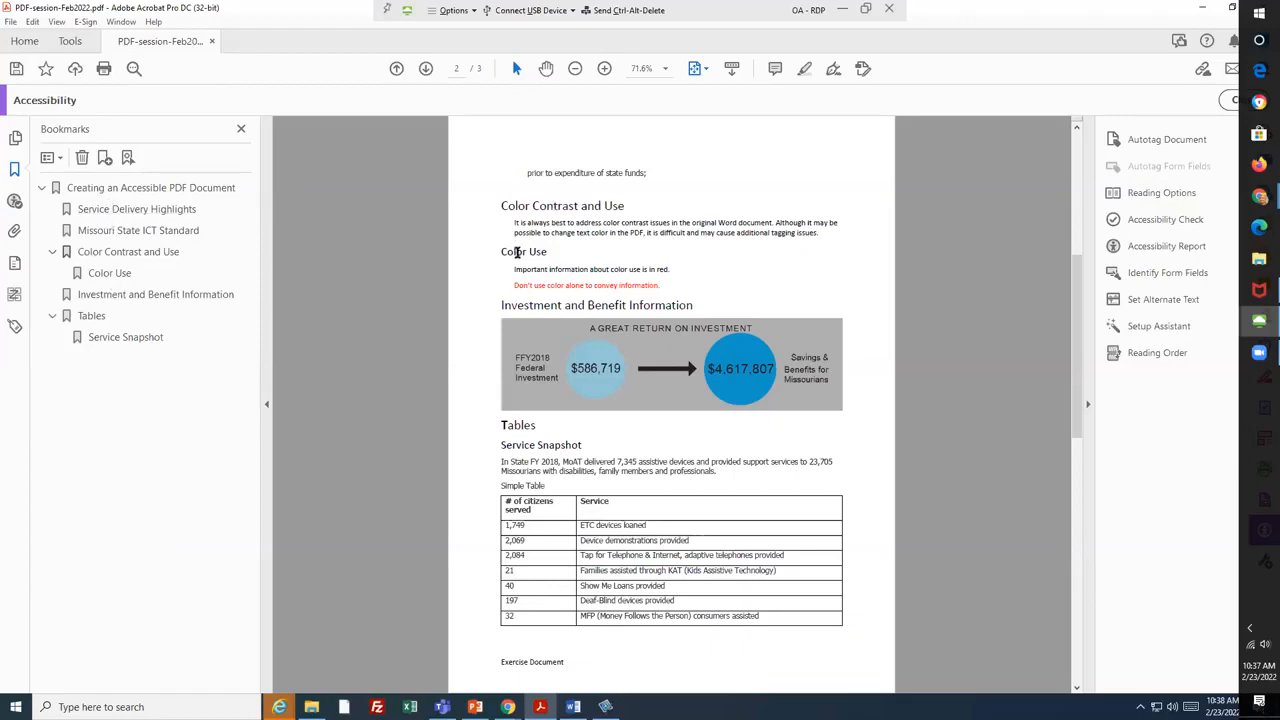
pyautogui.click(14, 201)
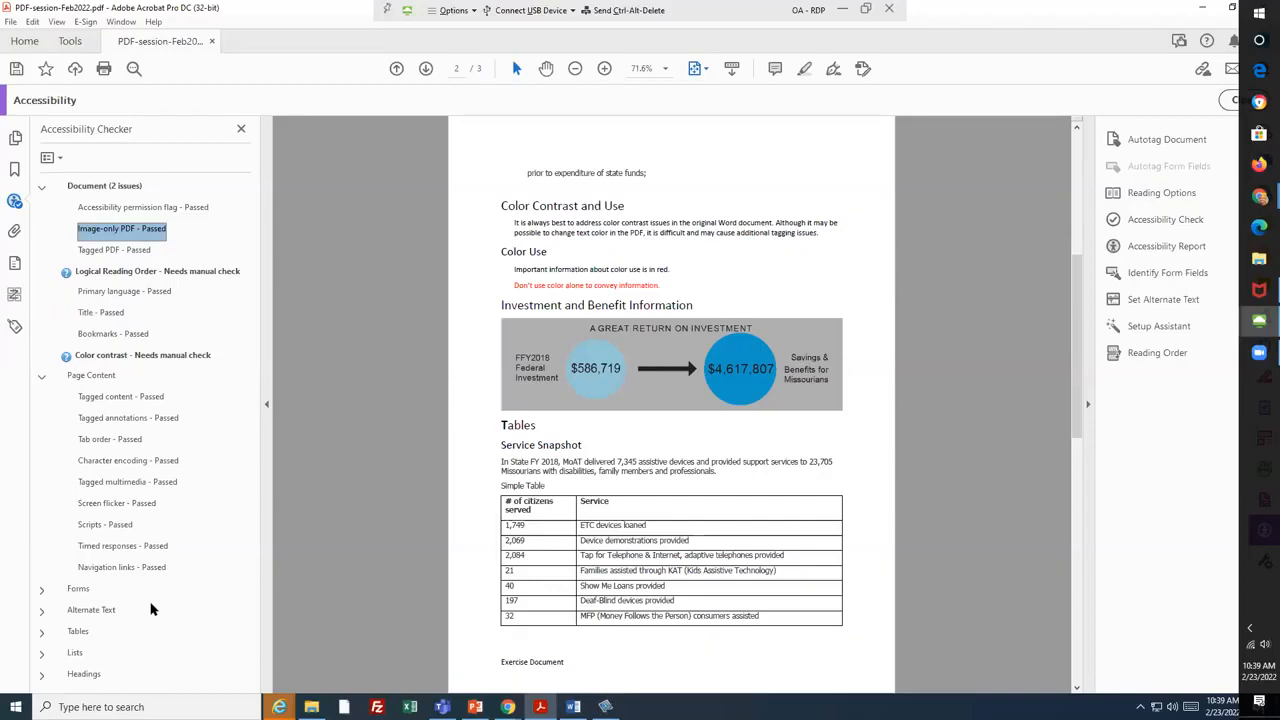
# - Check the investment figure's alternate text, the Service Snapshot table's header row and its repetition on page 3
pyautogui.moveTo(652, 354)
pyautogui.moveTo(636, 374)
pyautogui.click(573, 707)
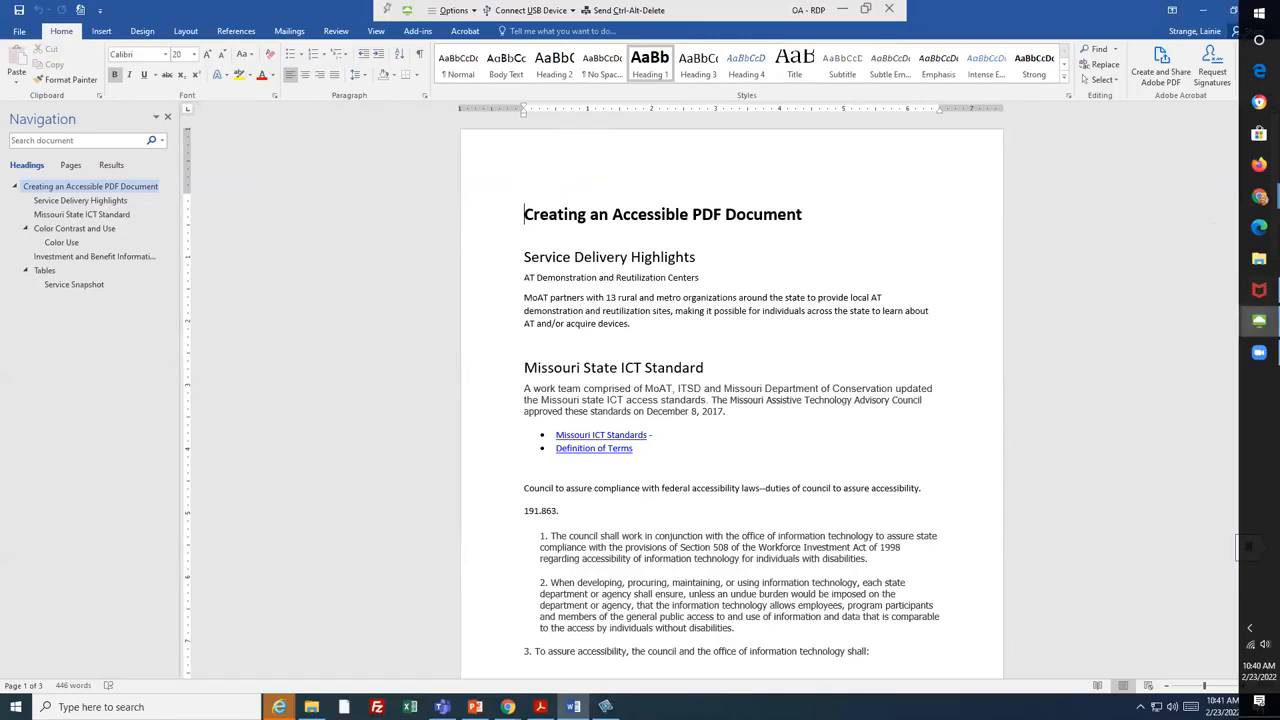
pyautogui.click(541, 707)
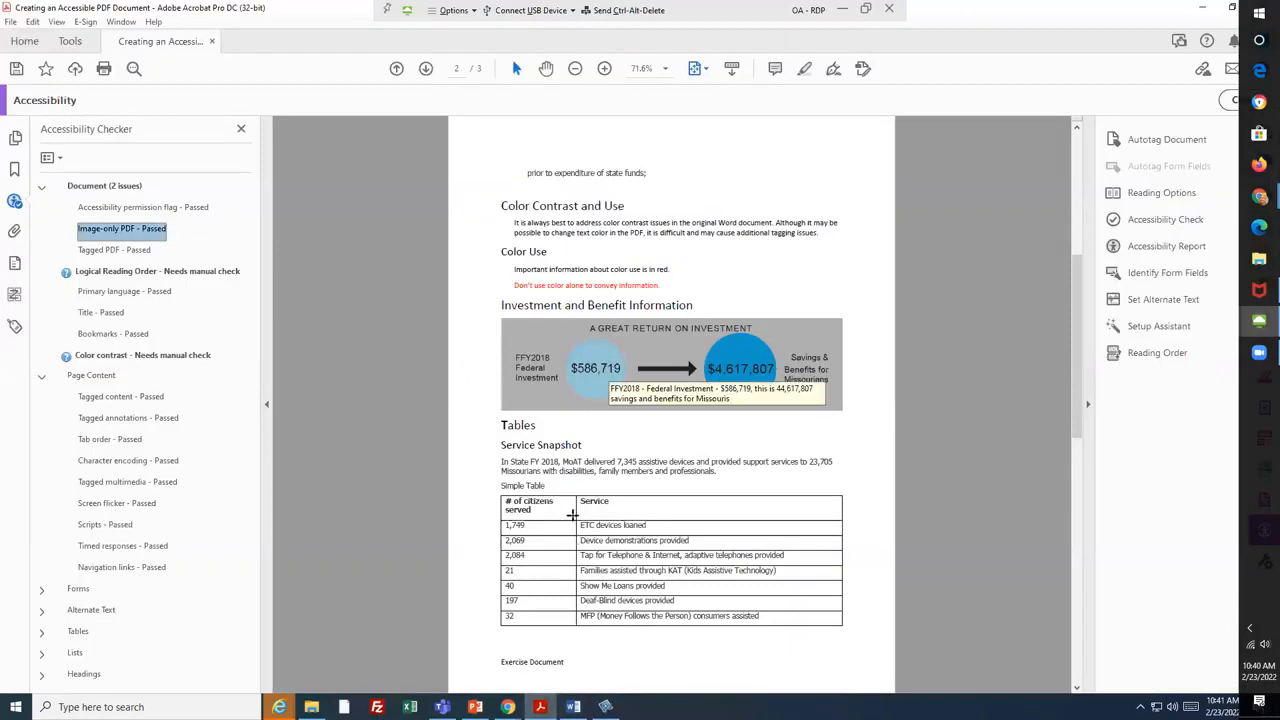
pyautogui.click(505, 501)
pyautogui.moveTo(560, 510); pyautogui.dragTo(612, 508)
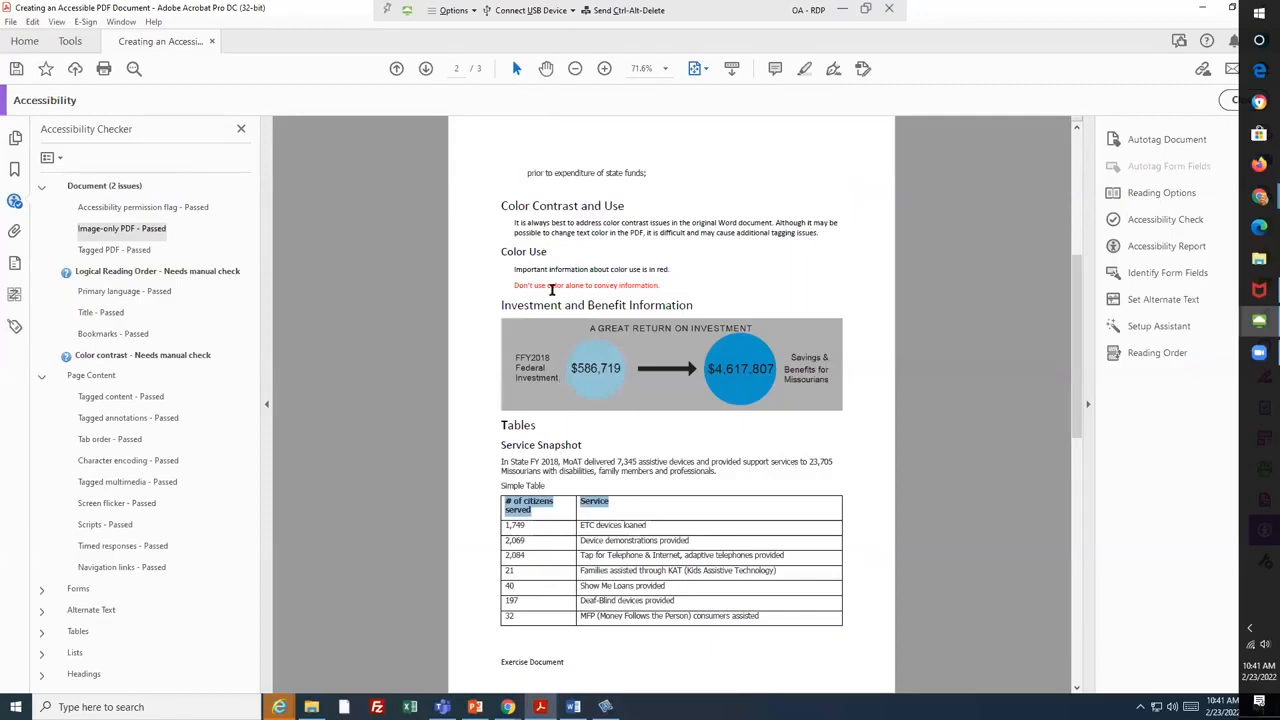
pyautogui.scroll(-2, 605, 455)
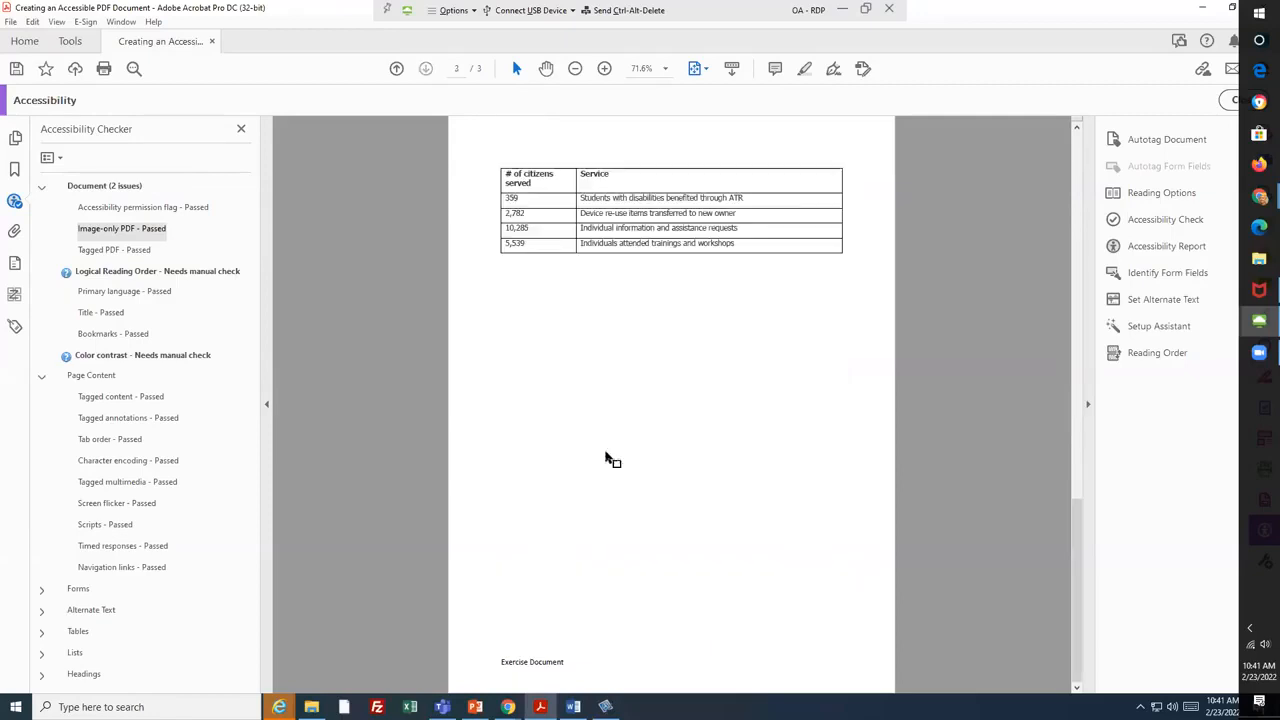
pyautogui.scroll(4, 605, 455)
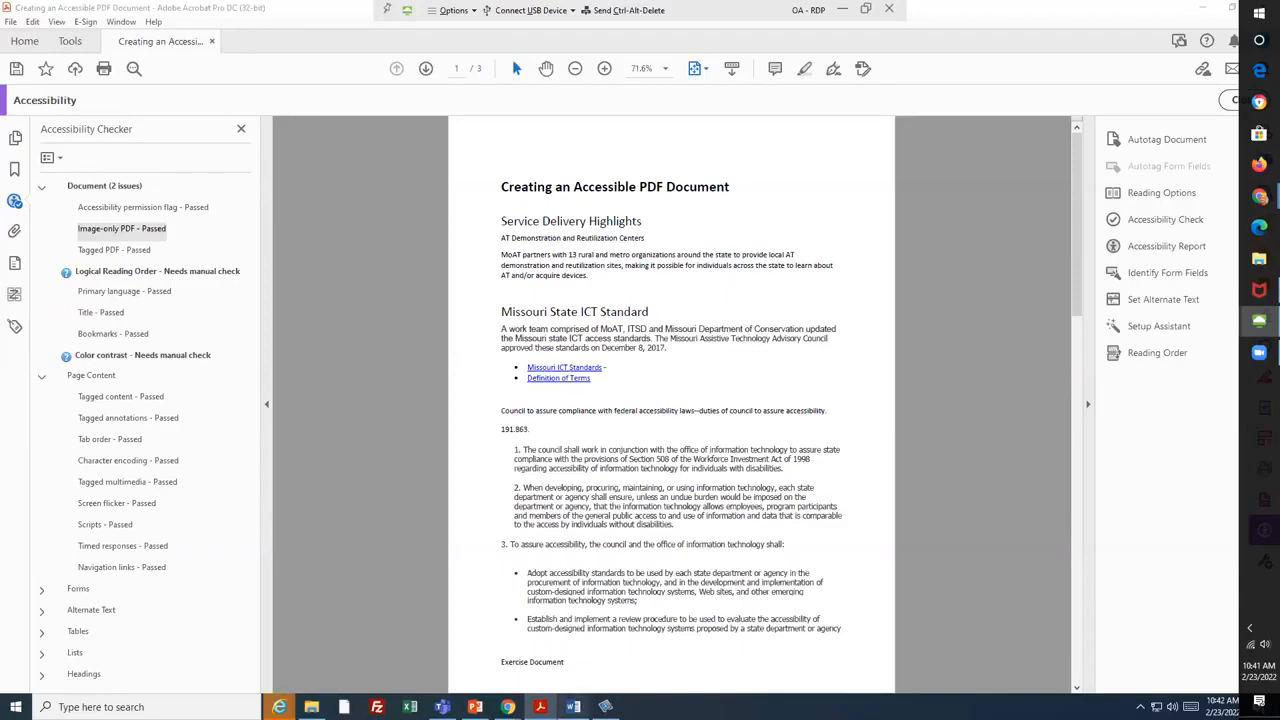
# - Switch to Word to inspect the source document's file properties, including its title, and return to Acrobat
pyautogui.click(573, 707)
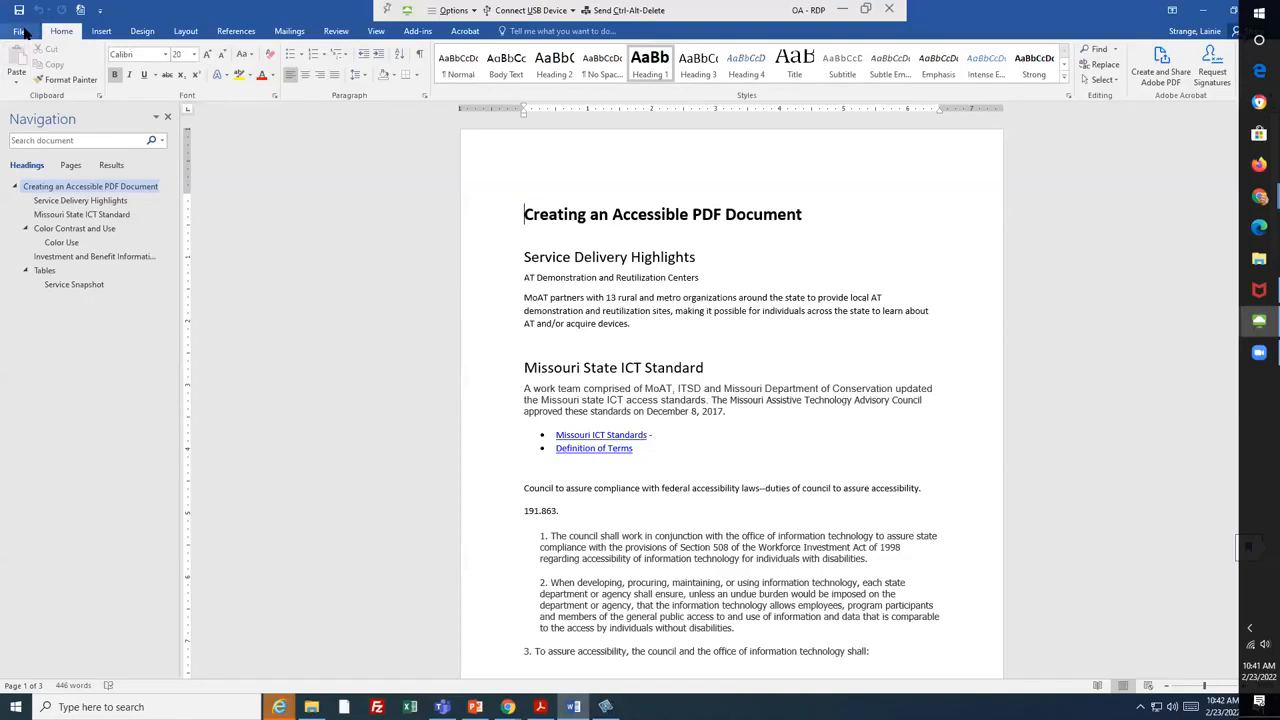
pyautogui.click(20, 32)
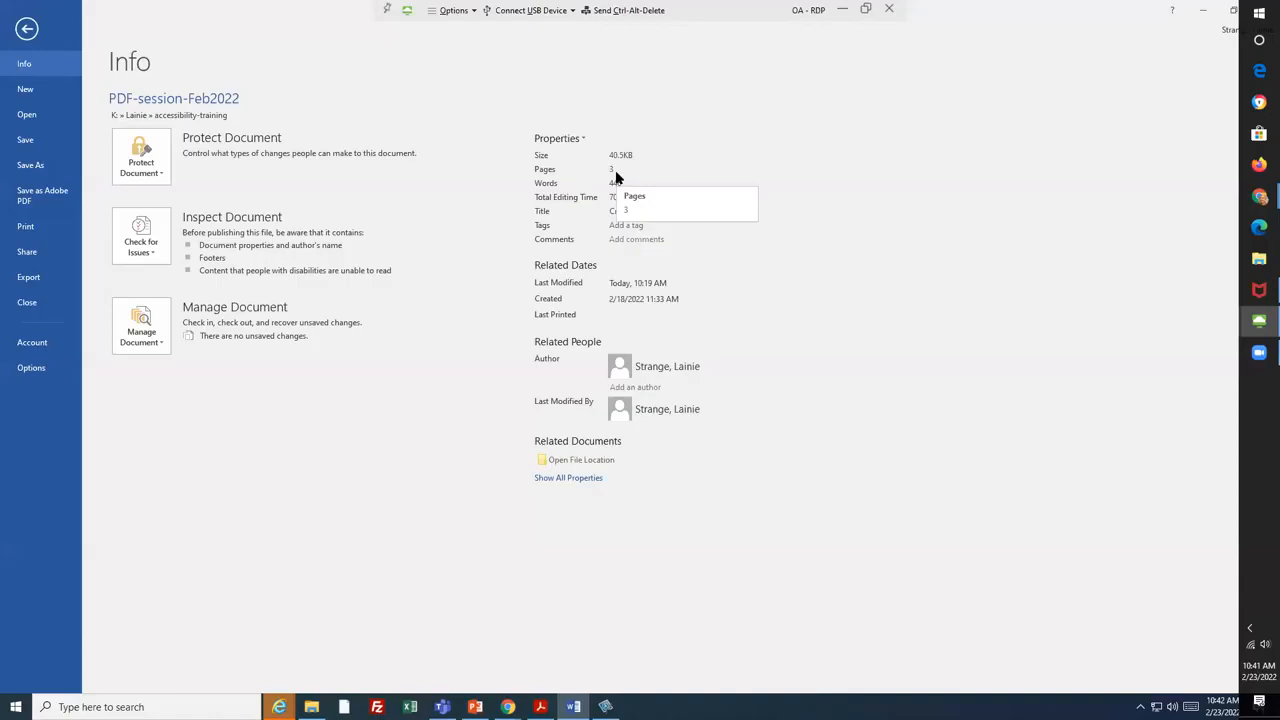
pyautogui.click(27, 30)
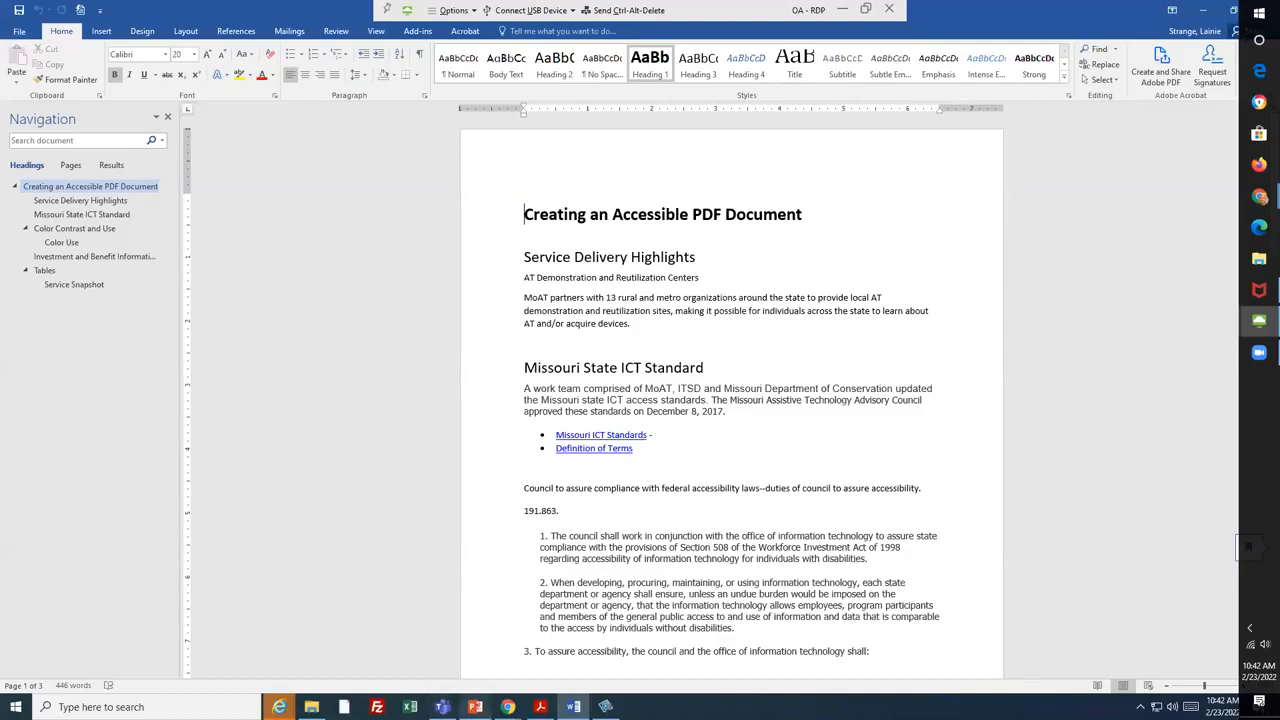
pyautogui.moveTo(508, 707)
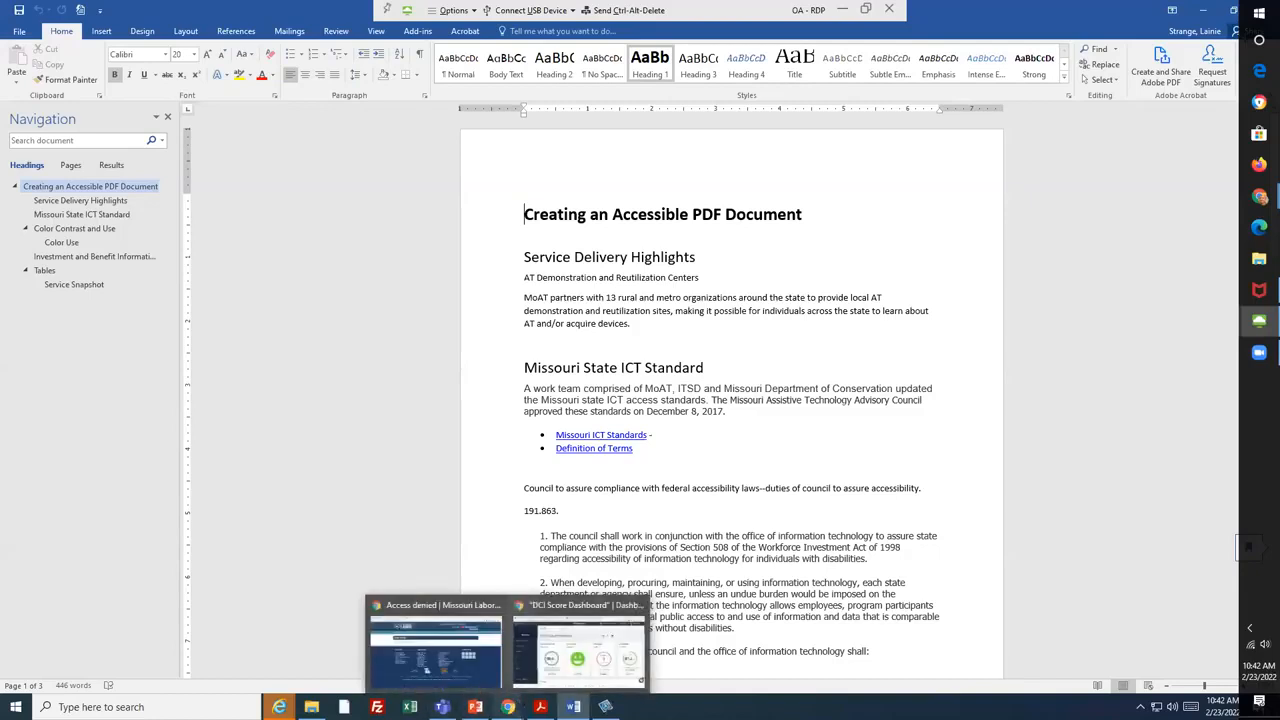
pyautogui.click(540, 707)
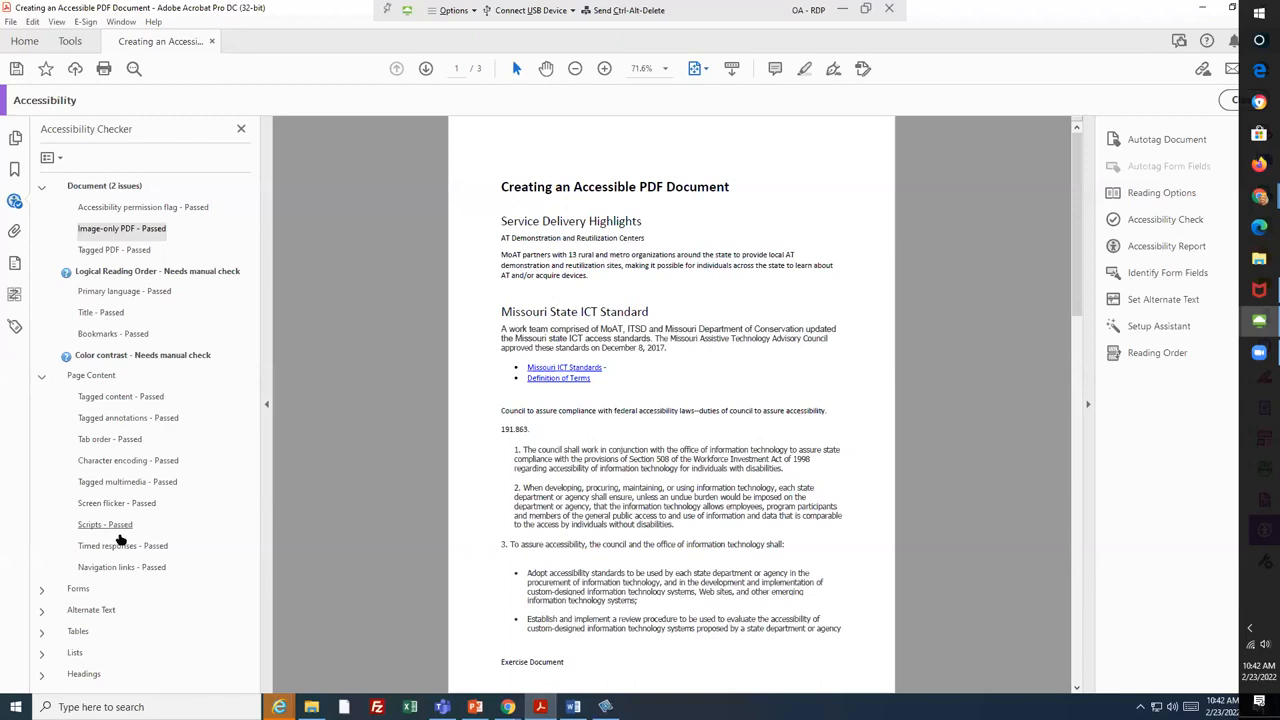
# - Expand the Forms and Alternate Text categories of the accessibility check and review each rule's result
pyautogui.click(80, 592)
pyautogui.click(42, 592)
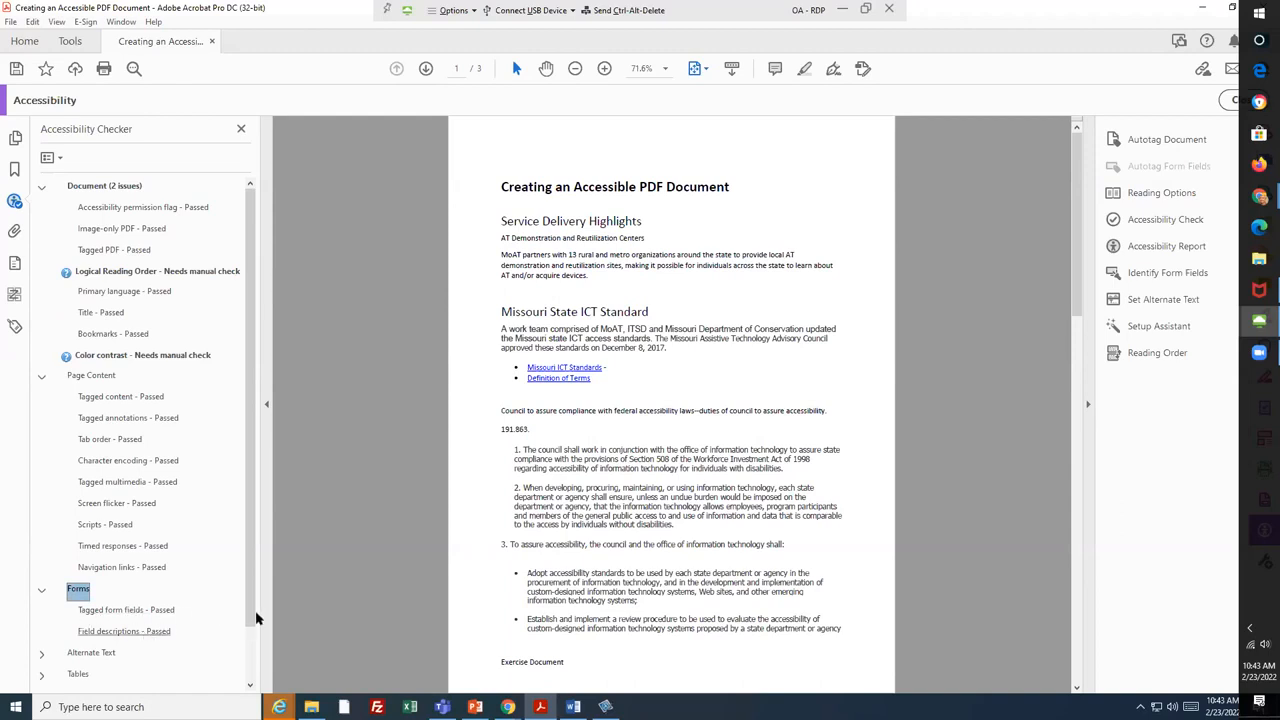
pyautogui.scroll(-1, 252, 640)
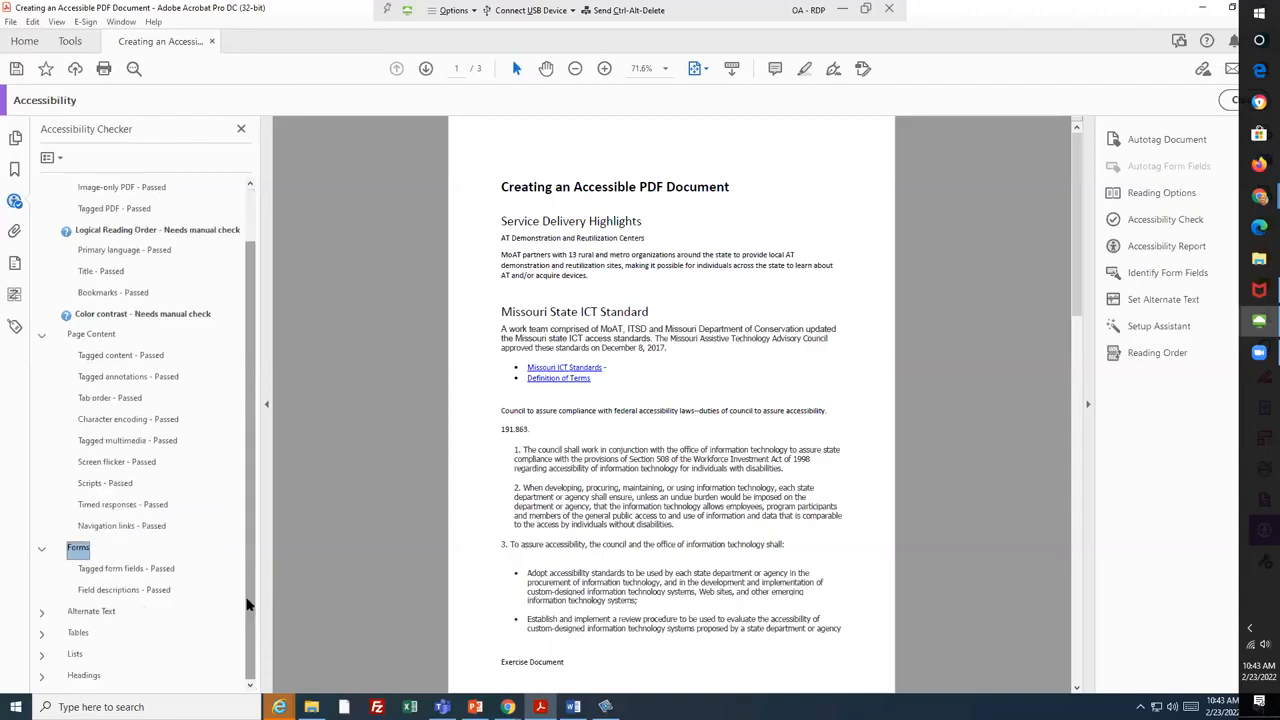
pyautogui.click(41, 612)
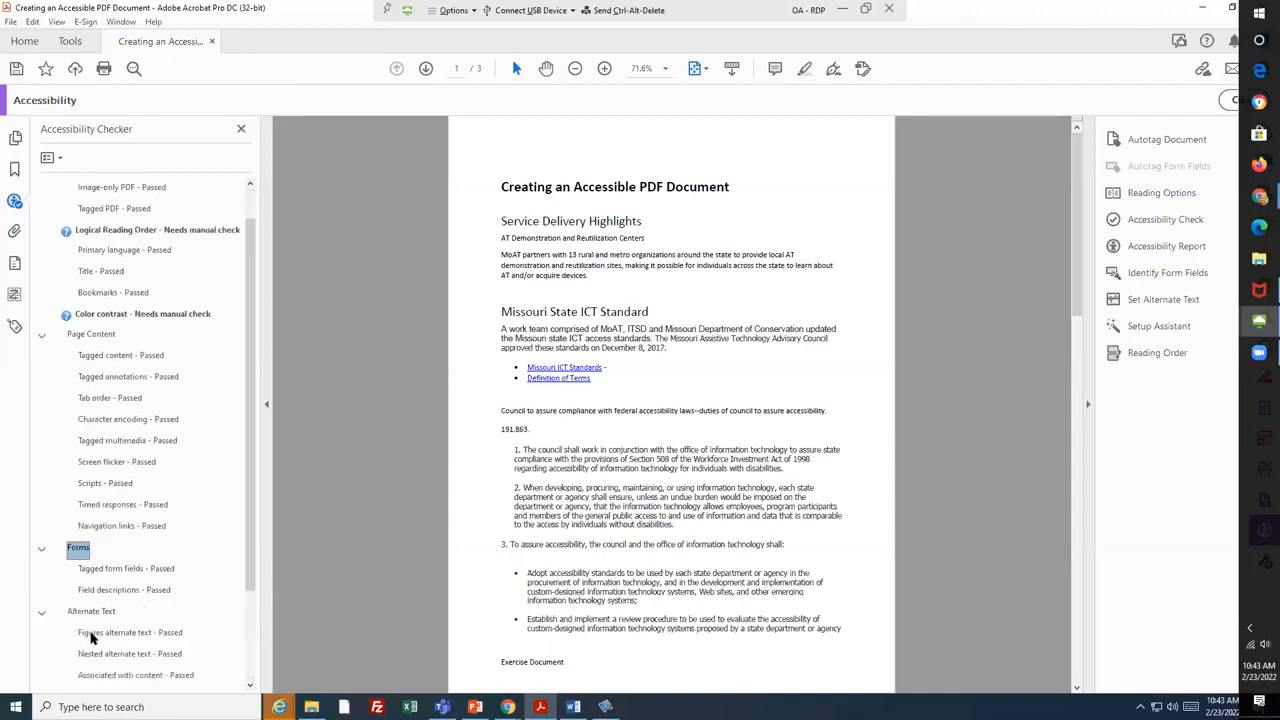
pyautogui.scroll(-1, 175, 628)
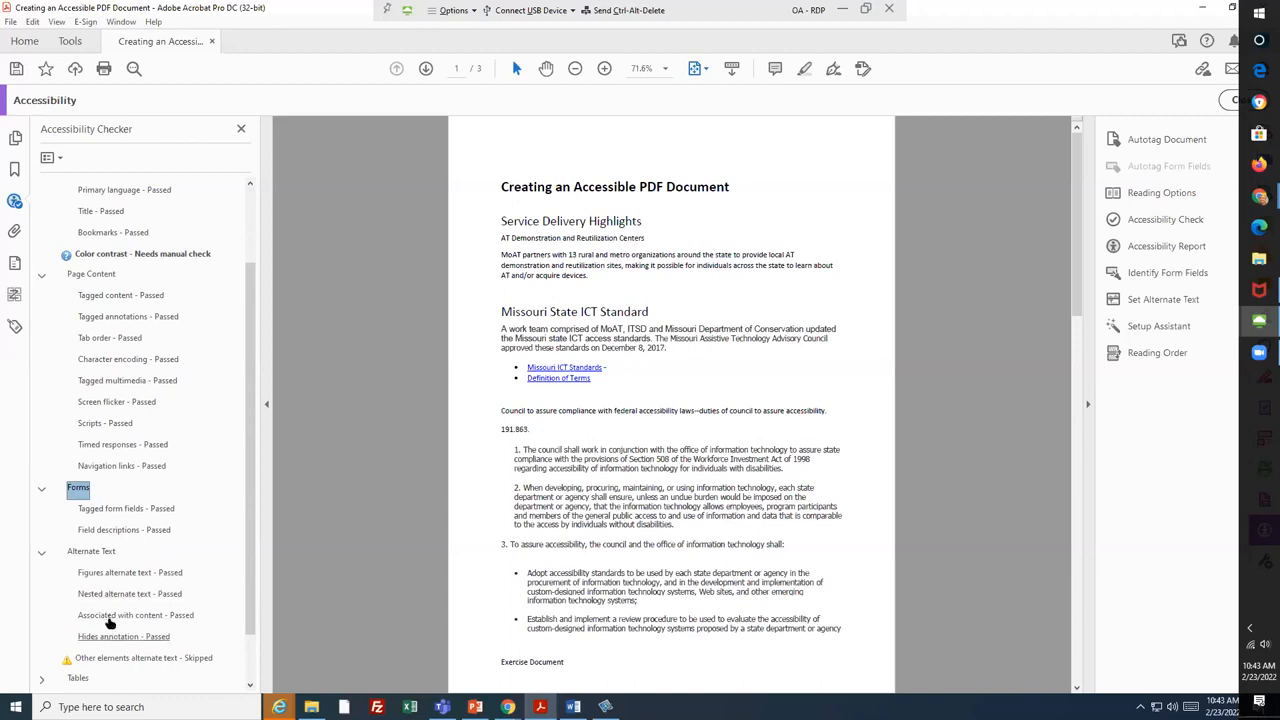
pyautogui.scroll(-1, 108, 618)
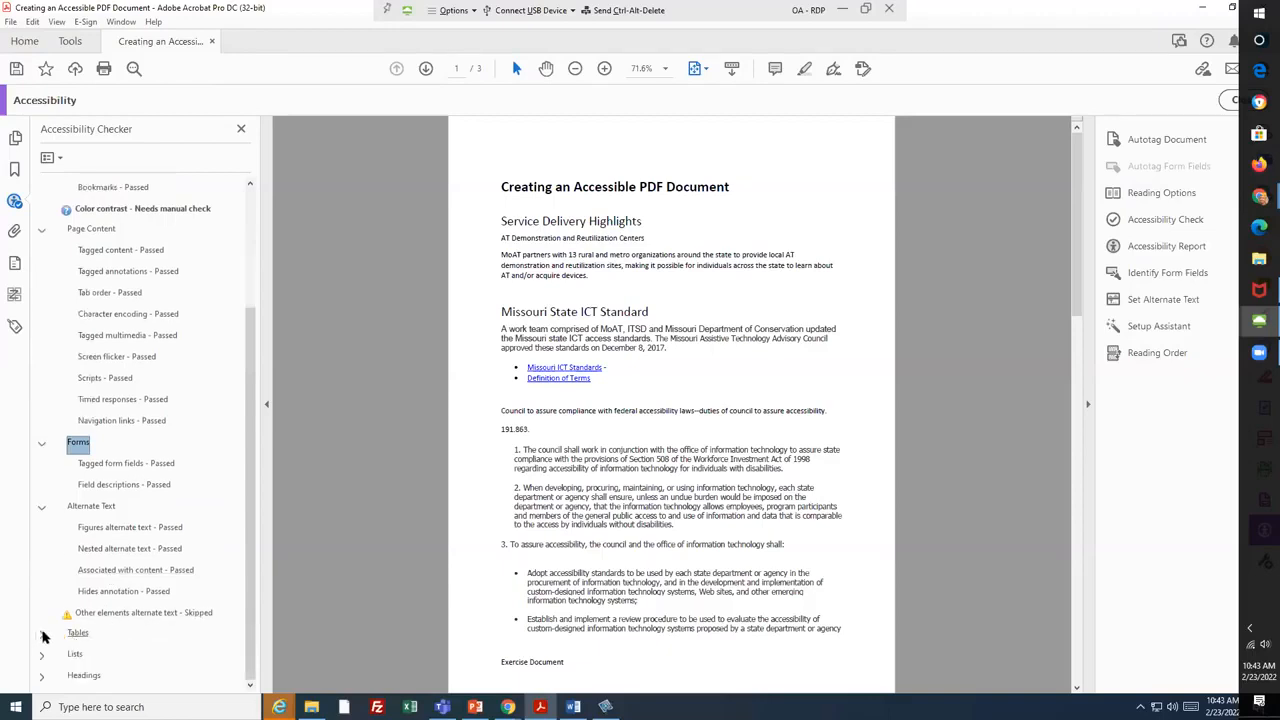
# - Expand the Tables and Lists categories of the accessibility check and review their rule results
pyautogui.click(78, 634)
pyautogui.click(42, 635)
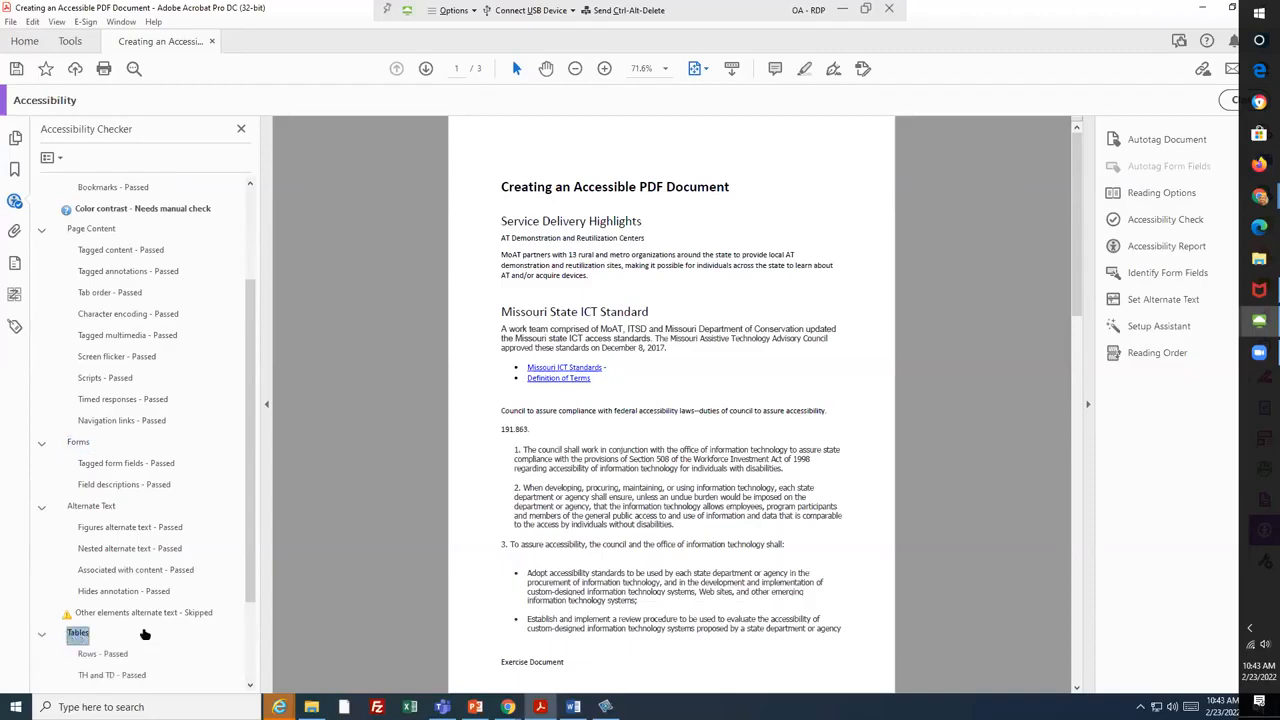
pyautogui.scroll(-2, 146, 634)
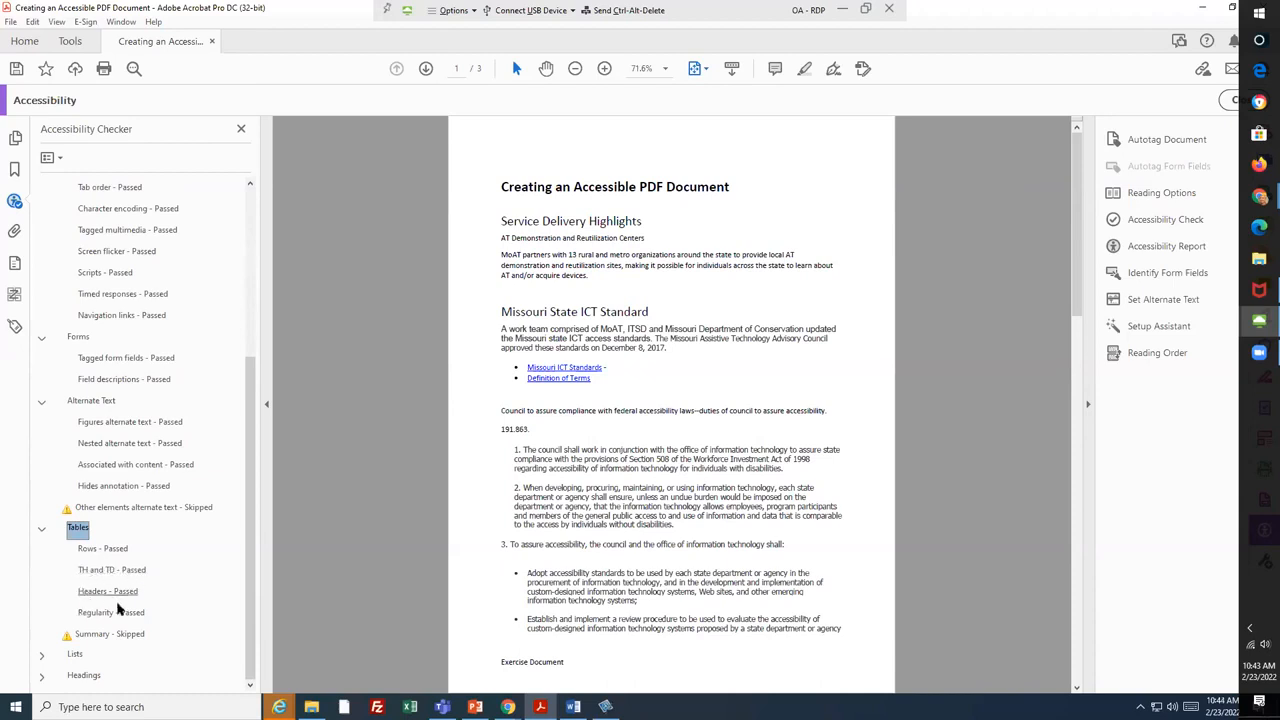
pyautogui.click(90, 656)
pyautogui.scroll(-1, 127, 649)
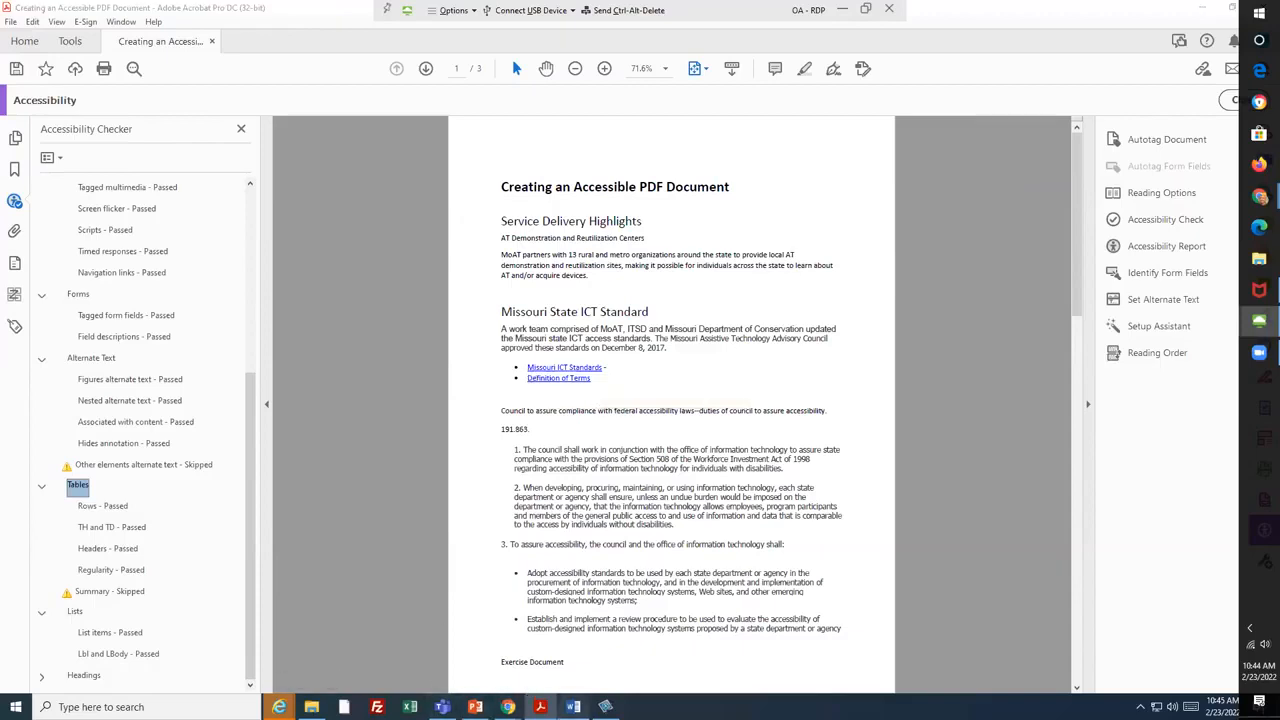
# - Switch to Word, select the two bulleted links under Missouri State ICT Standard to check their list formatting, and return to Acrobat
pyautogui.click(573, 707)
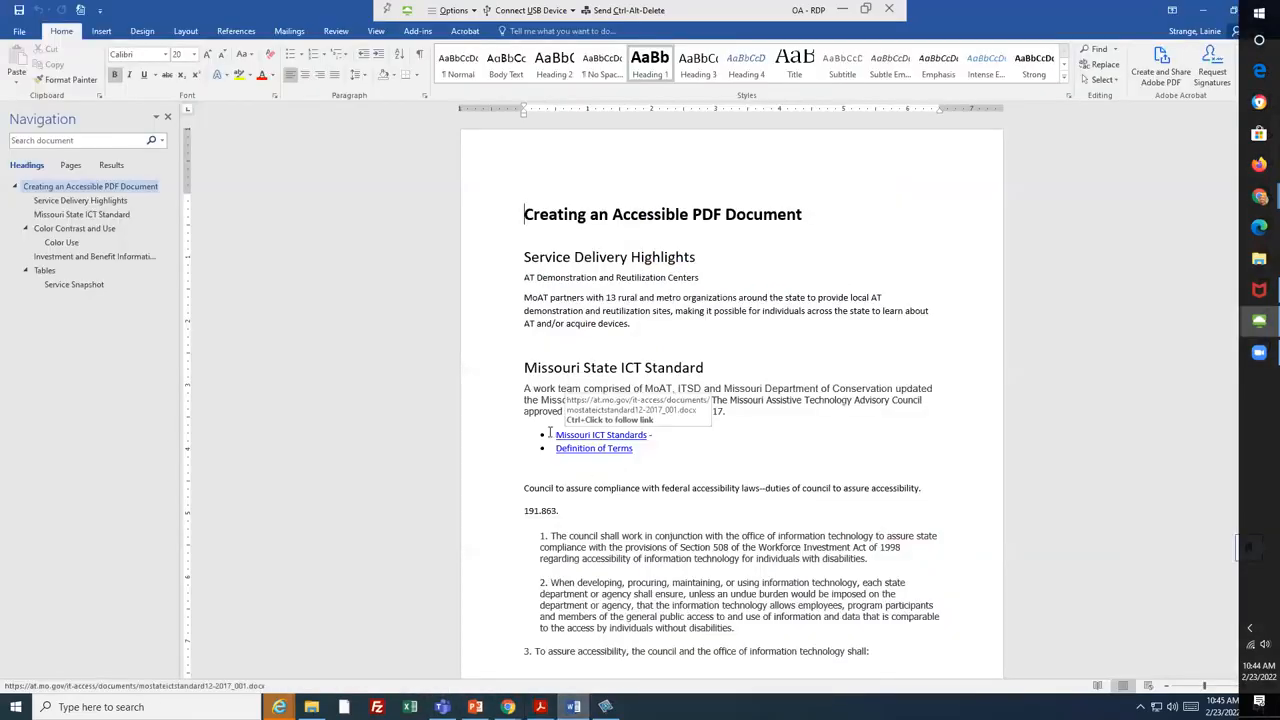
pyautogui.moveTo(557, 434); pyautogui.dragTo(640, 452)
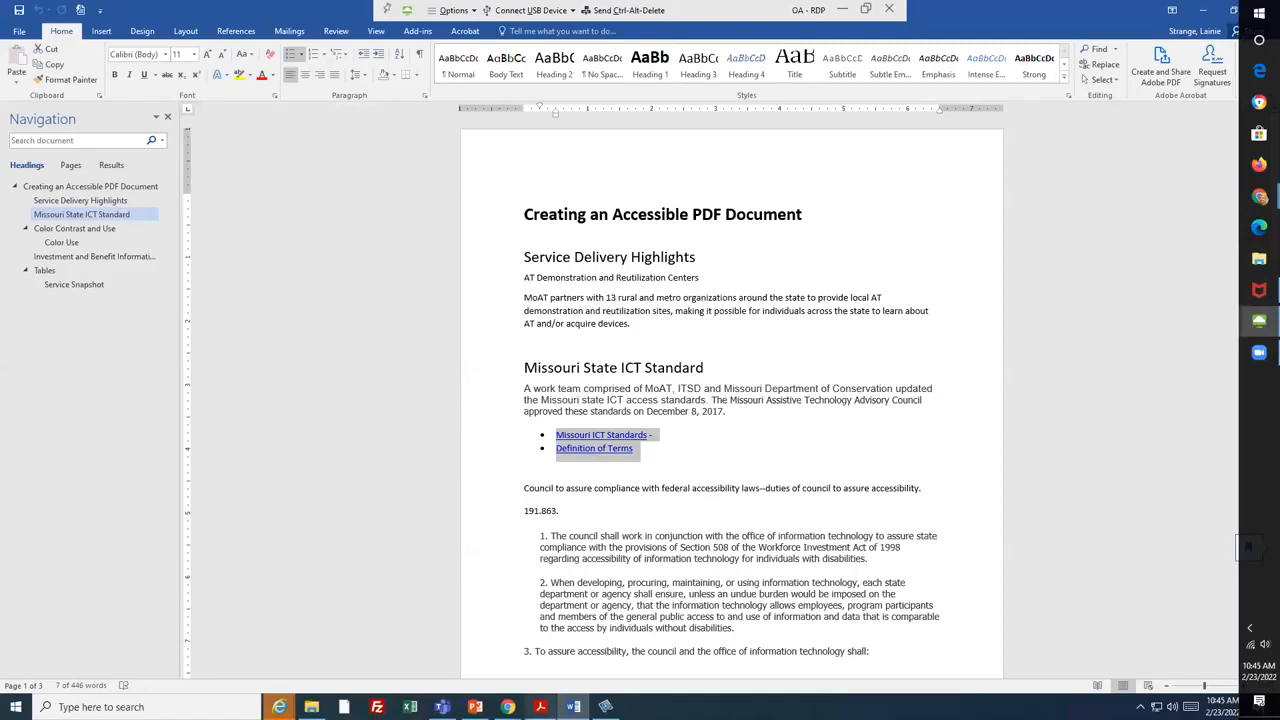
pyautogui.click(540, 707)
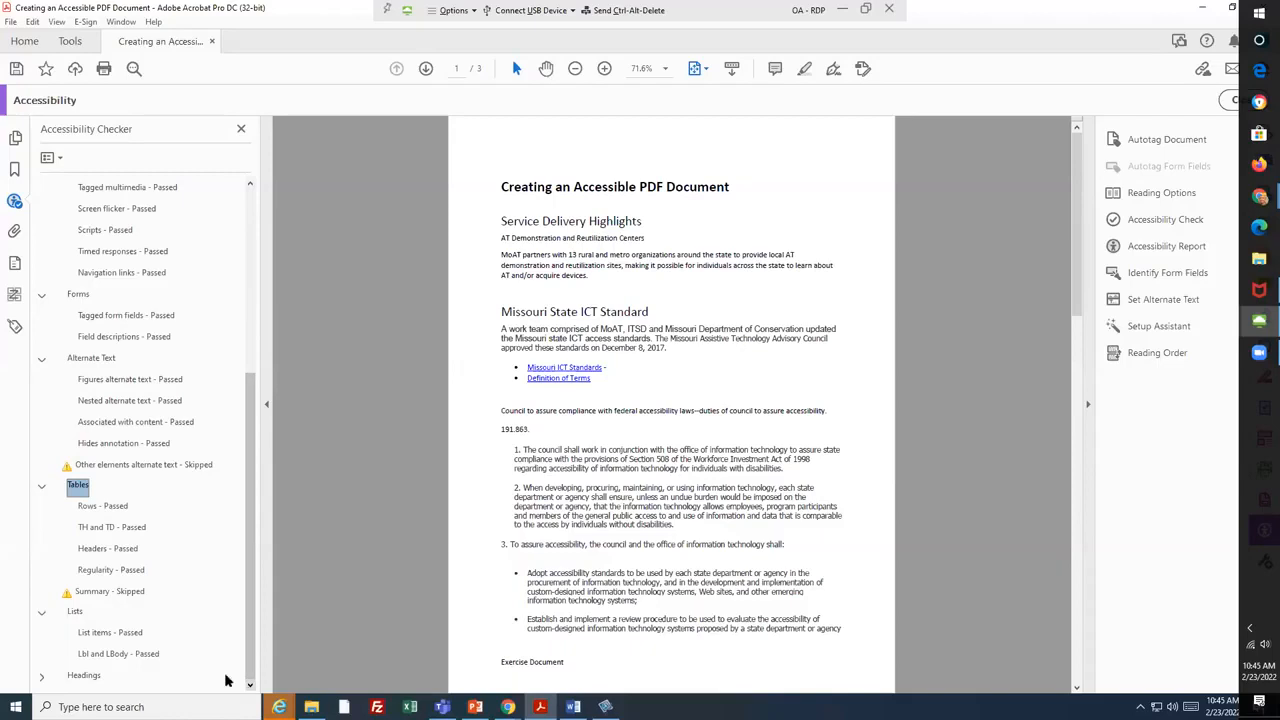
# - Expand the Headings category of the accessibility check, review its nesting rule, and switch to Word
pyautogui.click(41, 677)
pyautogui.click(253, 686)
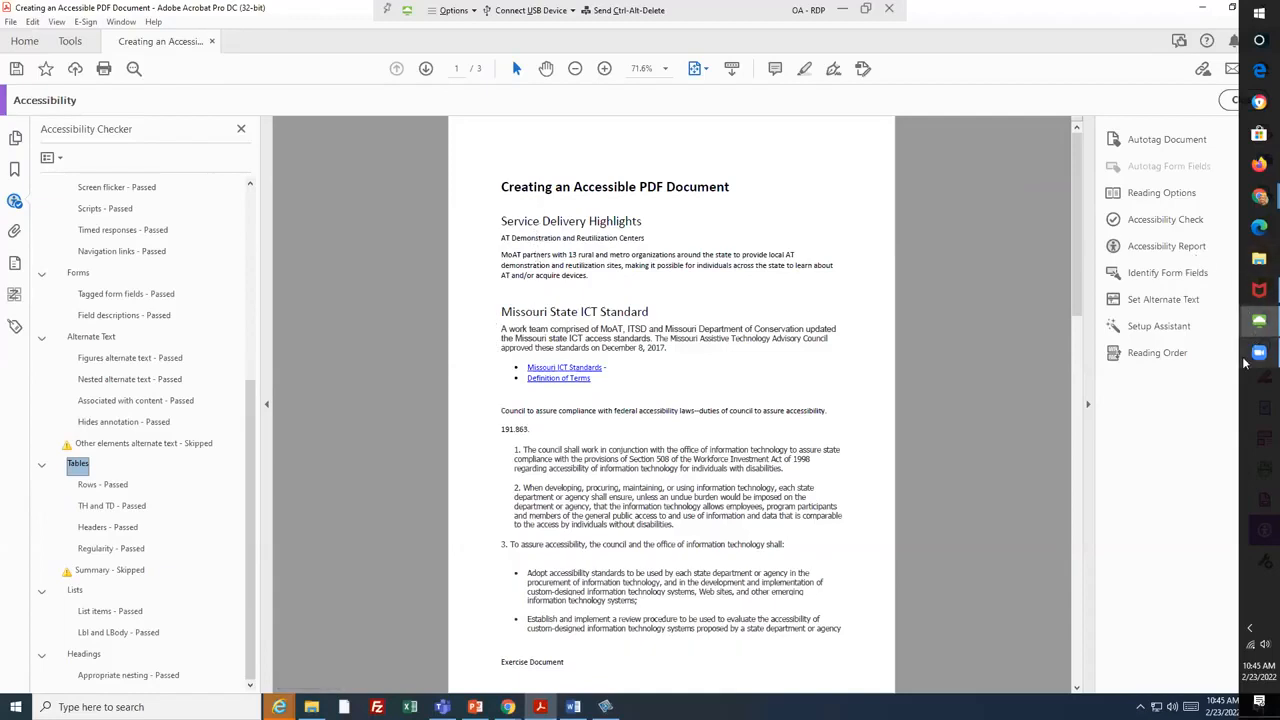
pyautogui.click(573, 707)
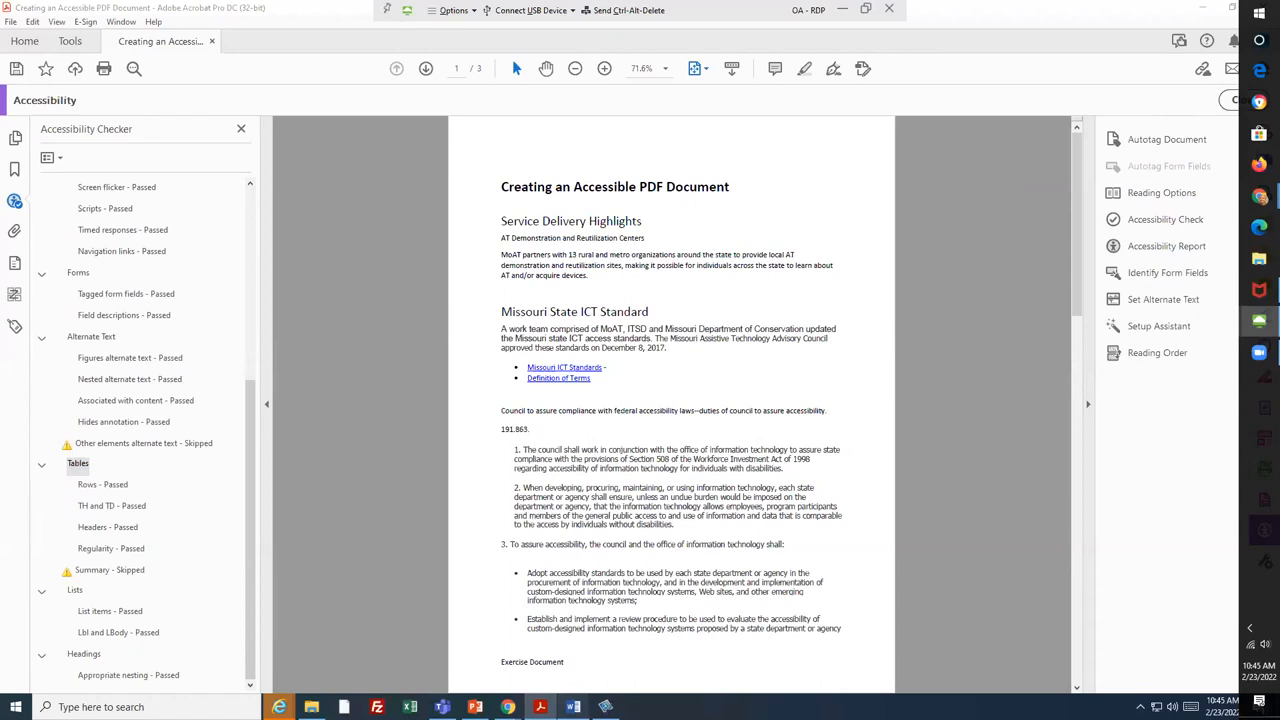
# - Select the Service Delivery Highlights heading in Word to check its style, then compare it and the Missouri State ICT Standard heading in Acrobat
pyautogui.moveTo(525, 257); pyautogui.dragTo(704, 257)
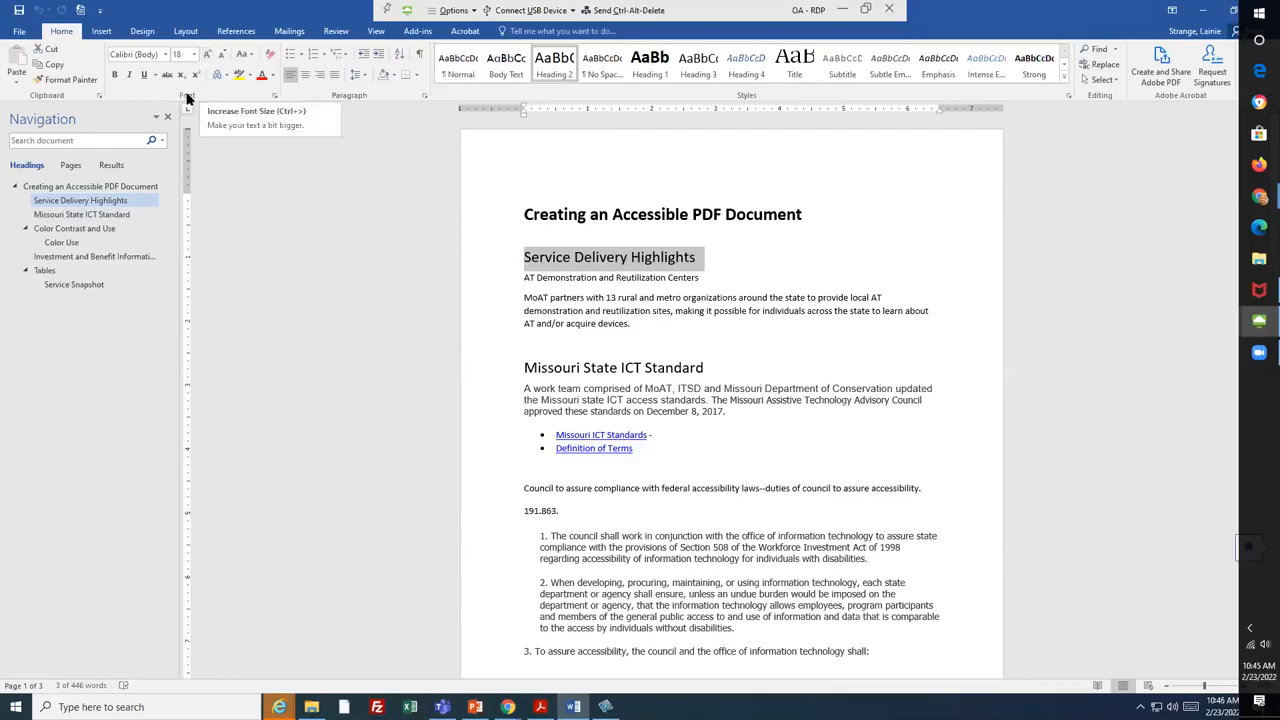
pyautogui.click(114, 74)
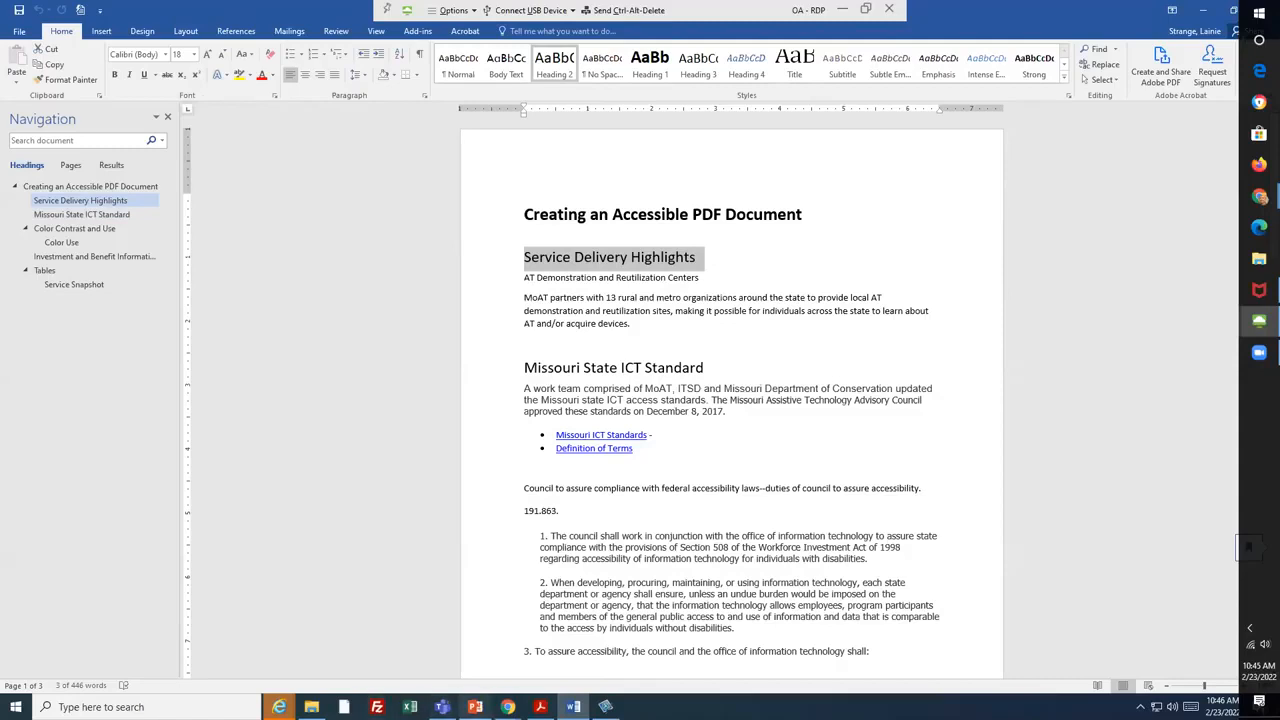
pyautogui.click(540, 707)
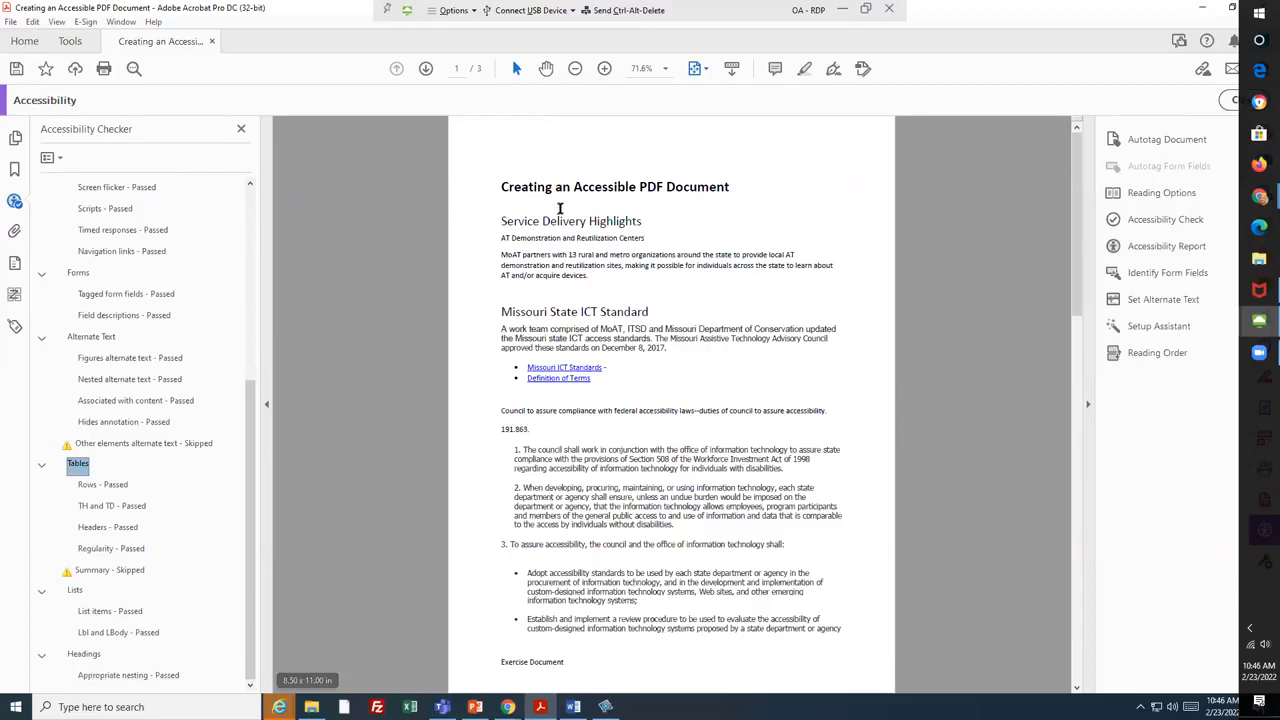
pyautogui.moveTo(527, 221); pyautogui.dragTo(550, 222)
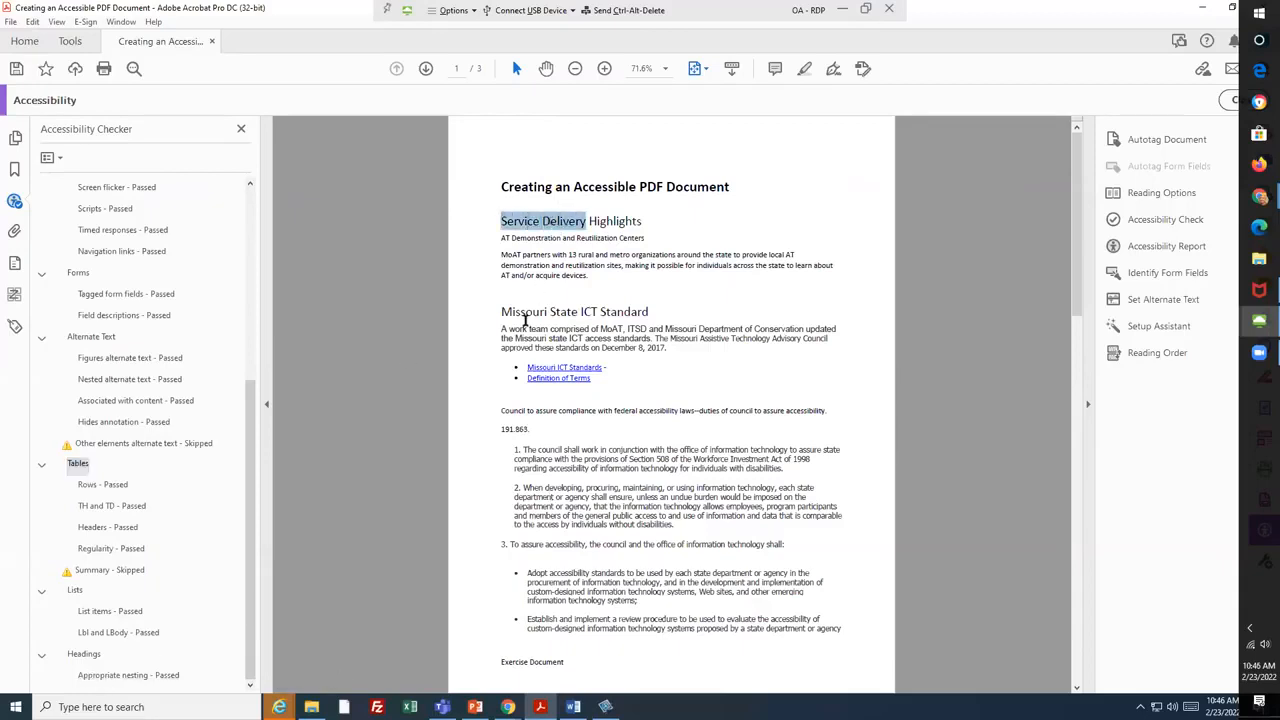
pyautogui.moveTo(501, 312); pyautogui.dragTo(566, 316)
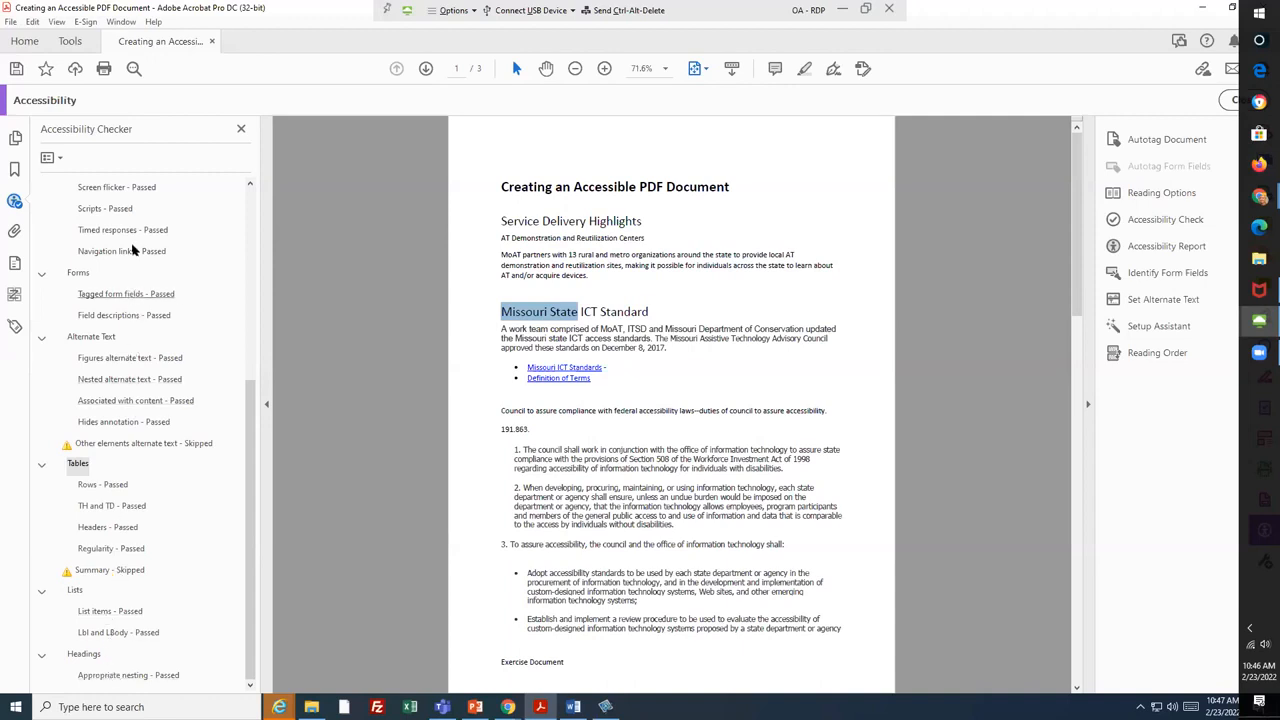
# - Review the accessibility check results from Document to Headings, and examine the investment figure and Service Snapshot table on page 2
pyautogui.click(254, 195)
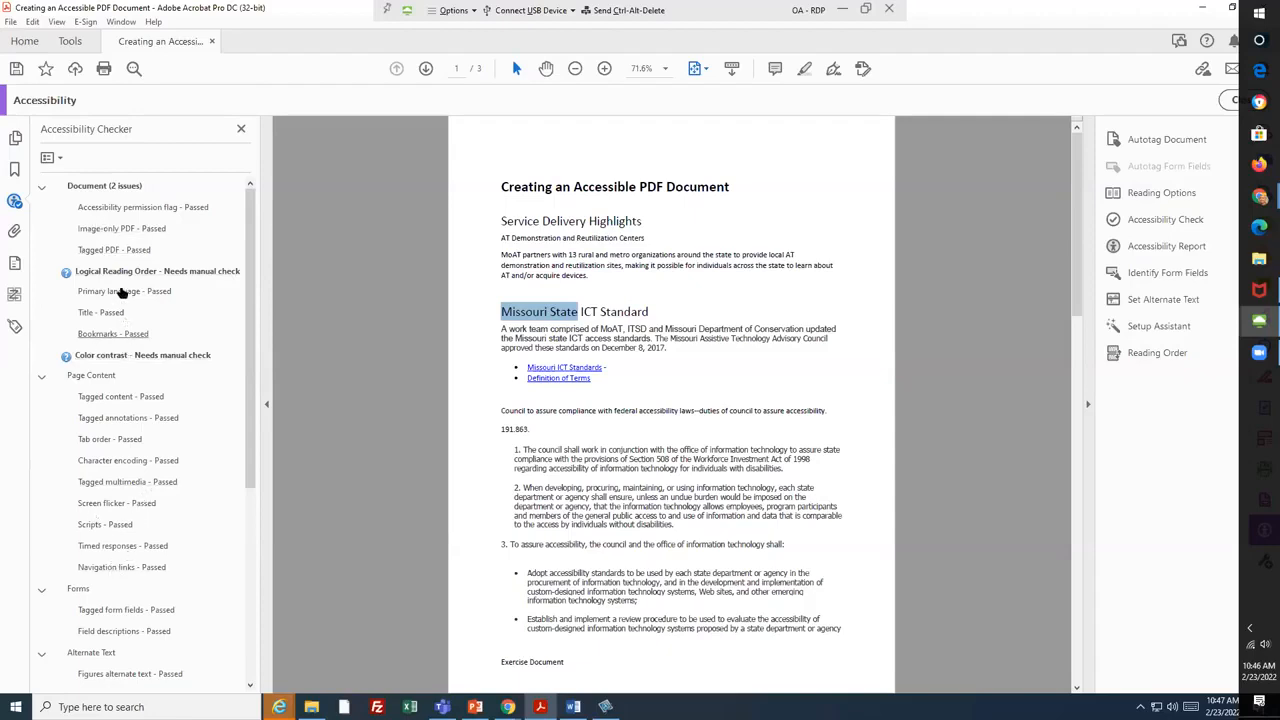
pyautogui.moveTo(254, 468); pyautogui.dragTo(253, 672)
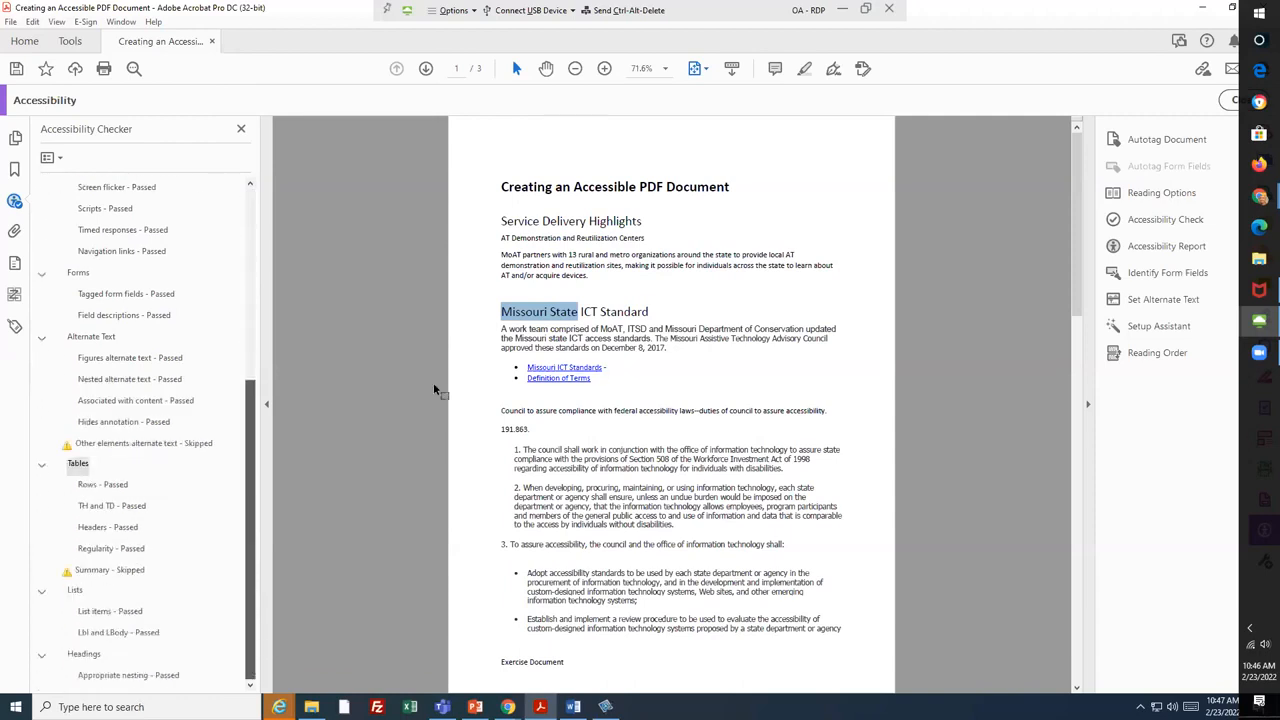
pyautogui.scroll(-10, 582, 510)
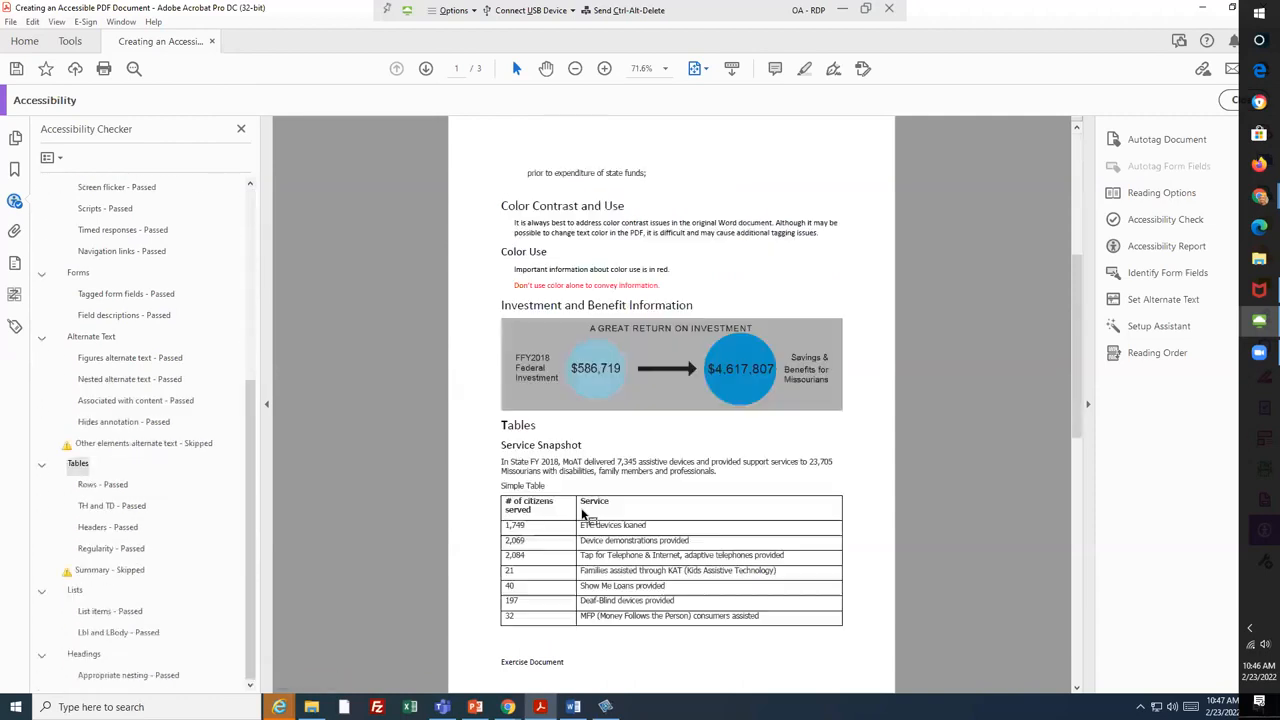
pyautogui.scroll(10, 583, 514)
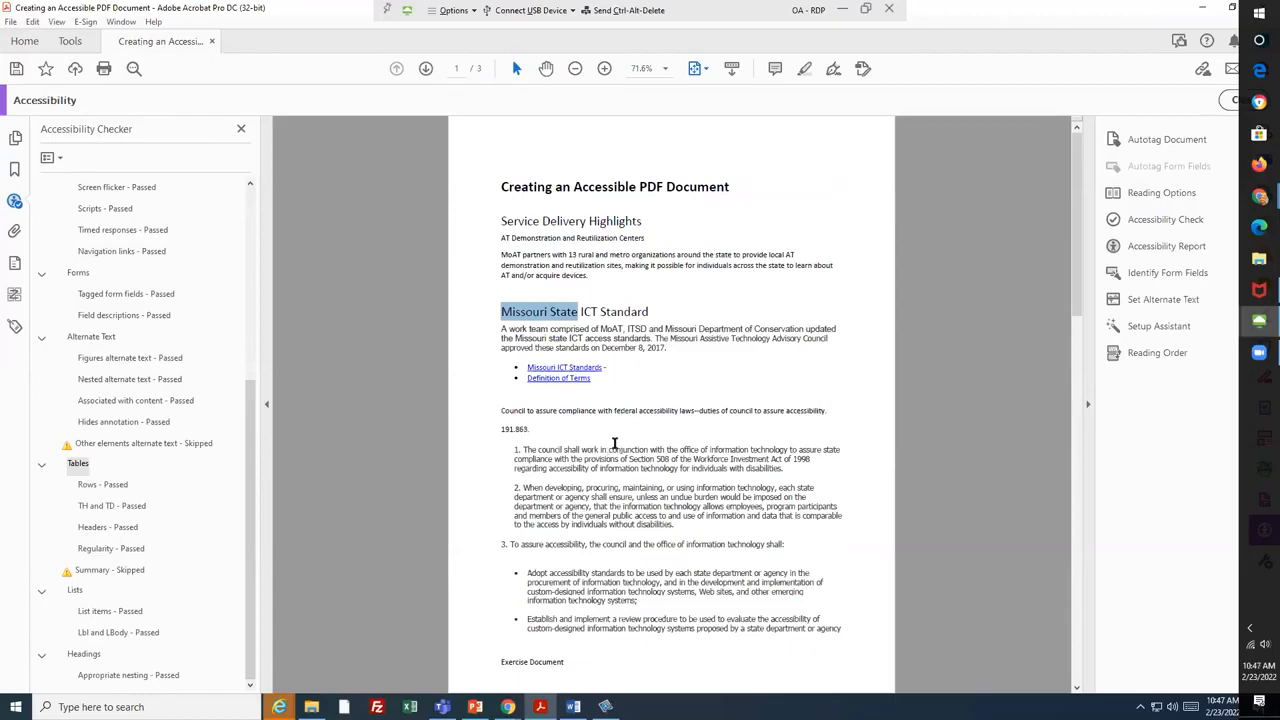
pyautogui.scroll(-3, 618, 430)
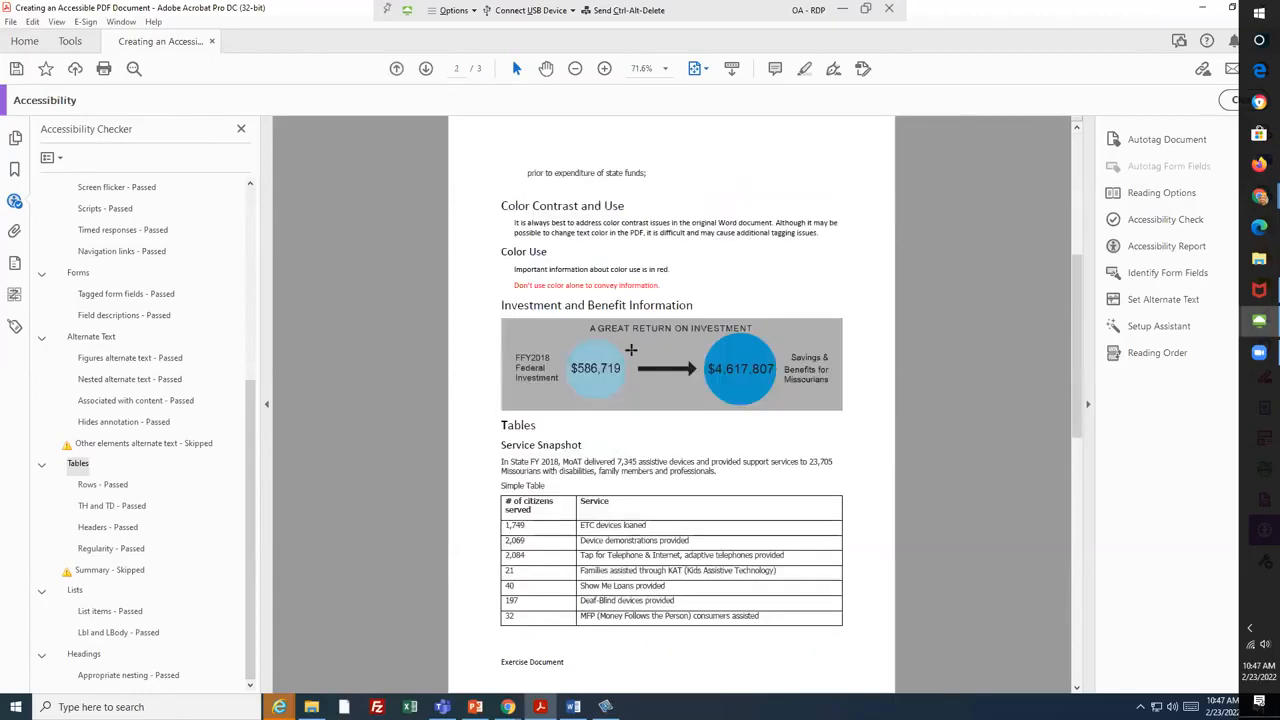
pyautogui.moveTo(632, 354)
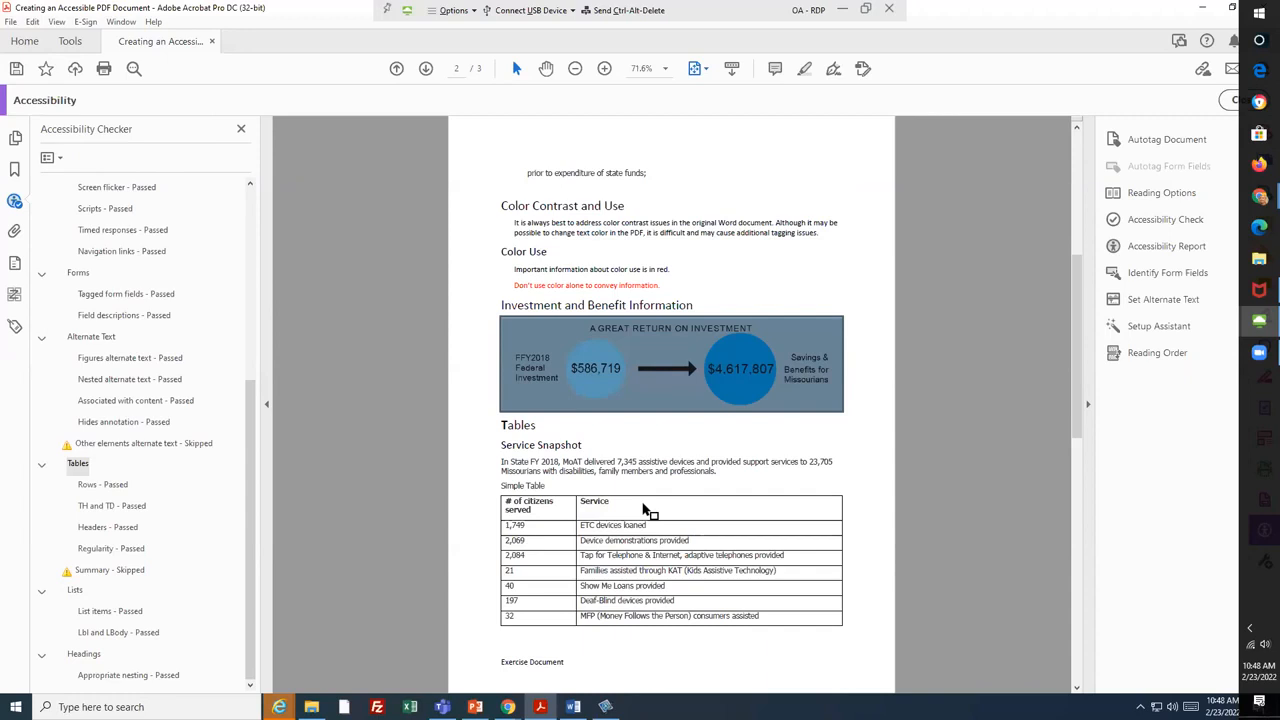
pyautogui.moveTo(661, 349)
# - Examine the options available for the accessibility check results, and switch to the Accessible PDF Creation presentation in PowerPoint
pyautogui.scroll(2, 115, 497)
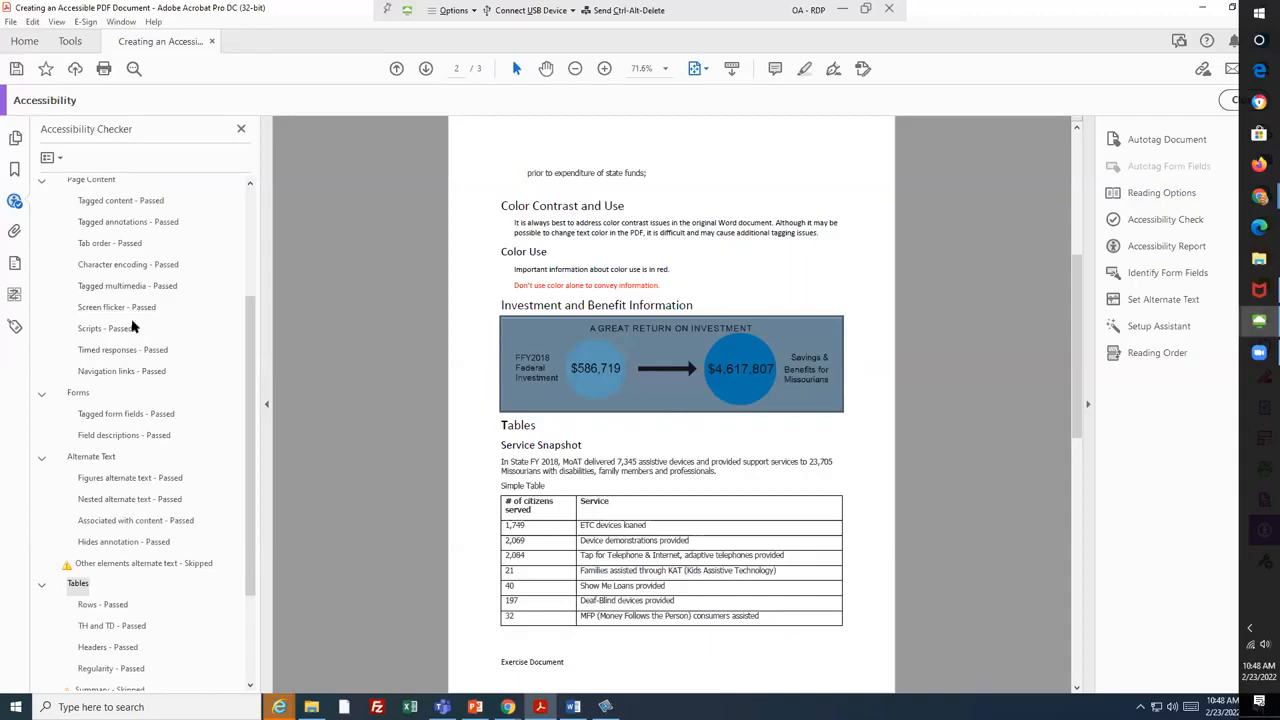
pyautogui.click(59, 162)
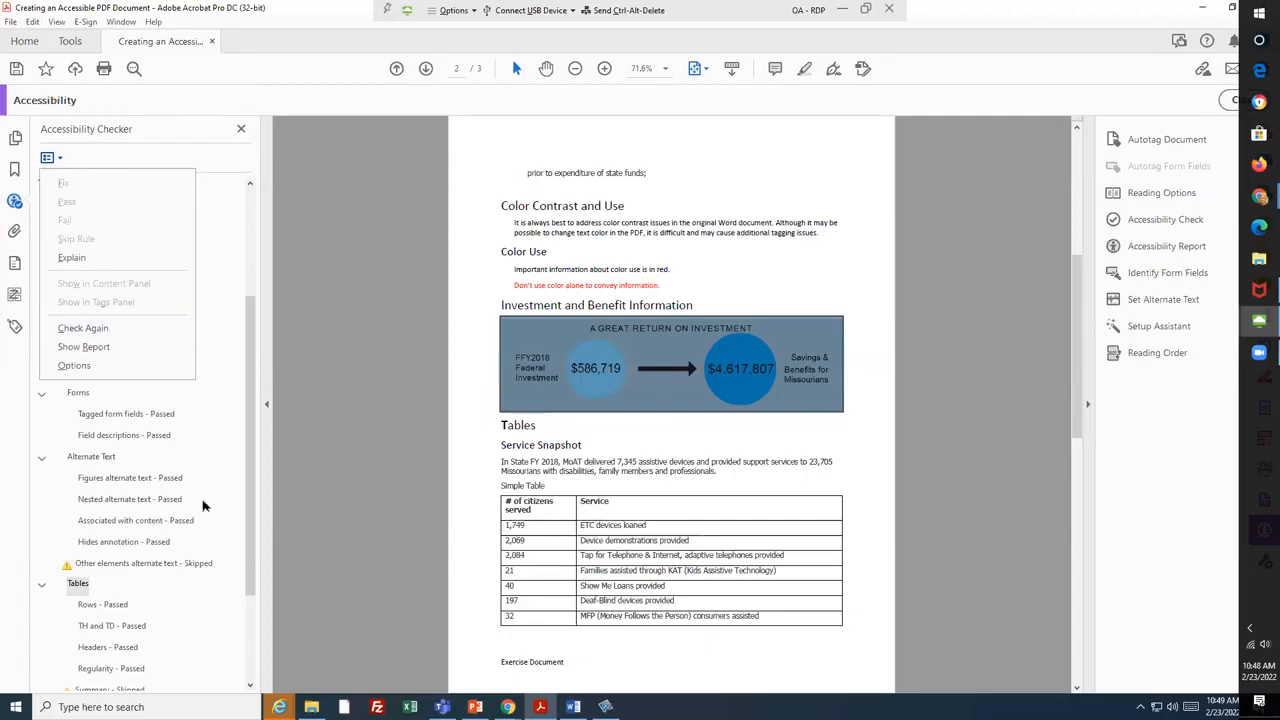
pyautogui.press('Escape')
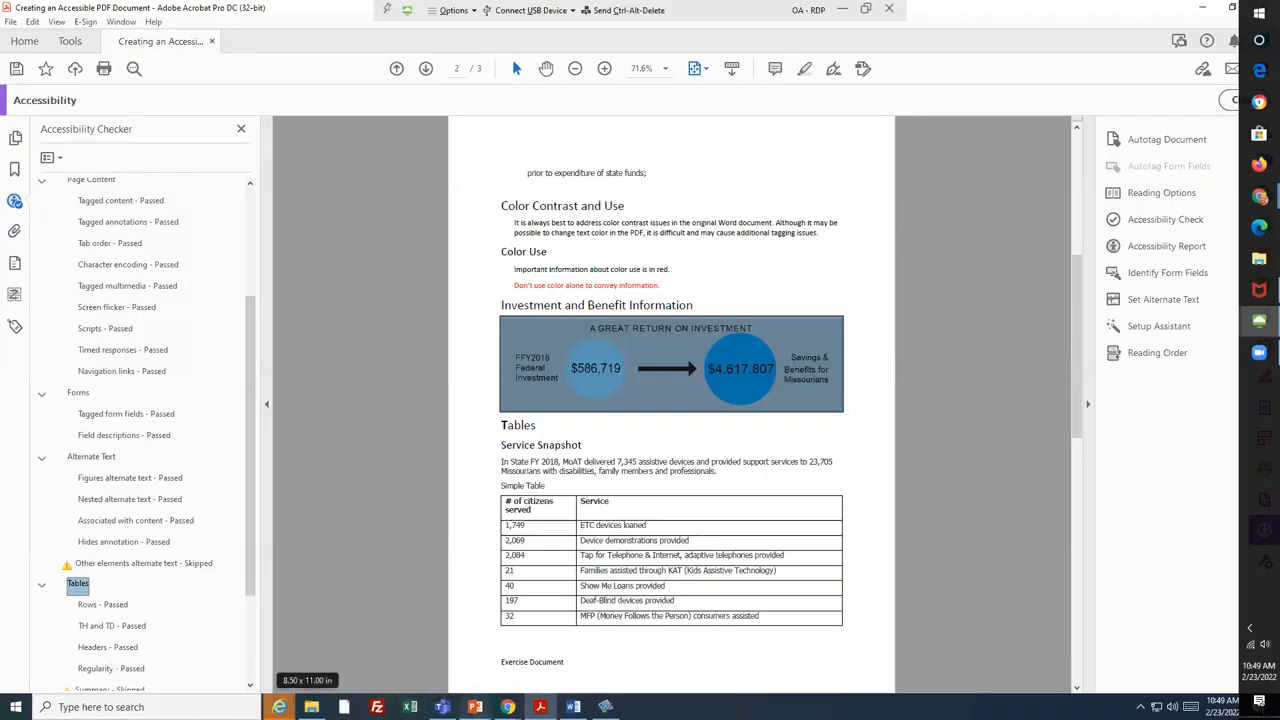
pyautogui.click(475, 707)
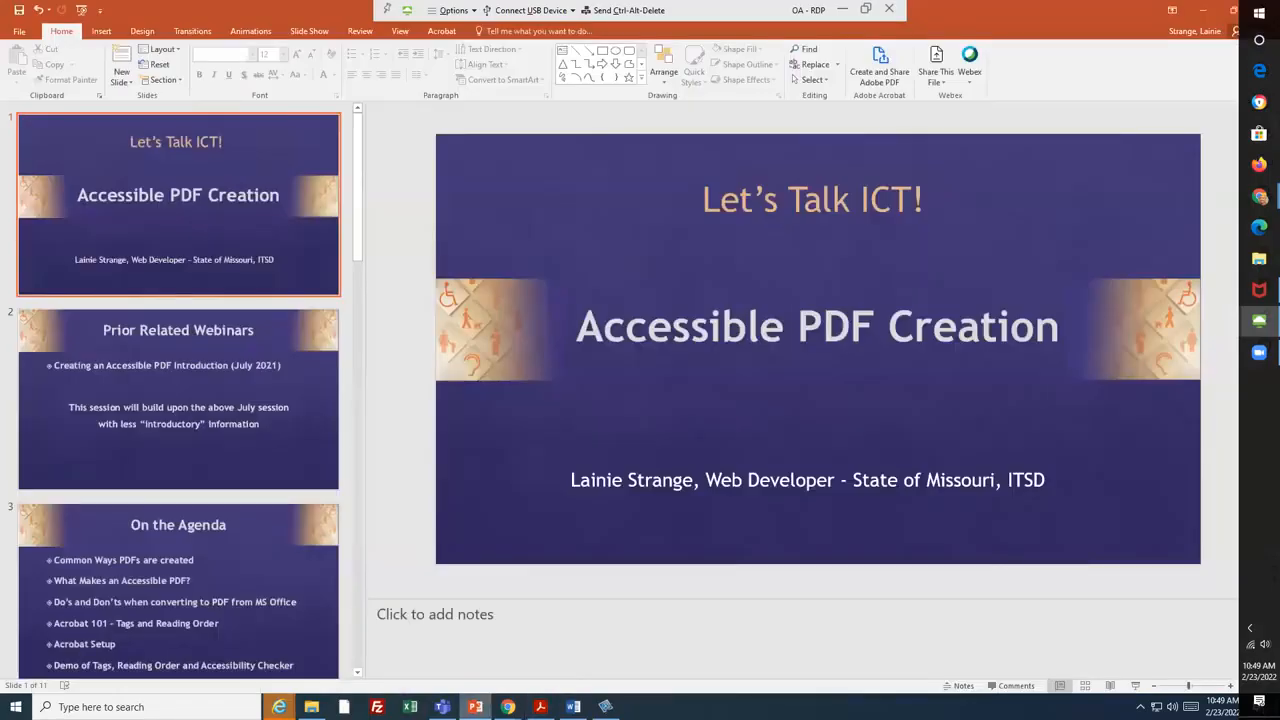